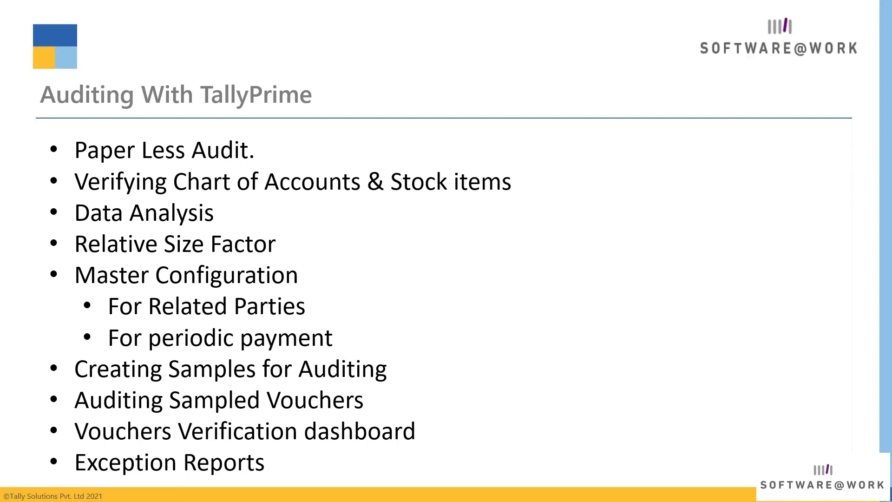
- Switch from the PowerPoint slide show to the TallyPrime window
{"action": "key", "text": "alt+Tab"}
{"action": "key", "text": "alt+Tab"}
{"action": "key", "text": "alt+Tab"}
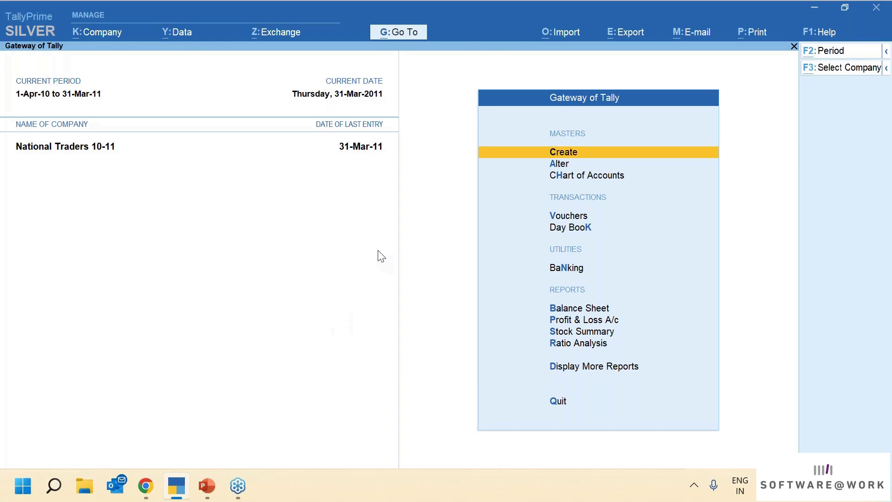
- Shut National Traders 10-11 and select Sri Krishna Traders Pvt Ltd. 12 - 13 to open
{"action": "key", "text": "Down"}
{"action": "key", "text": "Up"}
{"action": "key", "text": "alt+F1"}
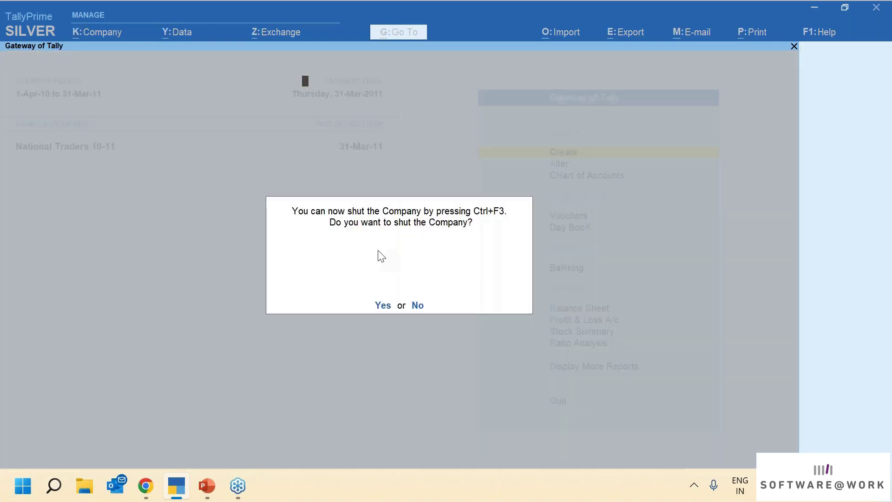
{"action": "key", "text": "y"}
{"action": "key", "text": "Return"}
{"action": "key", "text": "Down"}
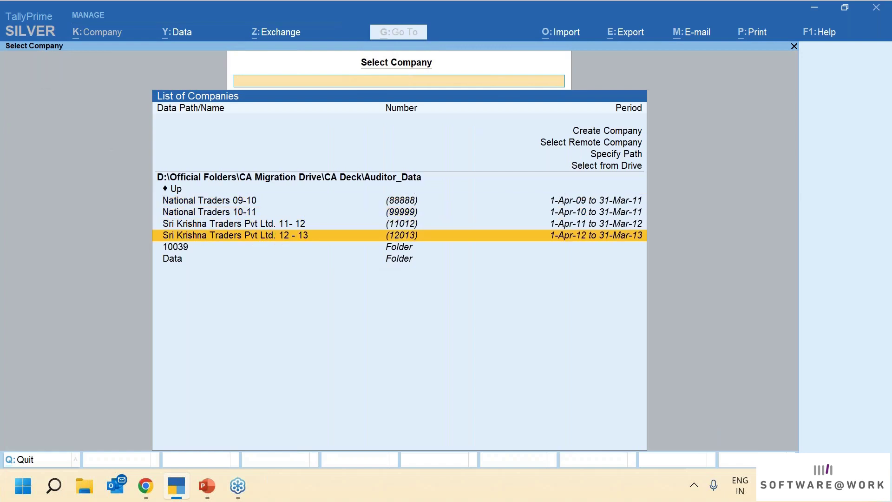
{"action": "key", "text": "Return"}
- Log into the company with the username and password, correcting a mistyped username
{"action": "type", "text": "a"}
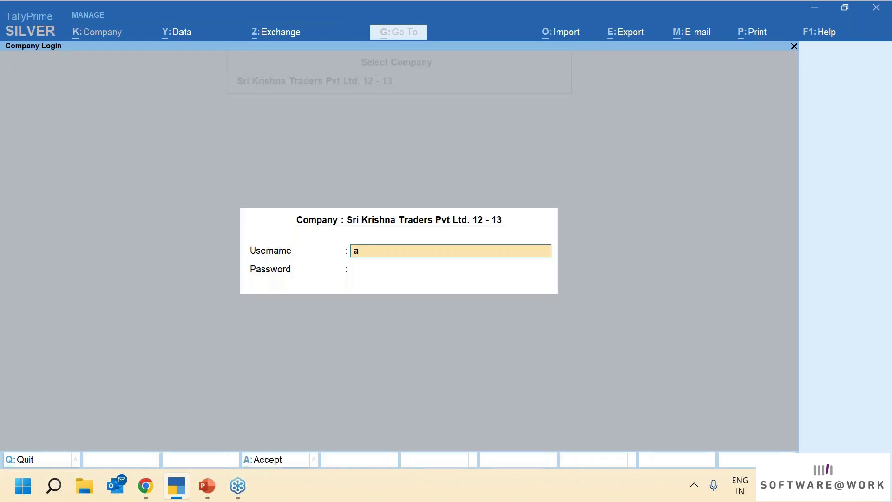
{"action": "key", "text": "Return"}
{"action": "type", "text": "a"}
{"action": "key", "text": "Return"}
{"action": "key", "text": "Return"}
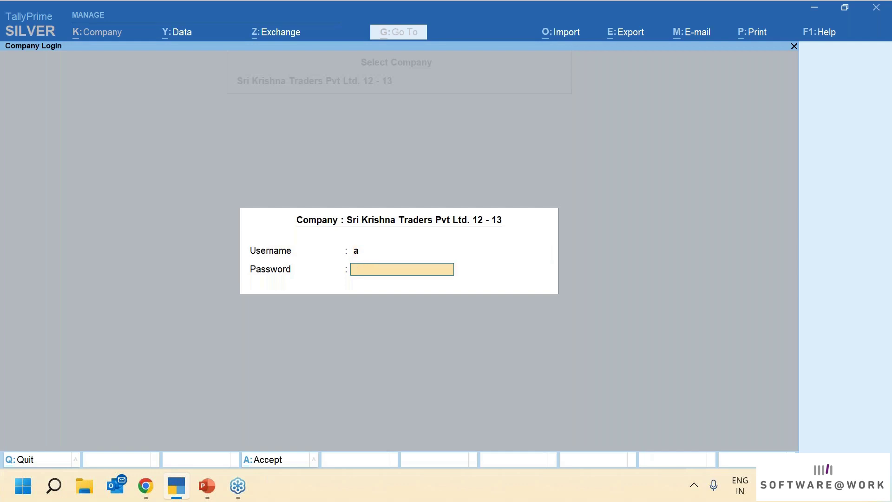
{"action": "key", "text": "BackSpace"}
{"action": "type", "text": "dmin"}
{"action": "key", "text": "Return"}
{"action": "type", "text": "a"}
{"action": "key", "text": "Return"}
{"action": "key", "text": "Down"}
{"action": "key", "text": "Up"}
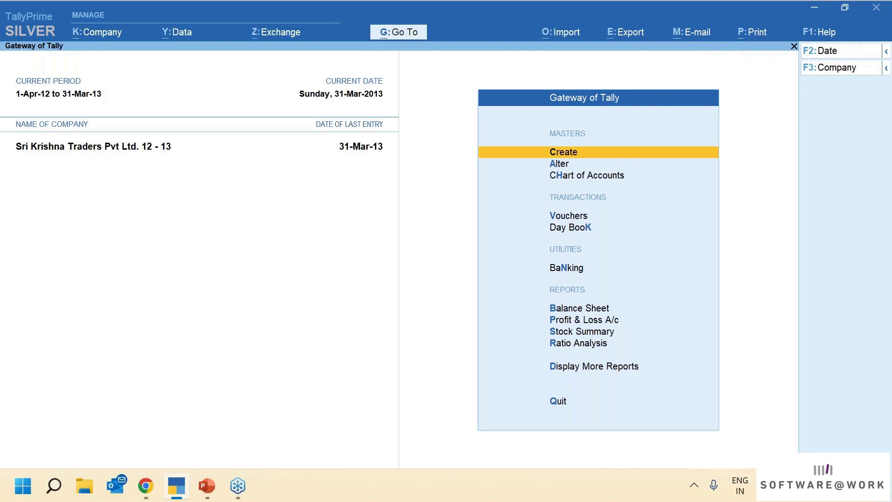
- Open Display More Reports from Gateway of Tally and highlight Analysis & Verification
{"action": "key", "text": "Down"}
{"action": "key", "text": "Down"}
{"action": "key", "text": "Down"}
{"action": "key", "text": "Down"}
{"action": "key", "text": "Down"}
{"action": "key", "text": "Down"}
{"action": "key", "text": "Down"}
{"action": "key", "text": "Down"}
{"action": "key", "text": "Down"}
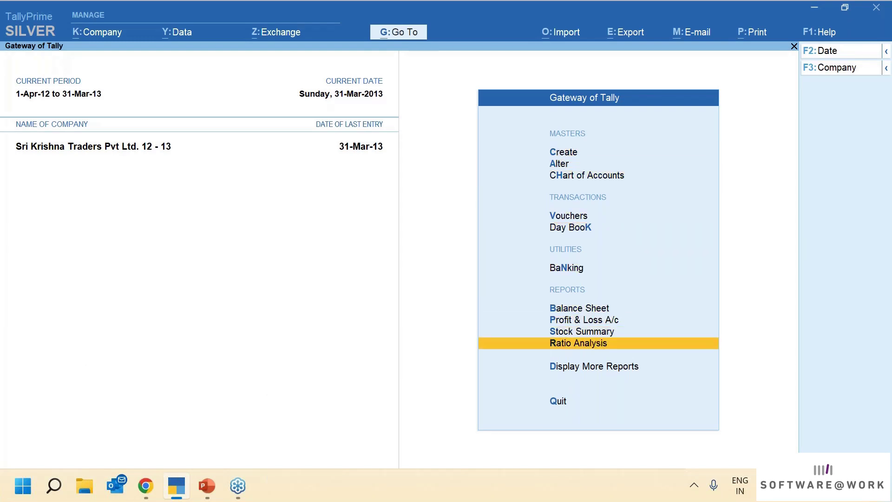
{"action": "key", "text": "Down"}
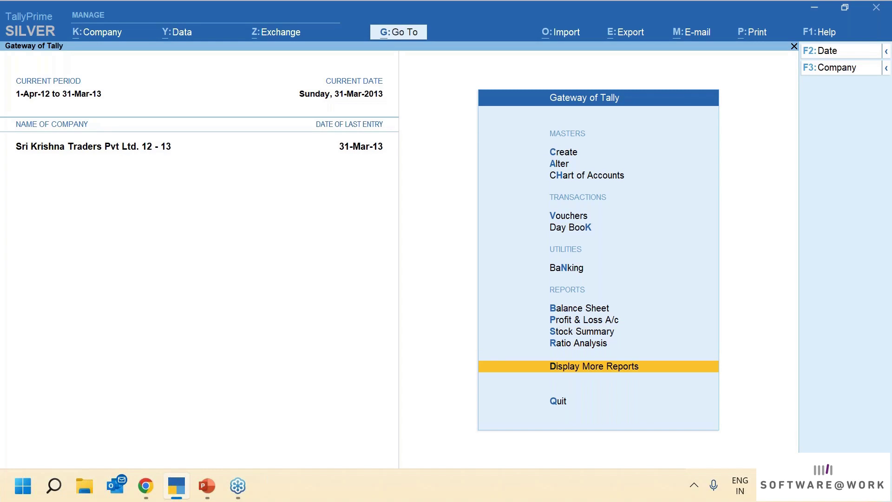
{"action": "key", "text": "Return"}
{"action": "key", "text": "Down"}
{"action": "key", "text": "Down"}
{"action": "key", "text": "Down"}
{"action": "key", "text": "Down"}
{"action": "key", "text": "Down"}
{"action": "key", "text": "Down"}
{"action": "key", "text": "Down"}
{"action": "key", "text": "Down"}
{"action": "key", "text": "Down"}
{"action": "key", "text": "Down"}
{"action": "key", "text": "Down"}
{"action": "key", "text": "Down"}
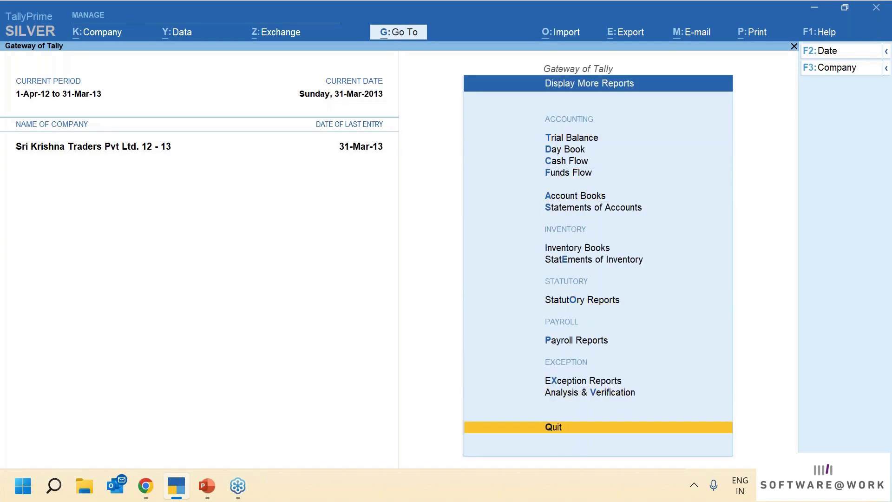
{"action": "key", "text": "Up"}
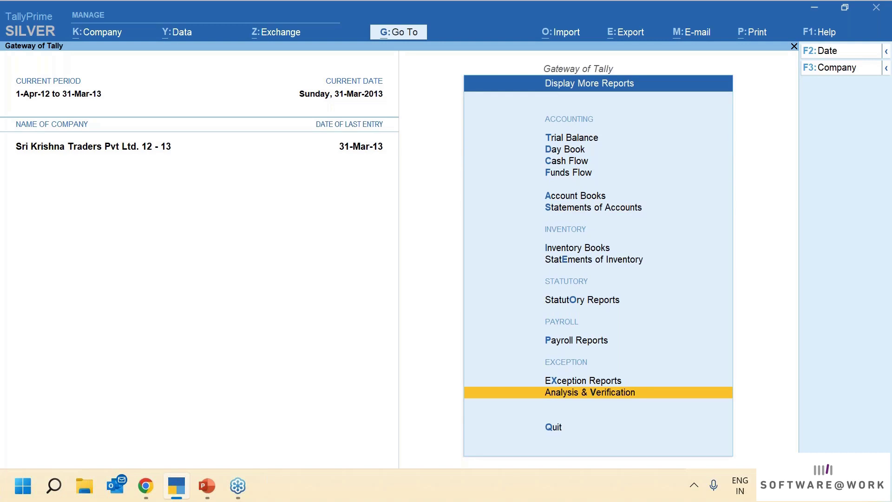
- Search 'Verif' in Go To and open the Verification of Chart of Accounts report
{"action": "left_click", "coordinate": [406, 33]}
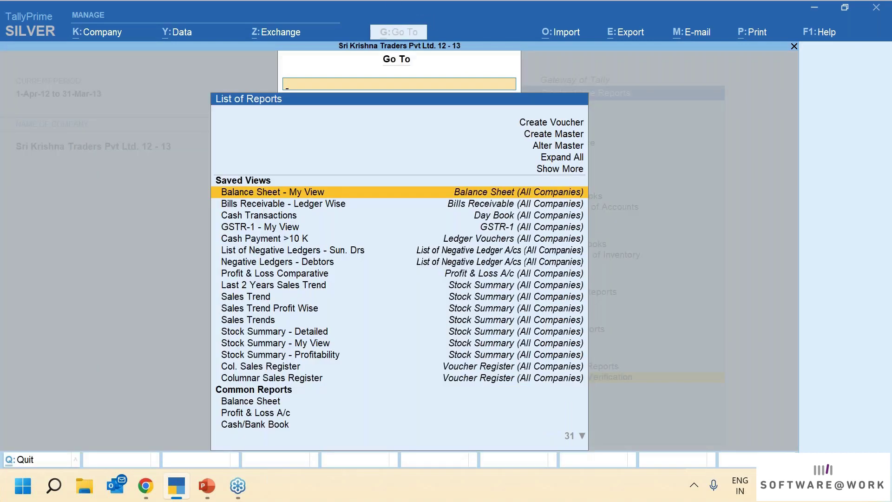
{"action": "type", "text": "Verif"}
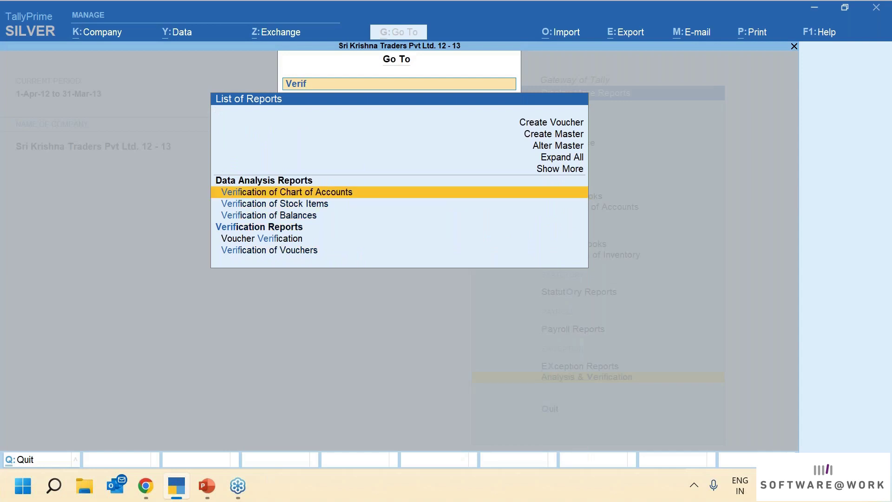
{"action": "key", "text": "Escape"}
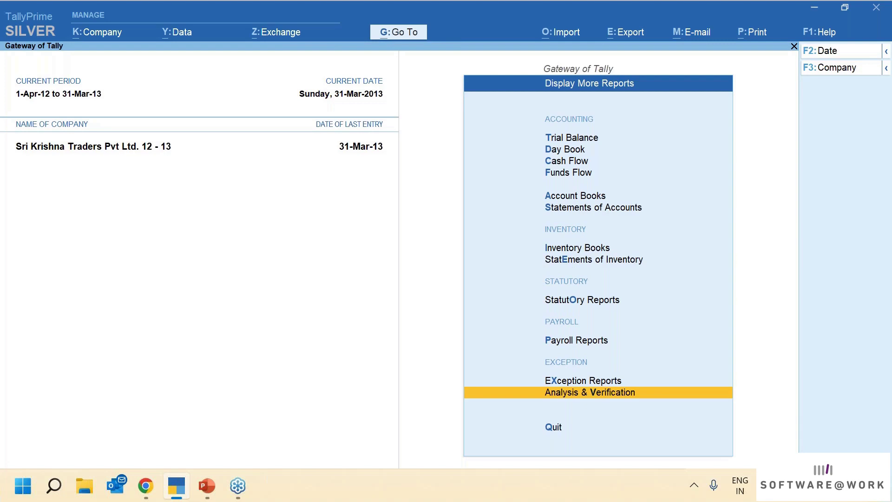
{"action": "left_click", "coordinate": [399, 33]}
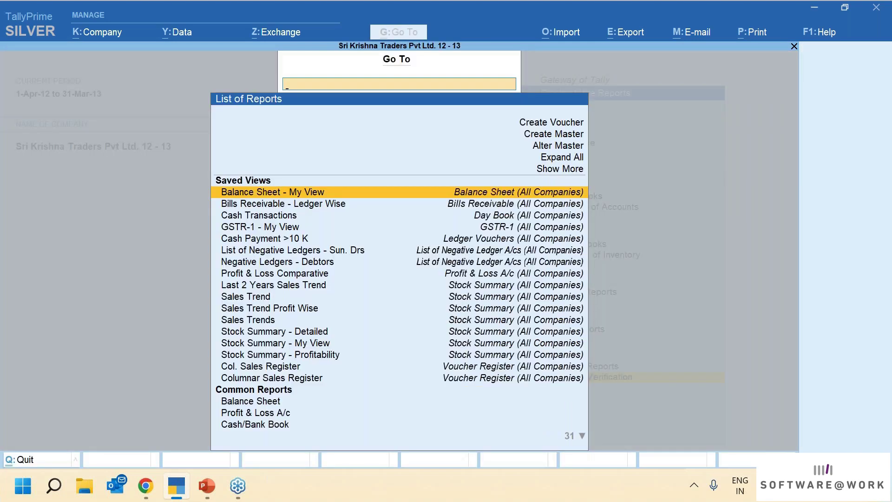
{"action": "type", "text": "Verif"}
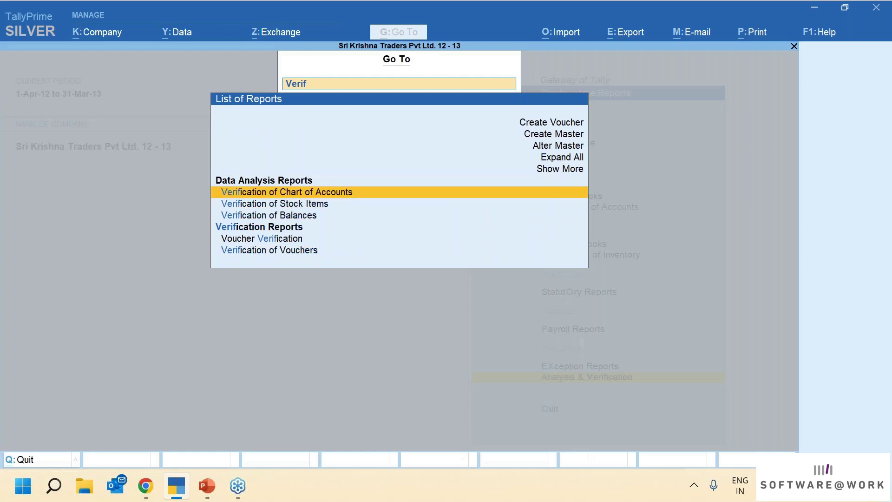
{"action": "key", "text": "Return"}
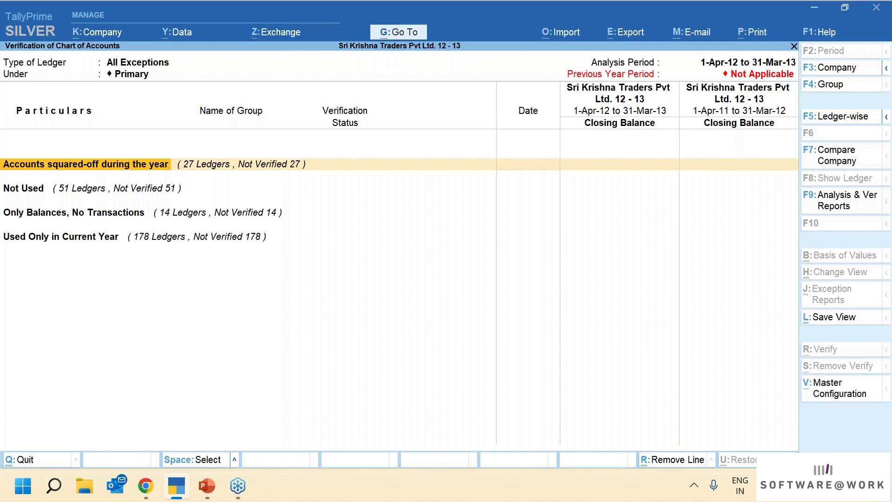
- Drill into Accounts squared-off during the year to list its ledgers
{"action": "key", "text": "Down"}
{"action": "key", "text": "Down"}
{"action": "key", "text": "Up"}
{"action": "key", "text": "Up"}
{"action": "key", "text": "Down"}
{"action": "key", "text": "Up"}
{"action": "key", "text": "Down"}
{"action": "key", "text": "Down"}
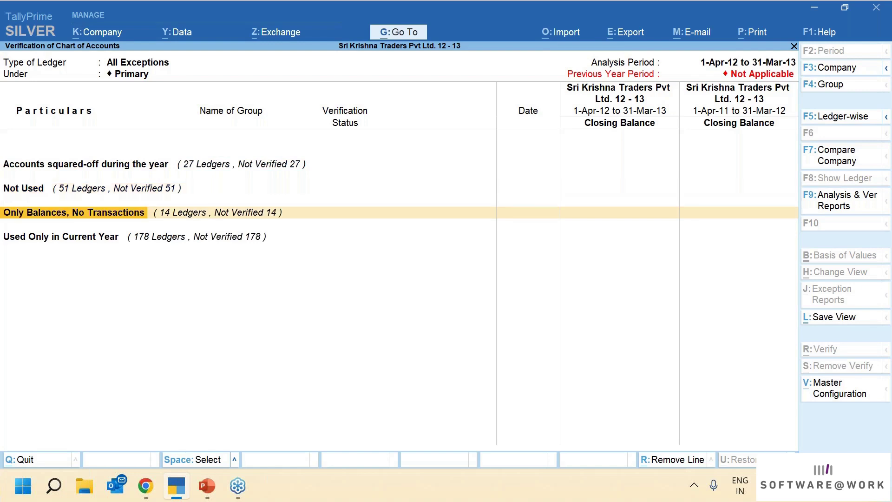
{"action": "key", "text": "Up"}
{"action": "key", "text": "Up"}
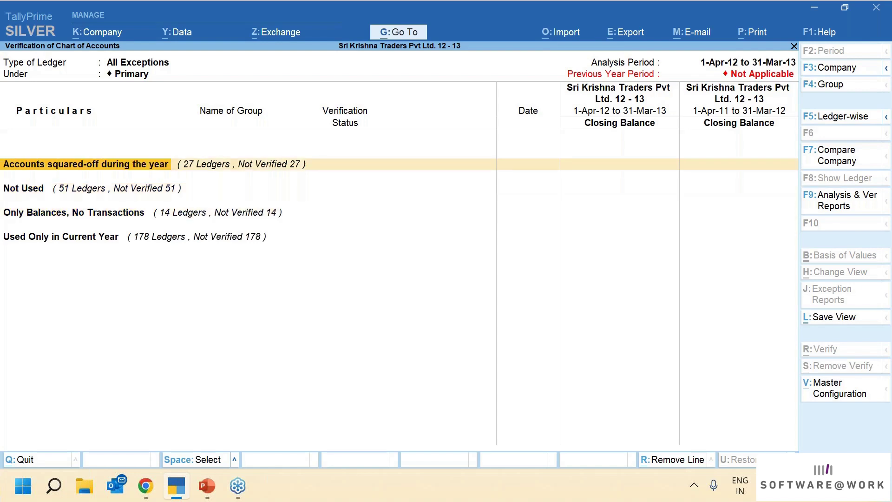
{"action": "key", "text": "Return"}
{"action": "key", "text": "Down"}
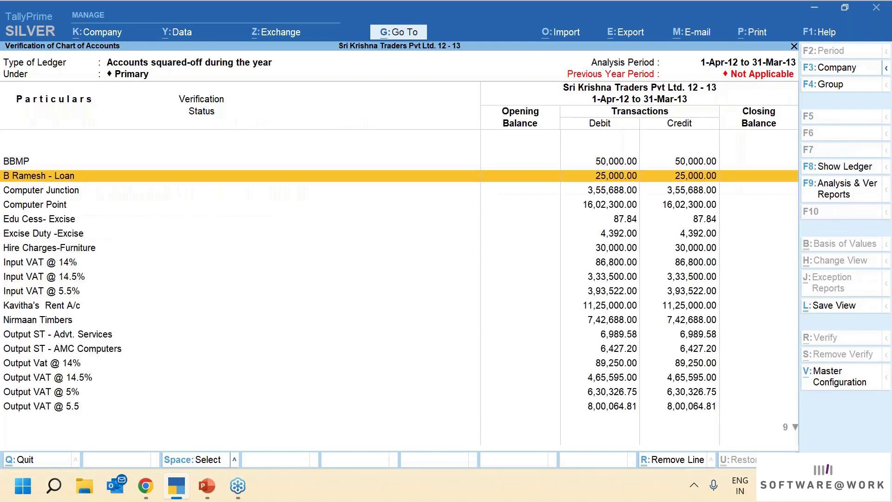
- Review the squared-off ledgers, then return to the All Exceptions summary
{"action": "key", "text": "Down"}
{"action": "key", "text": "Down"}
{"action": "key", "text": "Down"}
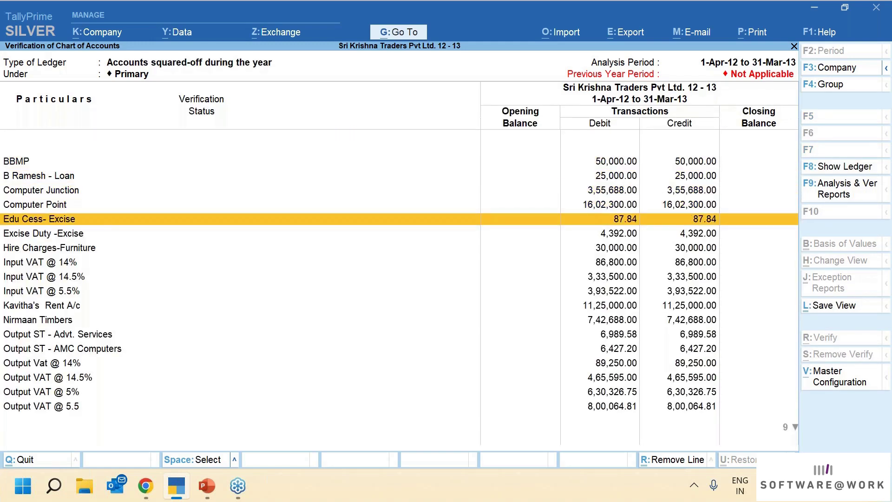
{"action": "key", "text": "Up"}
{"action": "key", "text": "Up"}
{"action": "key", "text": "Up"}
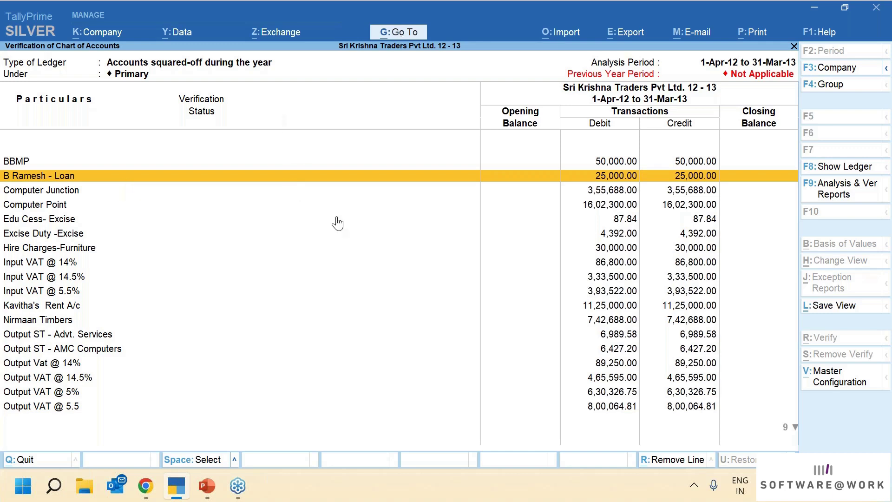
{"action": "key", "text": "Escape"}
{"action": "key", "text": "Return"}
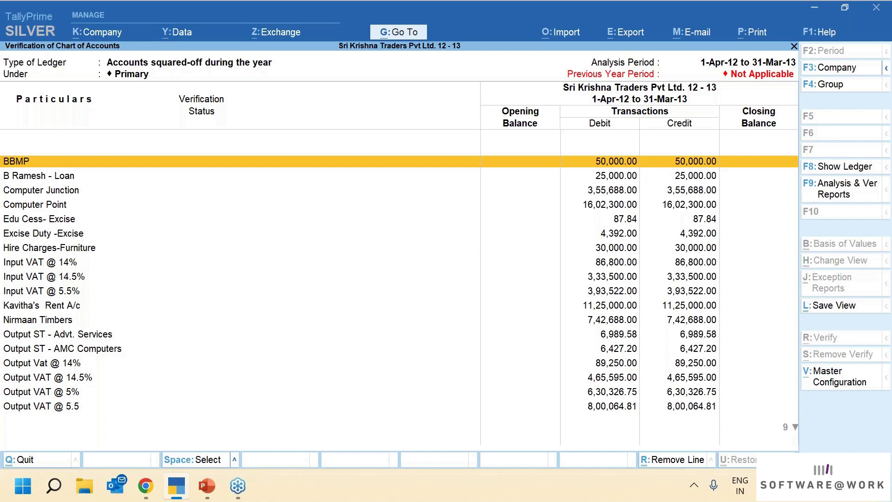
{"action": "key", "text": "Escape"}
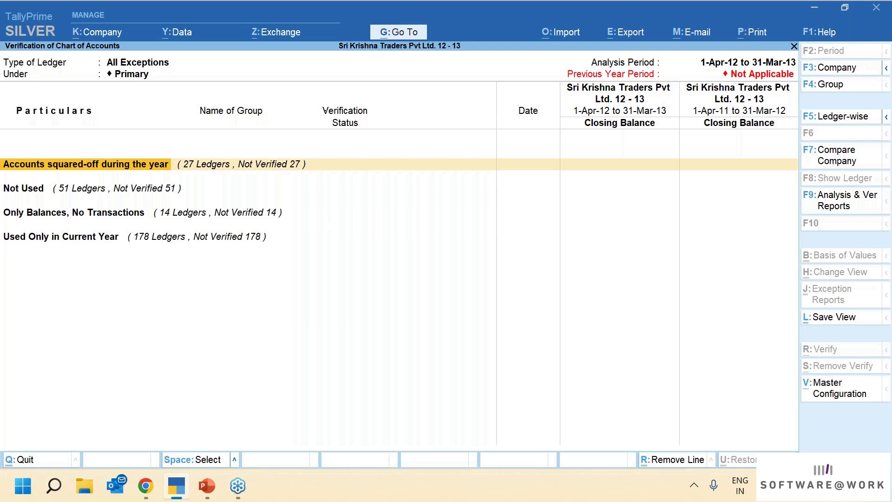
- Compare the report with Sri Krishna Traders Pvt Ltd. 11- 12, accepting its username
{"action": "left_click", "coordinate": [841, 160]}
{"action": "key", "text": "Down"}
{"action": "key", "text": "Down"}
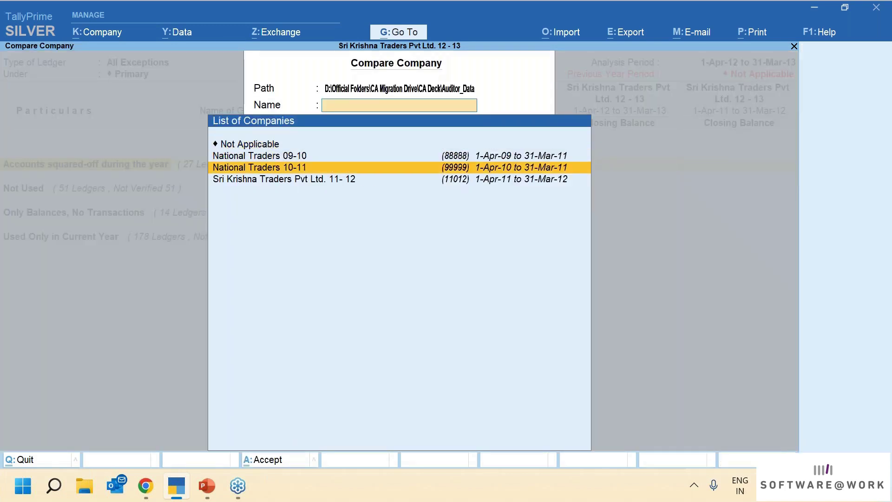
{"action": "key", "text": "Down"}
{"action": "key", "text": "Return"}
{"action": "key", "text": "Return"}
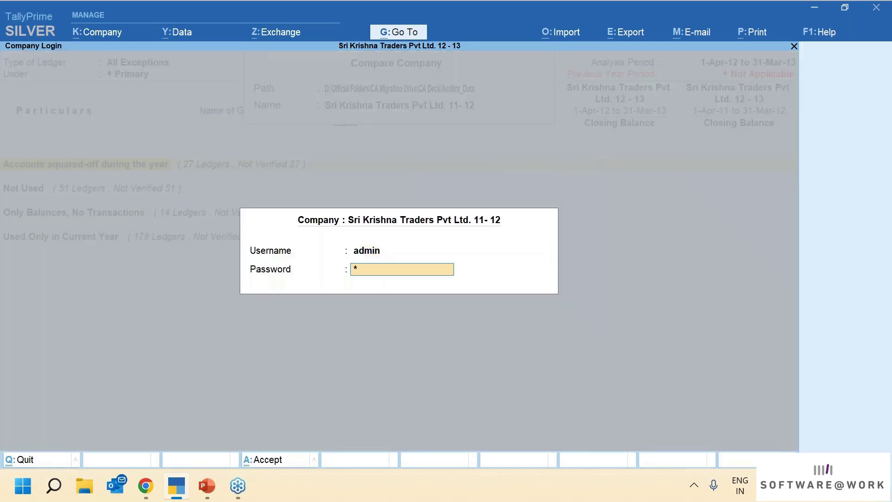
{"action": "key", "text": "Return"}
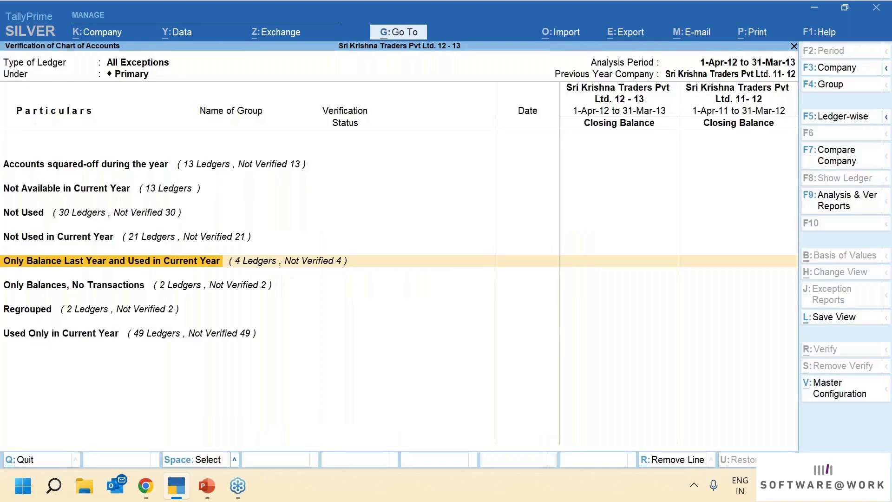
{"action": "key", "text": "Up"}
{"action": "key", "text": "Up"}
{"action": "key", "text": "Up"}
{"action": "key", "text": "Up"}
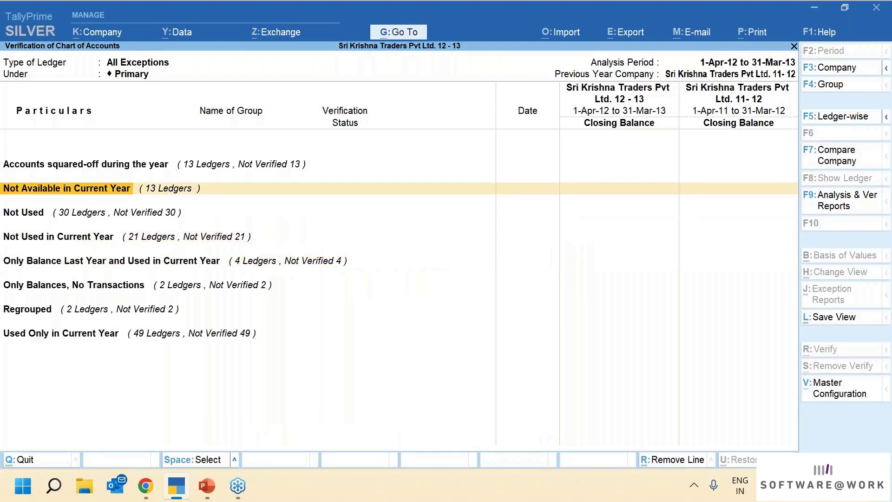
{"action": "key", "text": "Down"}
{"action": "key", "text": "Down"}
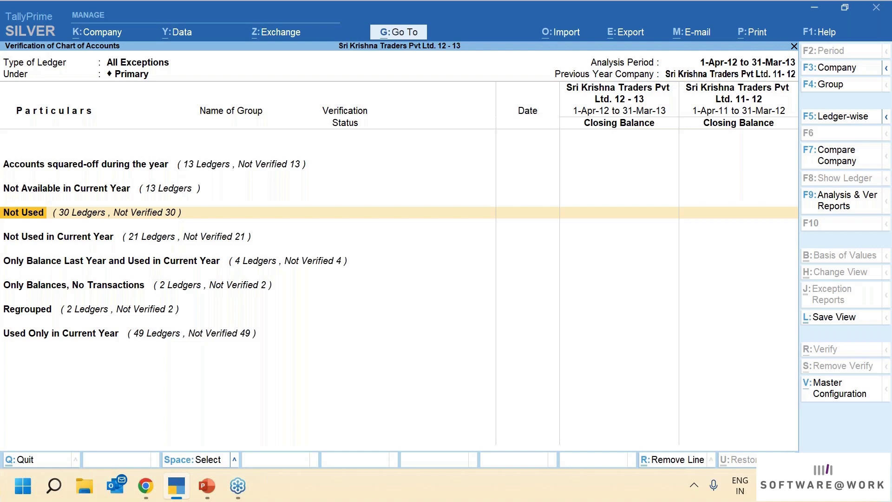
{"action": "key", "text": "Down"}
{"action": "key", "text": "Down"}
{"action": "key", "text": "Up"}
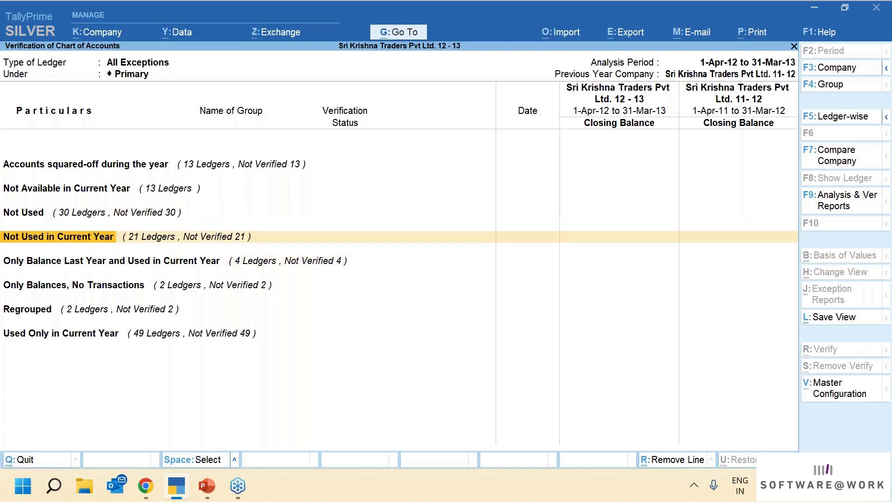
{"action": "left_click", "coordinate": [75, 285]}
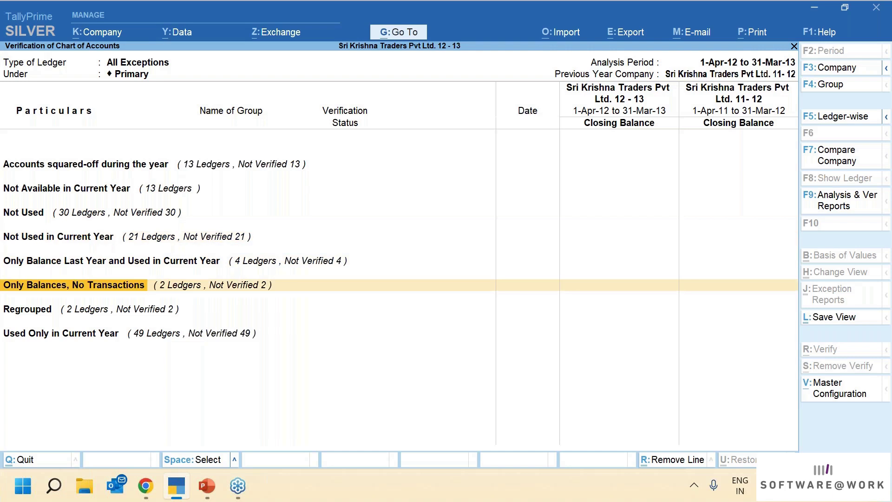
{"action": "left_click", "coordinate": [60, 333]}
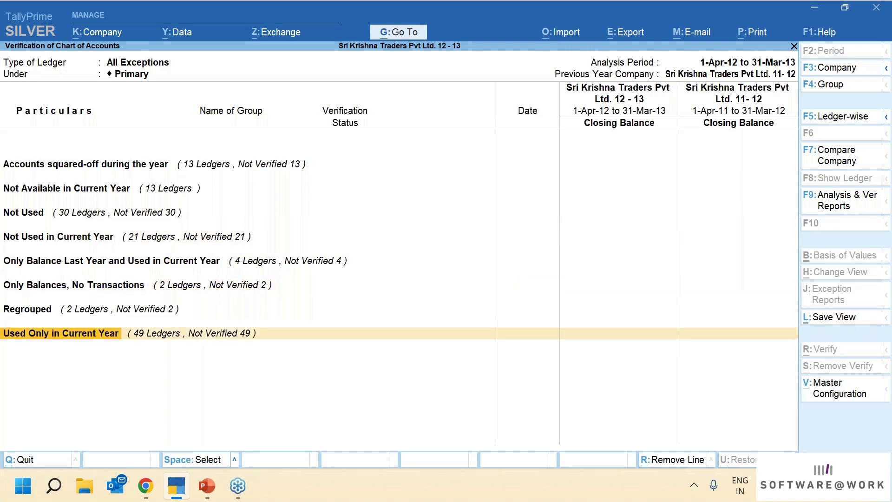
{"action": "key", "text": "Up"}
{"action": "key", "text": "Up"}
{"action": "key", "text": "Up"}
{"action": "key", "text": "Down"}
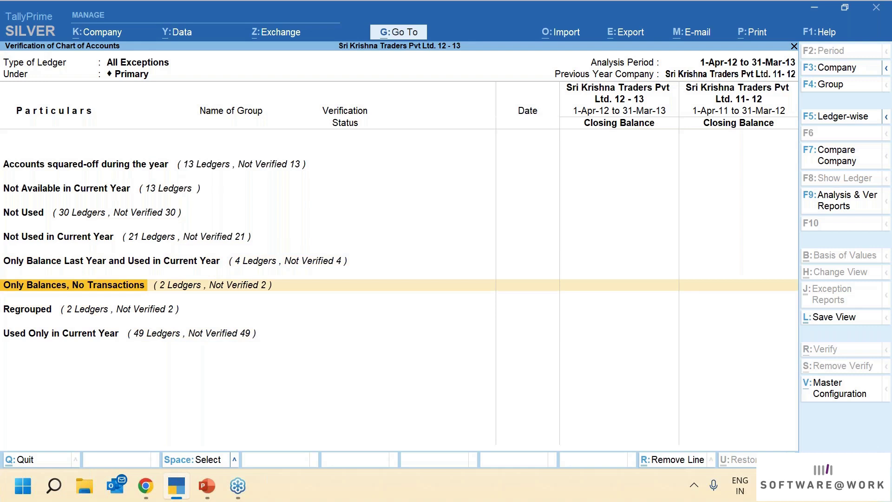
{"action": "key", "text": "Return"}
{"action": "key", "text": "Escape"}
{"action": "key", "text": "Up"}
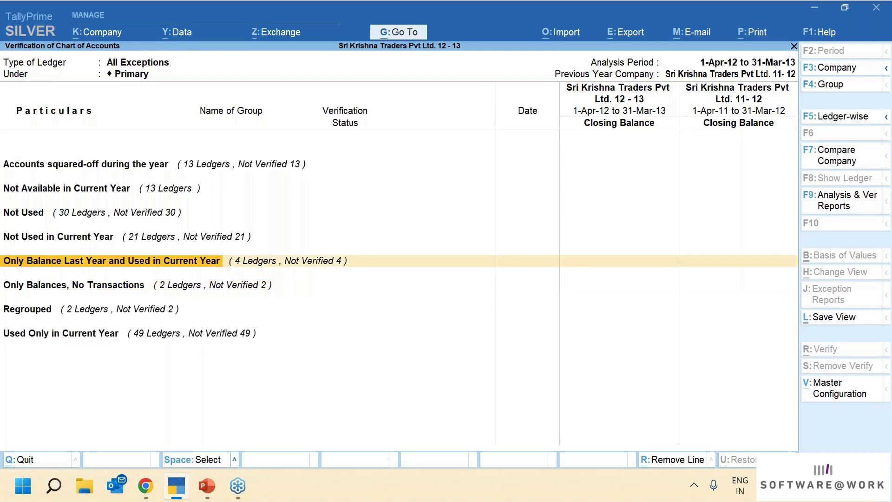
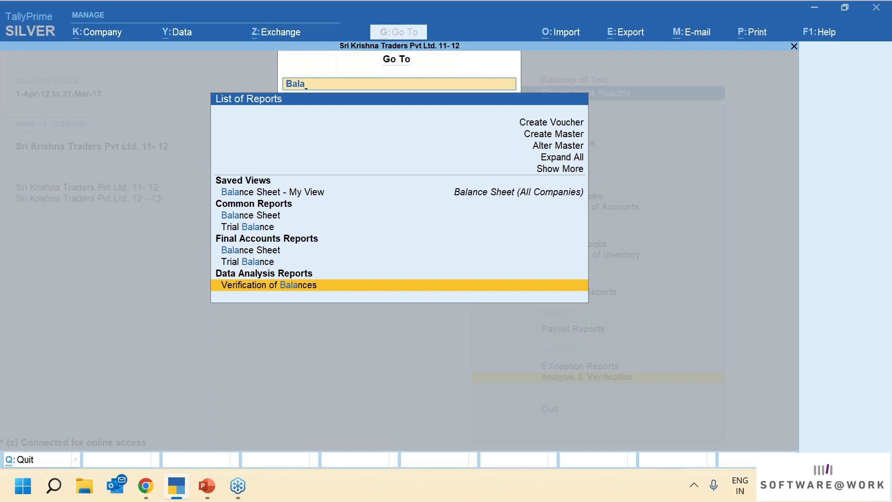
- Open Verification of Balances, check the 12 - 13 compare company, then back out
{"action": "key", "text": "Return"}
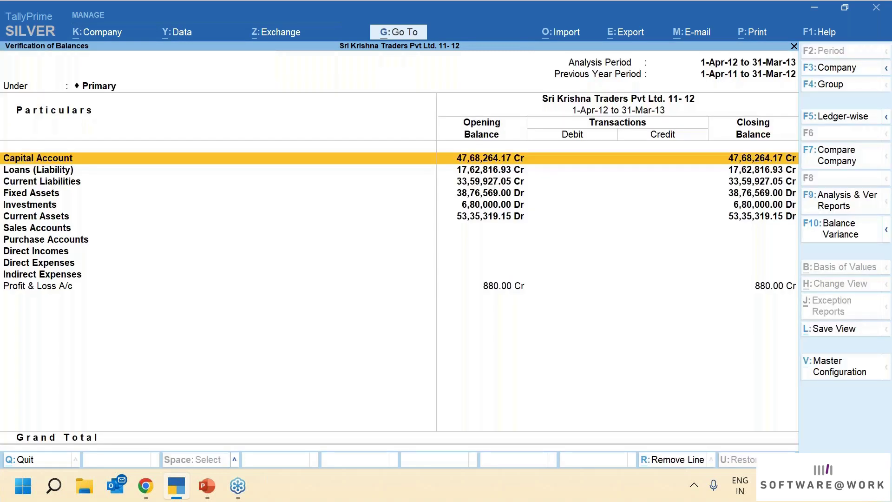
{"action": "left_click", "coordinate": [842, 157]}
{"action": "key", "text": "Down"}
{"action": "key", "text": "Down"}
{"action": "key", "text": "Down"}
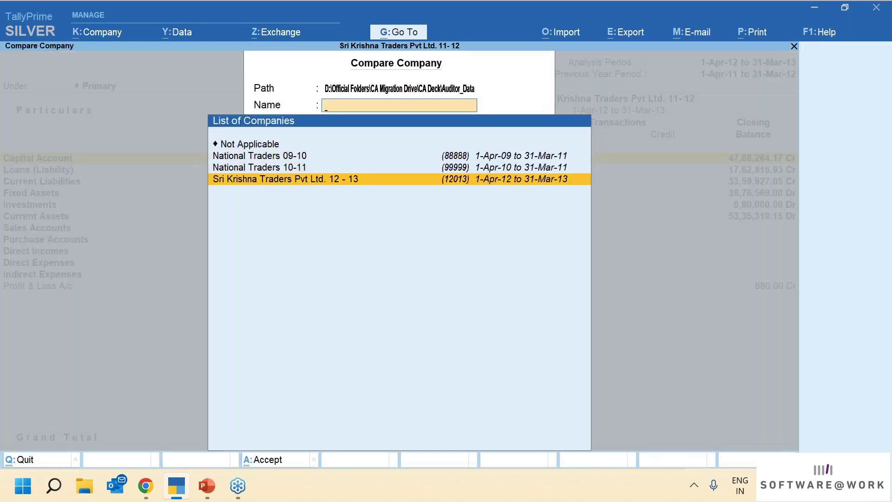
{"action": "key", "text": "Escape"}
{"action": "key", "text": "Escape"}
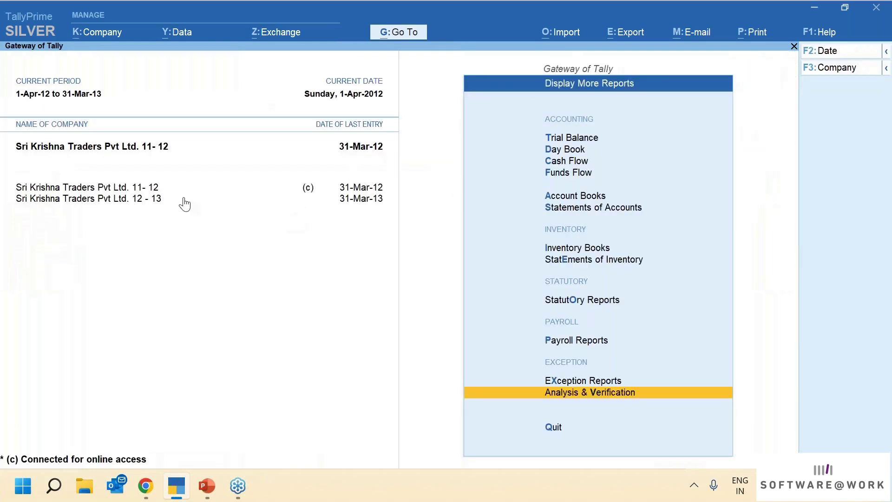
- Shut both loaded companies, 11- 12 and the remaining one, with Alt+F3
{"action": "key", "text": "alt+F3"}
{"action": "key", "text": "y"}
{"action": "key", "text": "Return"}
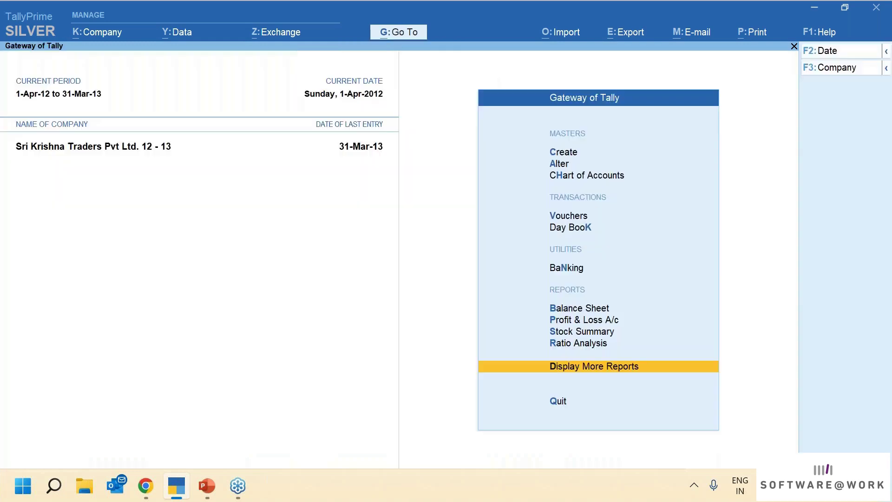
{"action": "key", "text": "alt+F3"}
{"action": "key", "text": "y"}
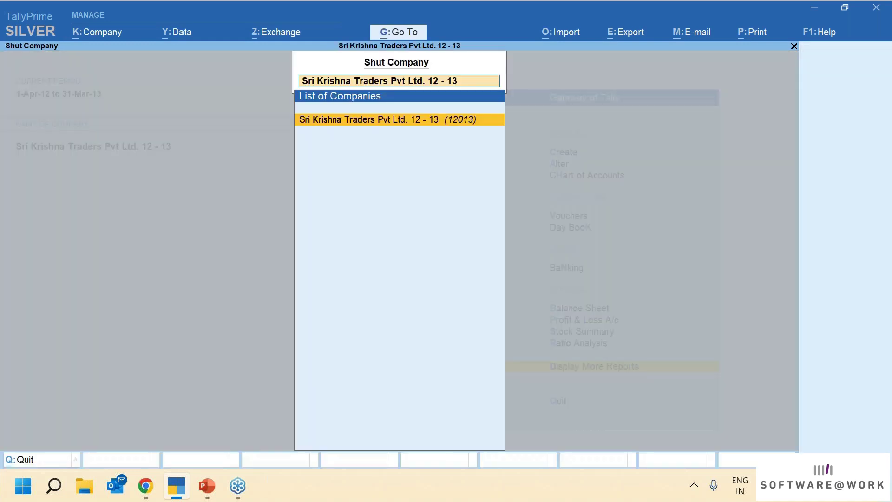
{"action": "key", "text": "Return"}
- Open Sri Krishna Traders Pvt Ltd. 12 - 13 and enter the login username
{"action": "left_click", "coordinate": [234, 223]}
{"action": "left_click", "coordinate": [235, 235]}
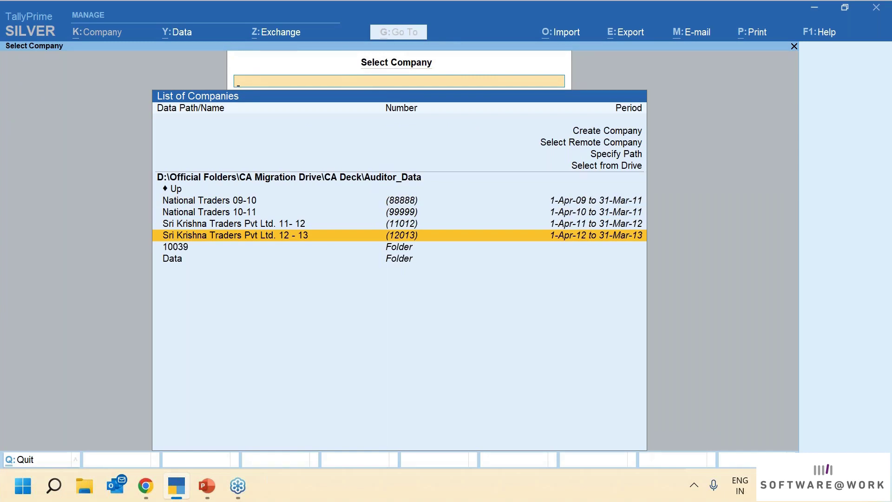
{"action": "key", "text": "Return"}
{"action": "type", "text": "admin"}
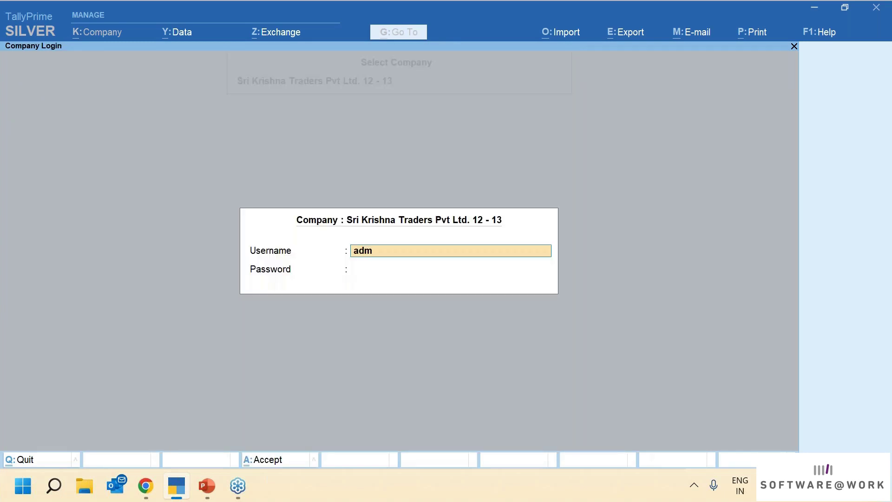
{"action": "key", "text": "Return"}
{"action": "key", "text": "Return"}
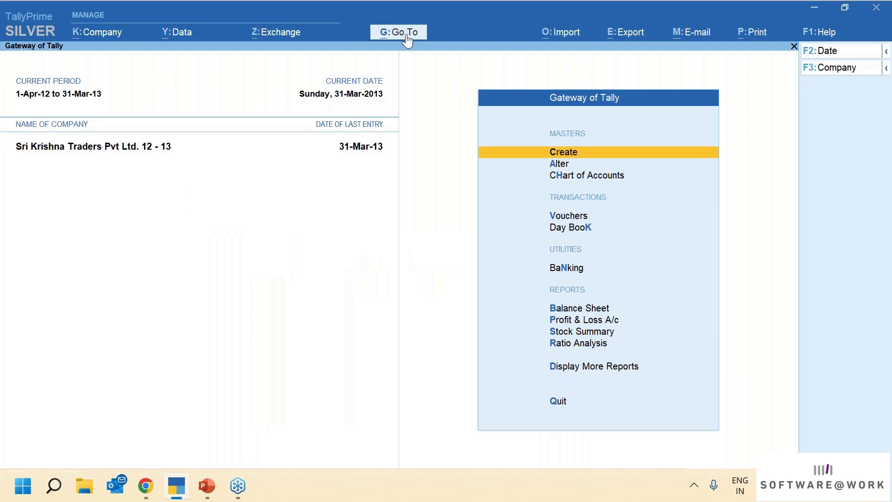
- Open the Verification of Balances report by searching 'Verif' in Go To
{"action": "left_click", "coordinate": [398, 32]}
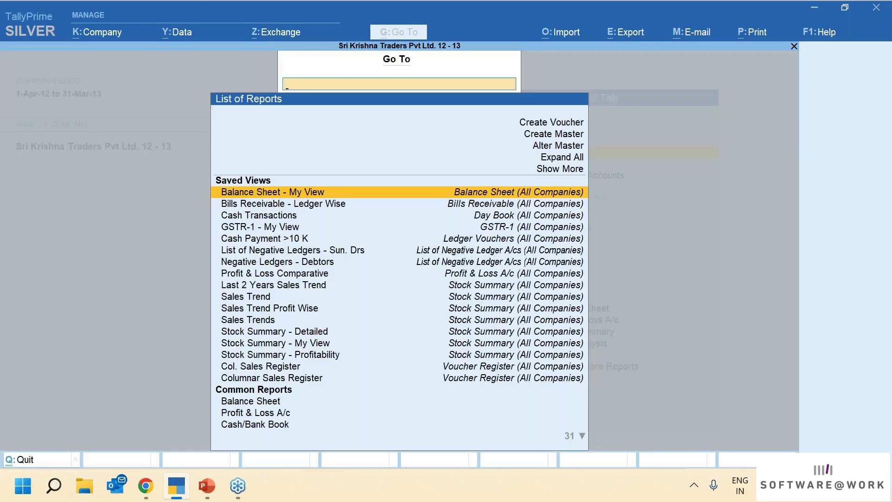
{"action": "type", "text": "Verif"}
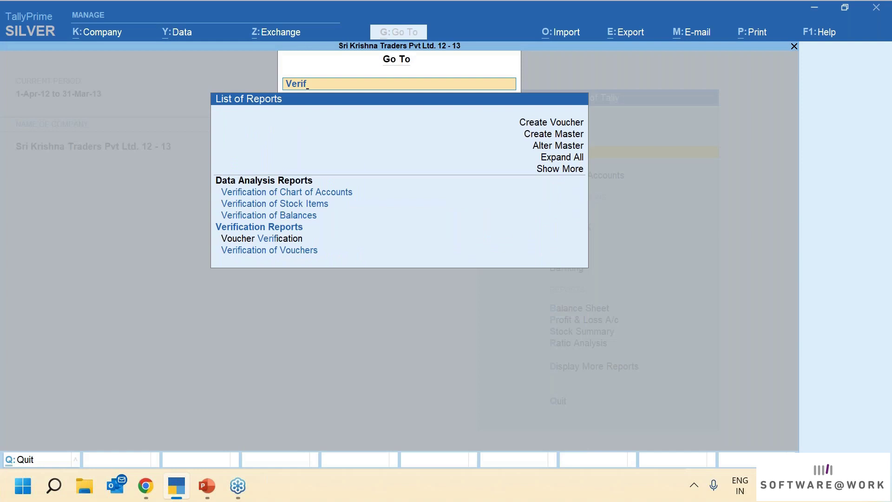
{"action": "key", "text": "Down"}
{"action": "key", "text": "Down"}
{"action": "key", "text": "Down"}
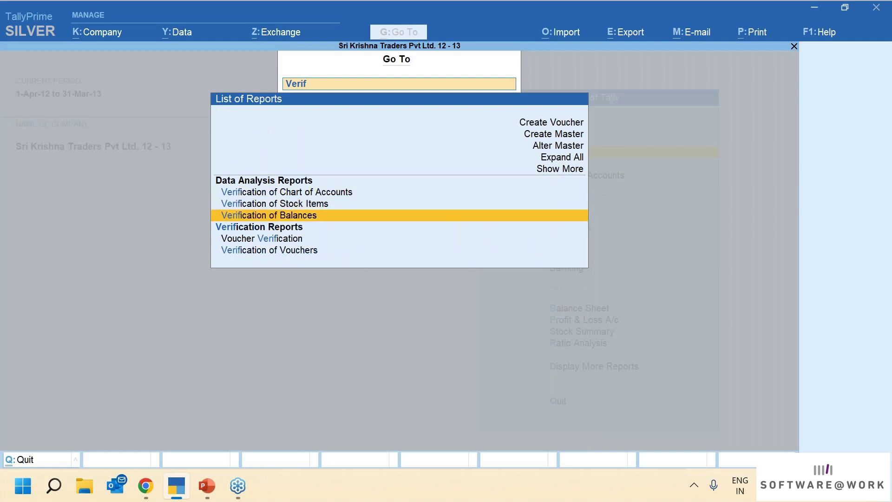
{"action": "key", "text": "Return"}
{"action": "key", "text": "Down"}
{"action": "key", "text": "Down"}
{"action": "key", "text": "Down"}
{"action": "key", "text": "Down"}
{"action": "key", "text": "Down"}
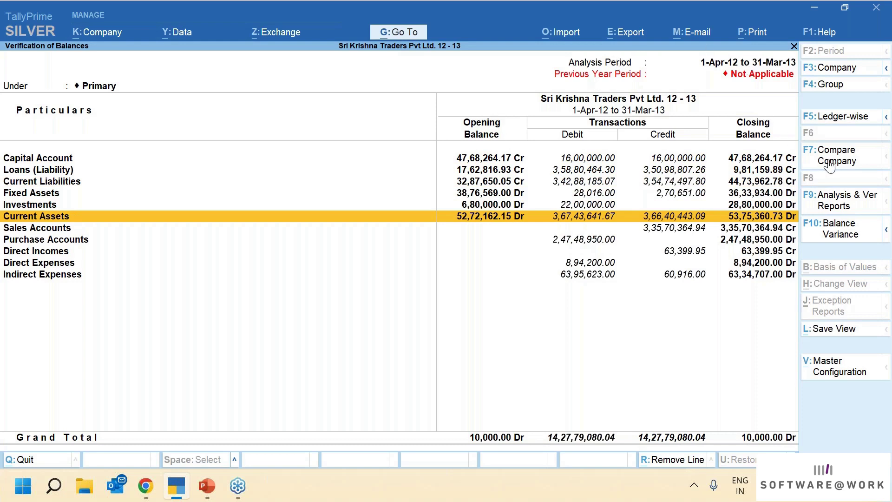
- Compare balances against Sri Krishna Traders Pvt Ltd. 11- 12 using F7 Compare Company
{"action": "key", "text": "F7"}
{"action": "key", "text": "Down"}
{"action": "key", "text": "Down"}
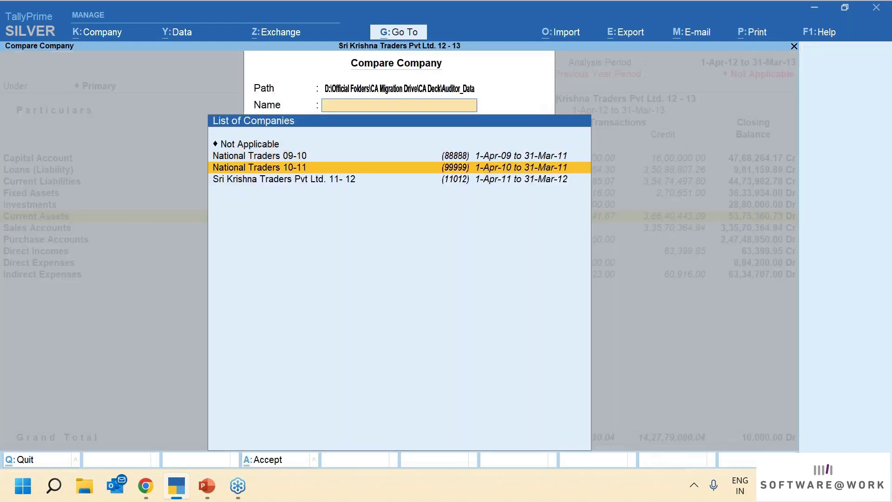
{"action": "key", "text": "Down"}
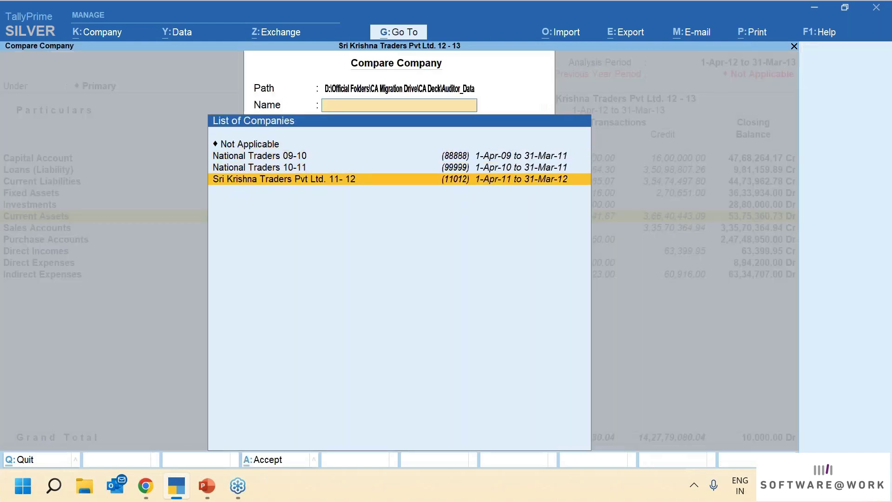
{"action": "key", "text": "Return"}
{"action": "key", "text": "Return"}
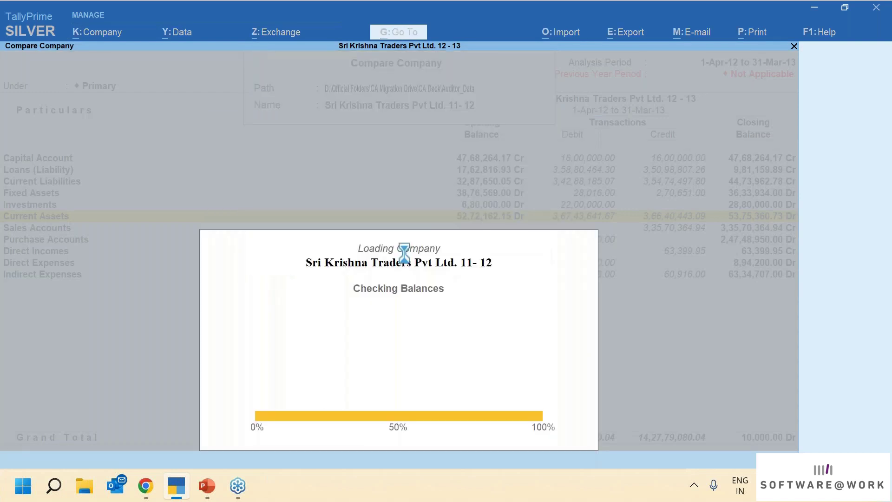
{"action": "key", "text": "Up"}
{"action": "key", "text": "Up"}
{"action": "key", "text": "Up"}
{"action": "key", "text": "Up"}
{"action": "key", "text": "Up"}
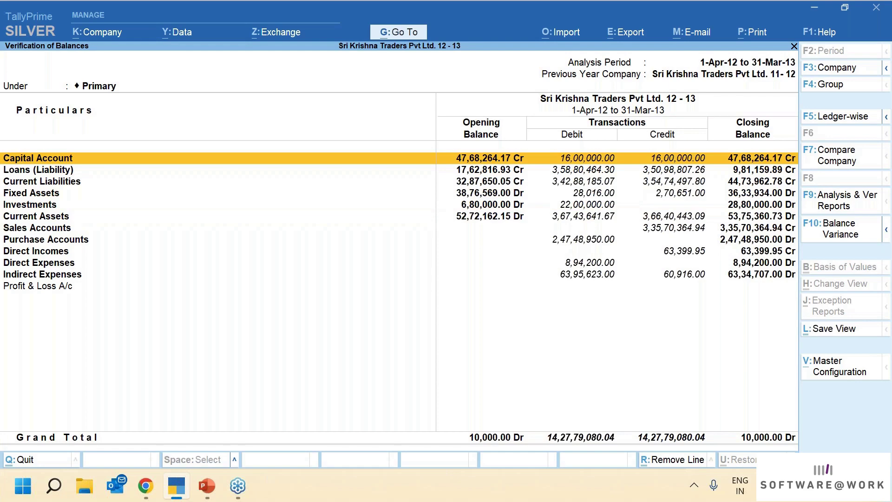
- Go from Gateway to Display More Reports > Analysis & Verification > Data Analysis
{"action": "key", "text": "Escape"}
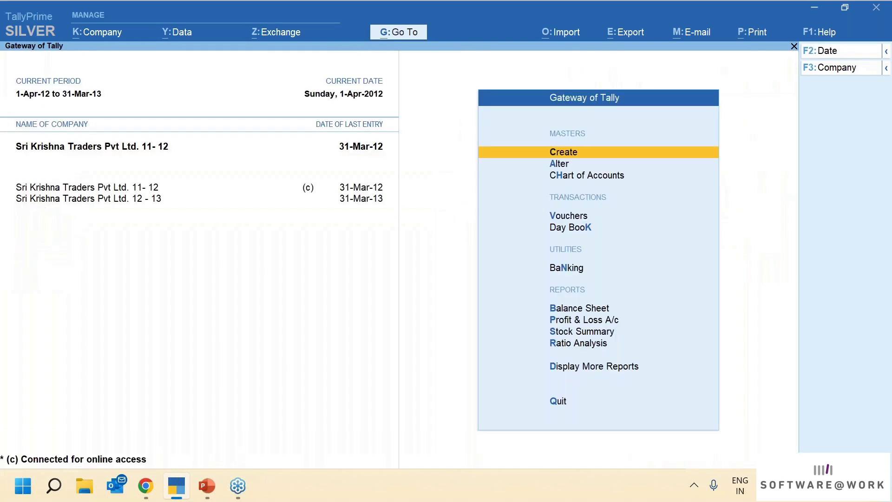
{"action": "key", "text": "Down"}
{"action": "key", "text": "Down"}
{"action": "key", "text": "Down"}
{"action": "key", "text": "Down"}
{"action": "key", "text": "Down"}
{"action": "key", "text": "Down"}
{"action": "key", "text": "Down"}
{"action": "key", "text": "Down"}
{"action": "key", "text": "Down"}
{"action": "key", "text": "Down"}
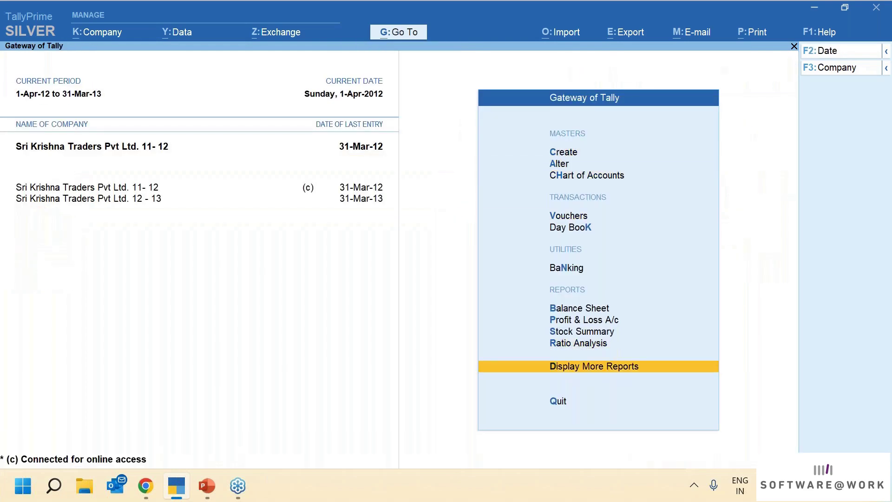
{"action": "key", "text": "Return"}
{"action": "key", "text": "Down"}
{"action": "key", "text": "Up"}
{"action": "key", "text": "Up"}
{"action": "key", "text": "Up"}
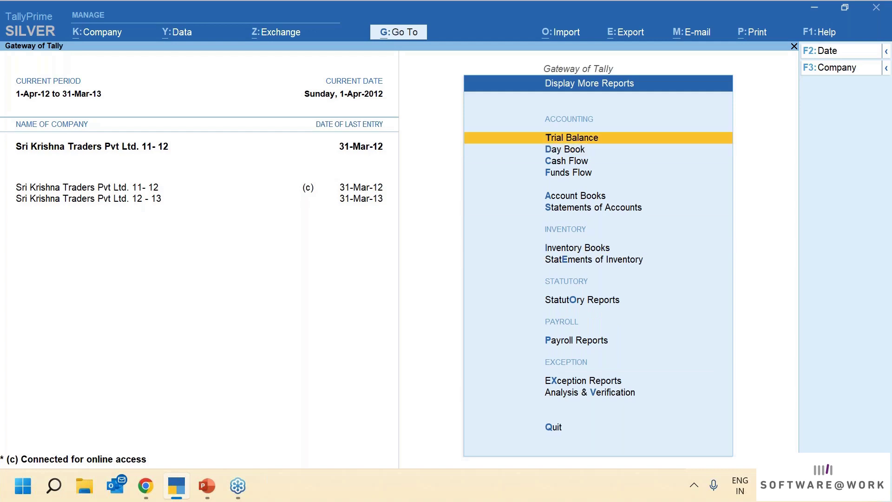
{"action": "key", "text": "Return"}
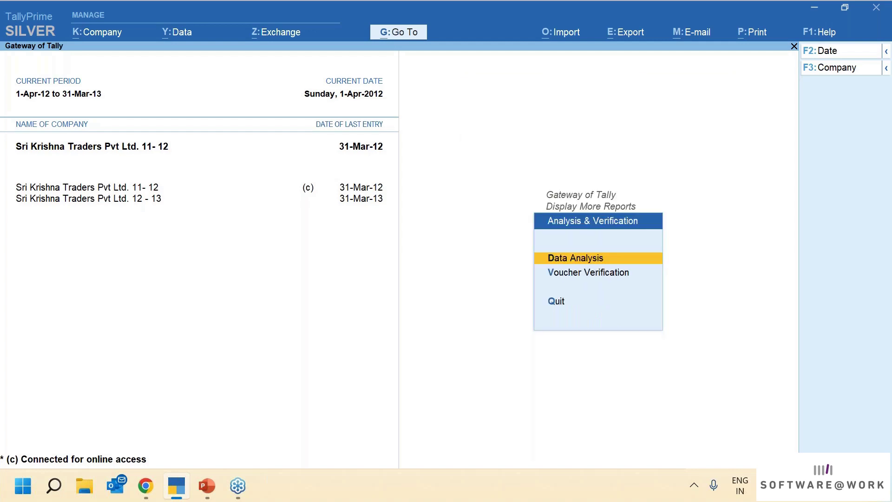
{"action": "key", "text": "Return"}
- Review Verification of Balances with Alt+F5 ledger detail under Current Liabilities, then exit
{"action": "key", "text": "Down"}
{"action": "key", "text": "Down"}
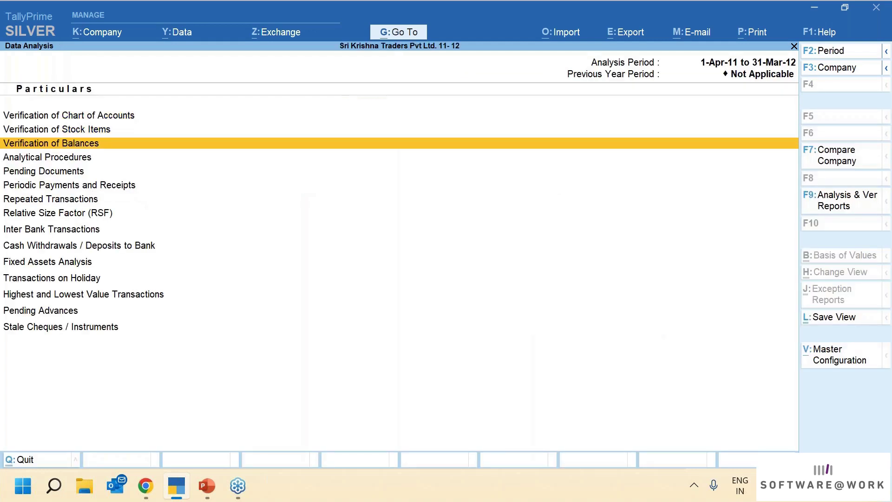
{"action": "key", "text": "Return"}
{"action": "key", "text": "Down"}
{"action": "key", "text": "Down"}
{"action": "key", "text": "Down"}
{"action": "key", "text": "Down"}
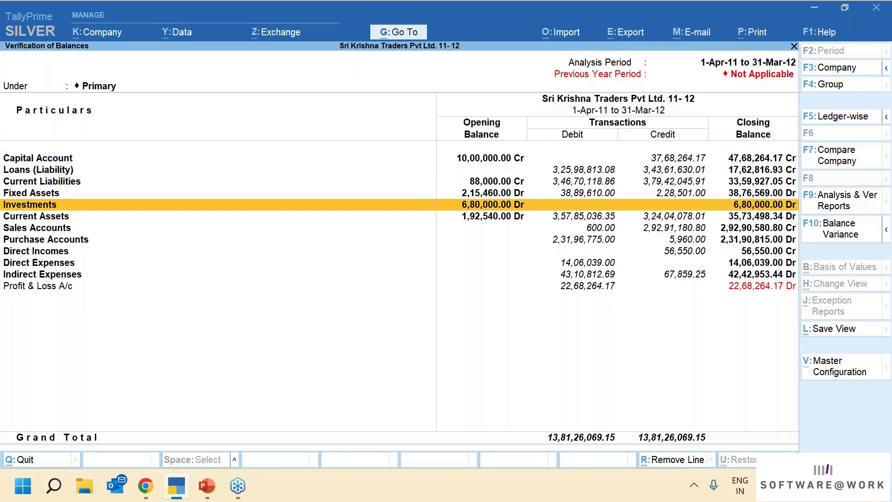
{"action": "key", "text": "Up"}
{"action": "key", "text": "Up"}
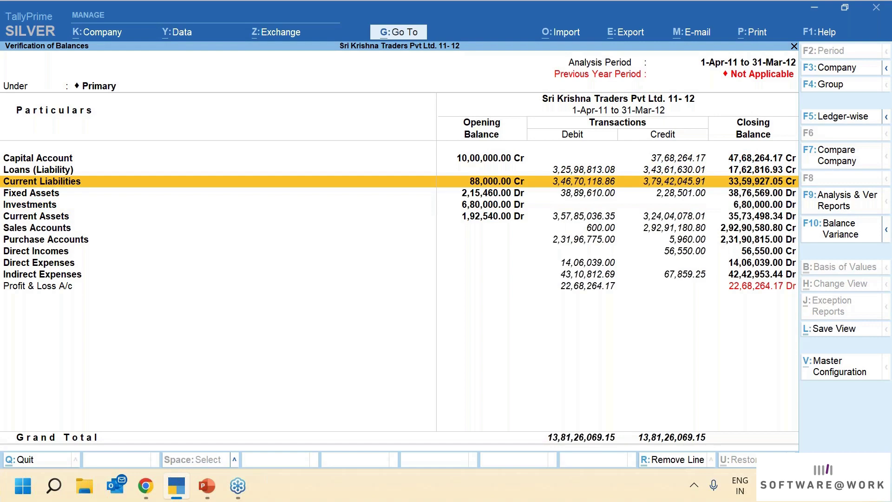
{"action": "key", "text": "ctrl"}
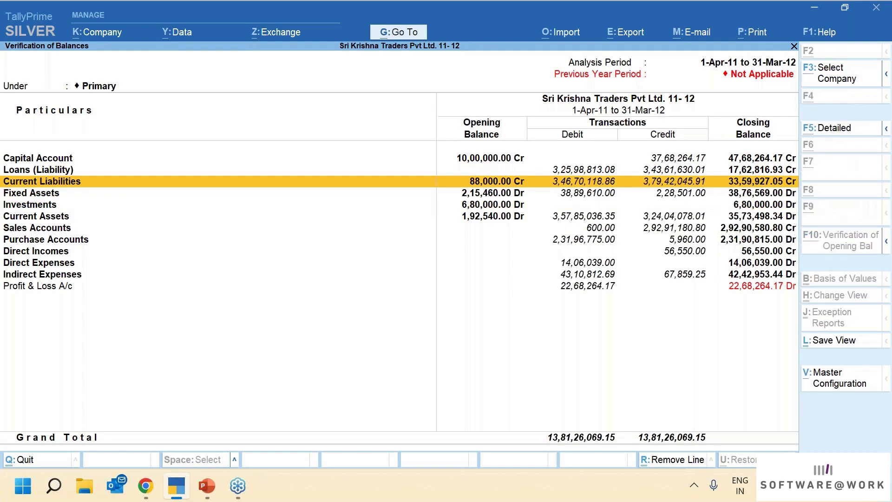
{"action": "key", "text": "alt+F5"}
{"action": "key", "text": "Down"}
{"action": "key", "text": "Down"}
{"action": "key", "text": "Down"}
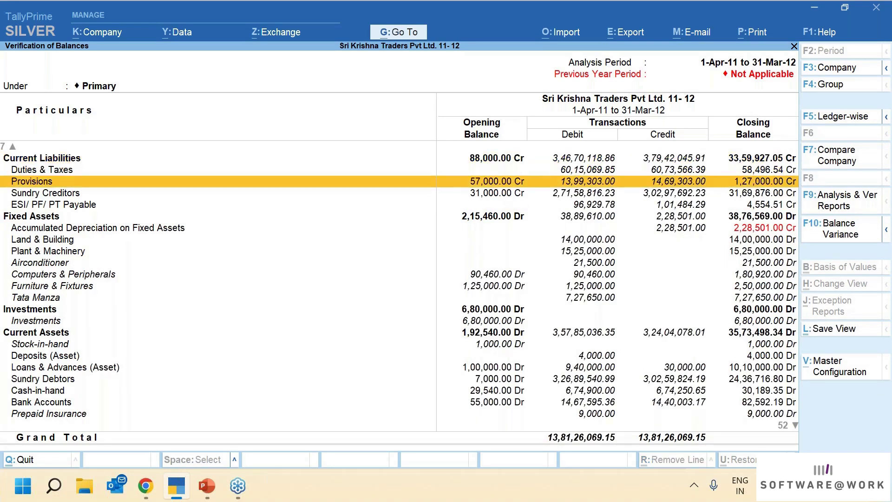
{"action": "key", "text": "Up"}
{"action": "key", "text": "Escape"}
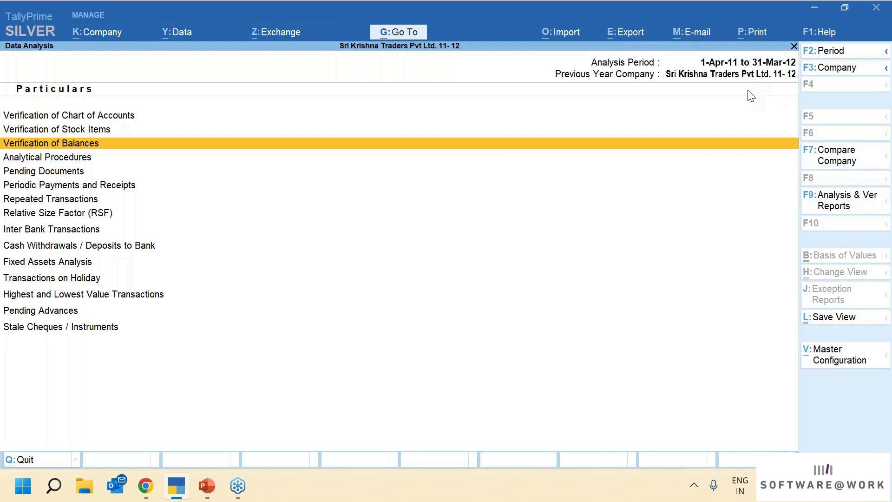
- Make the 12 - 13 company active and reopen the Data Analysis reports
{"action": "key", "text": "Escape"}
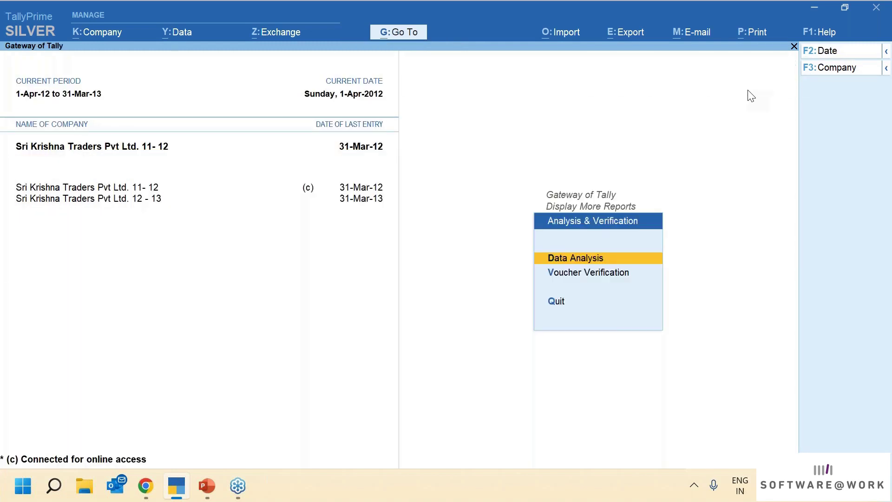
{"action": "left_click", "coordinate": [79, 199]}
{"action": "key", "text": "Return"}
{"action": "key", "text": "Return"}
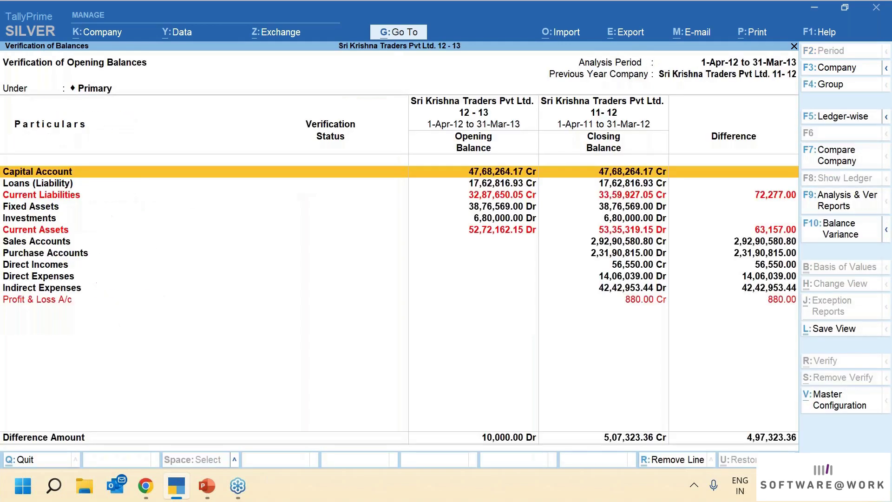
- Expand Current Assets into sub-groups, showing Sundry Debtors differing by 72,137.00
{"action": "key", "text": "Down"}
{"action": "key", "text": "Down"}
{"action": "key", "text": "Down"}
{"action": "key", "text": "Up"}
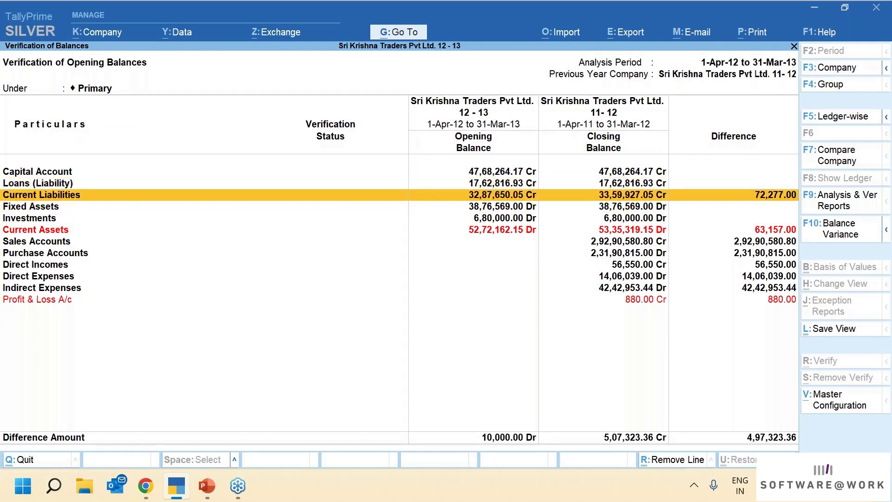
{"action": "key", "text": "Down"}
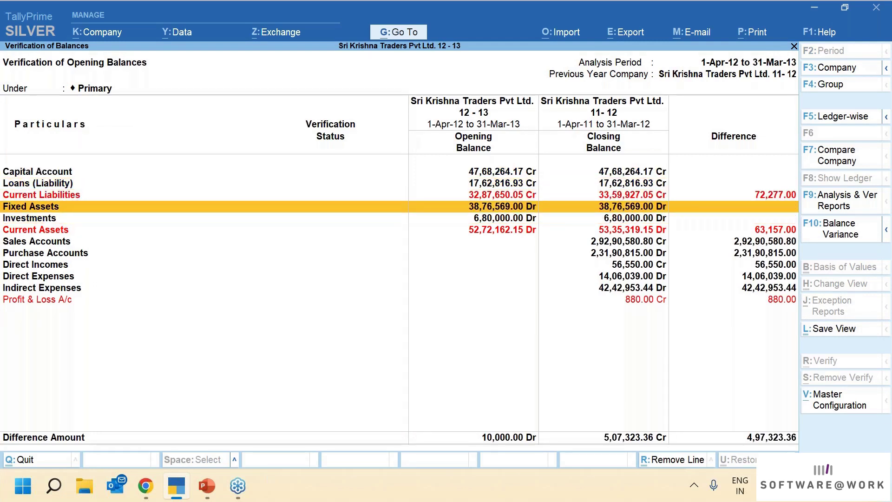
{"action": "key", "text": "Up"}
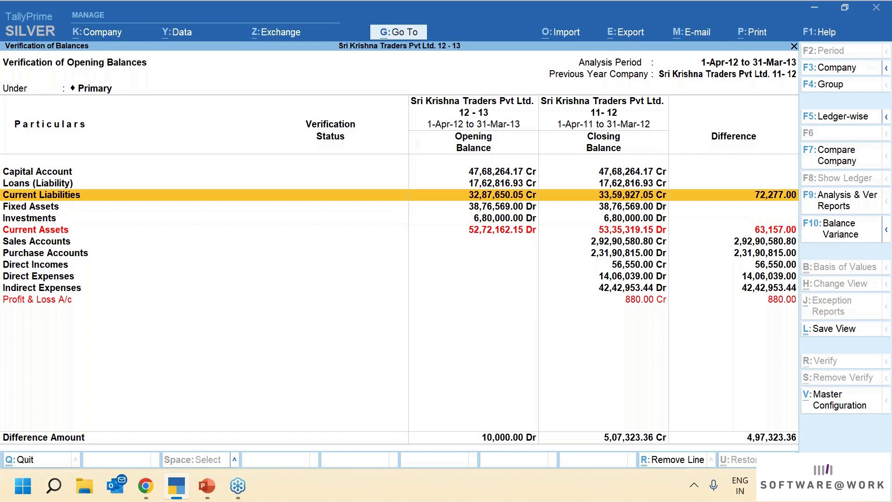
{"action": "key", "text": "Up"}
{"action": "key", "text": "Up"}
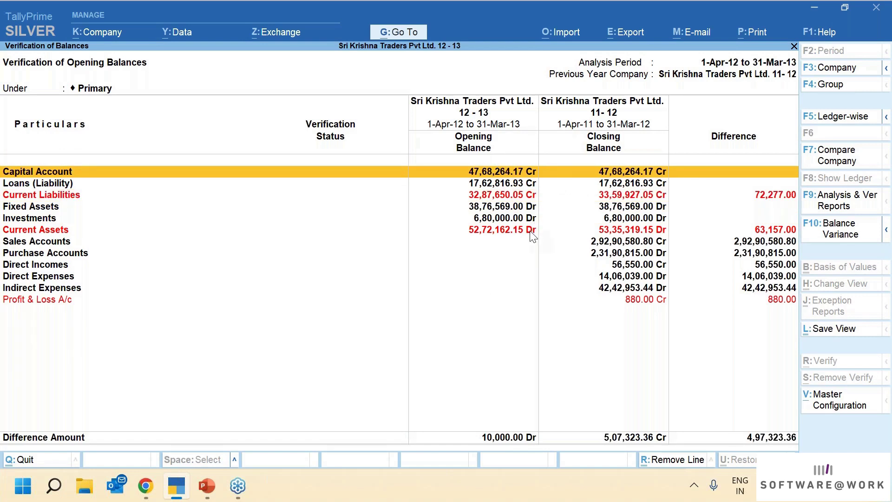
{"action": "key", "text": "Down"}
{"action": "key", "text": "Down"}
{"action": "key", "text": "Down"}
{"action": "key", "text": "Down"}
{"action": "key", "text": "Down"}
{"action": "key", "text": "Down"}
{"action": "key", "text": "Down"}
{"action": "key", "text": "Down"}
{"action": "key", "text": "Down"}
{"action": "key", "text": "Down"}
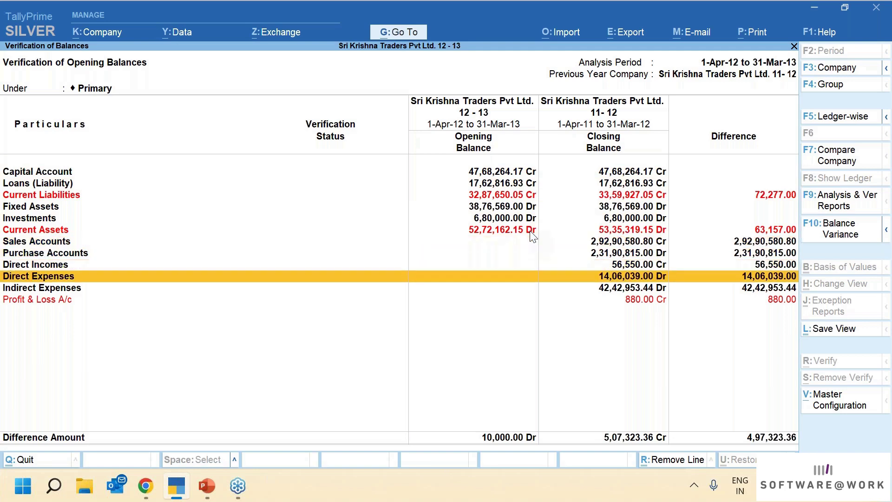
{"action": "key", "text": "Down"}
{"action": "key", "text": "Up"}
{"action": "key", "text": "Up"}
{"action": "key", "text": "Up"}
{"action": "key", "text": "Up"}
{"action": "key", "text": "Up"}
{"action": "key", "text": "Up"}
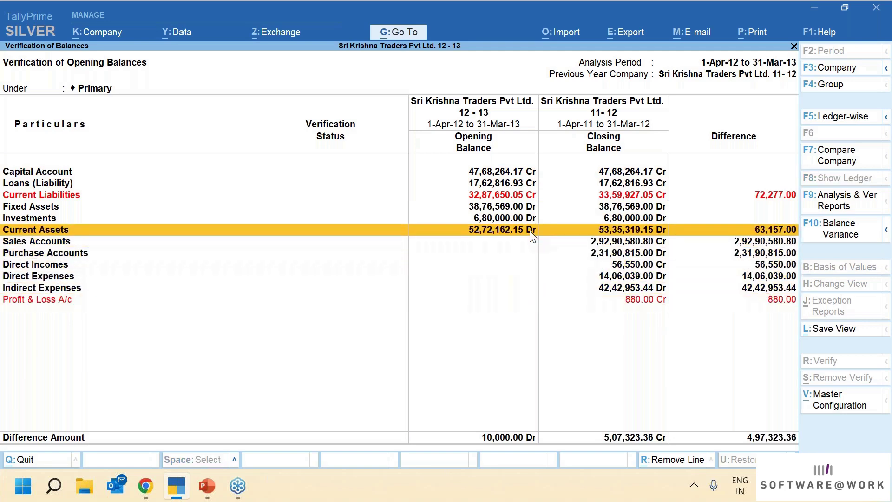
{"action": "key", "text": "Return"}
{"action": "key", "text": "Down"}
{"action": "key", "text": "Down"}
{"action": "key", "text": "Down"}
{"action": "key", "text": "Down"}
{"action": "key", "text": "Down"}
{"action": "key", "text": "Down"}
{"action": "key", "text": "Up"}
{"action": "key", "text": "Up"}
{"action": "key", "text": "Up"}
{"action": "key", "text": "Up"}
{"action": "key", "text": "Up"}
{"action": "key", "text": "Up"}
{"action": "key", "text": "Up"}
{"action": "key", "text": "Up"}
{"action": "key", "text": "Up"}
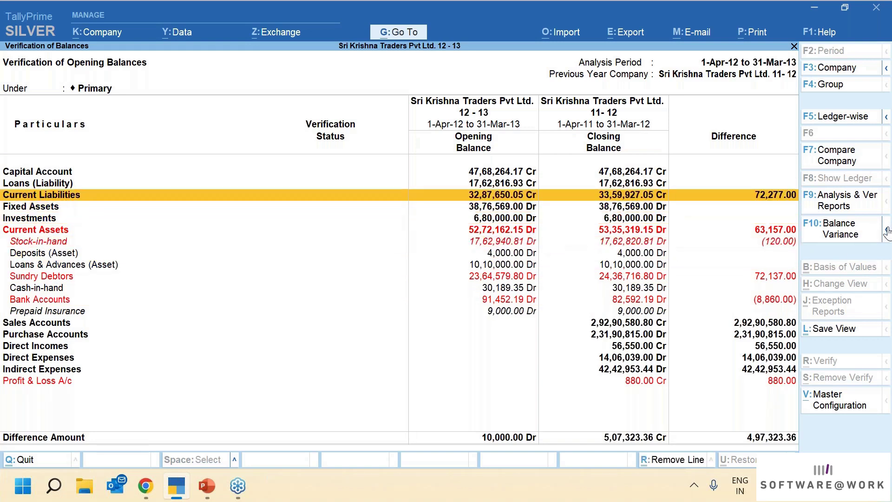
- Show Exceptions Only and expand Current Liabilities, Current Assets, Duties & Taxes and Sundry Creditors
{"action": "left_click", "coordinate": [886, 229]}
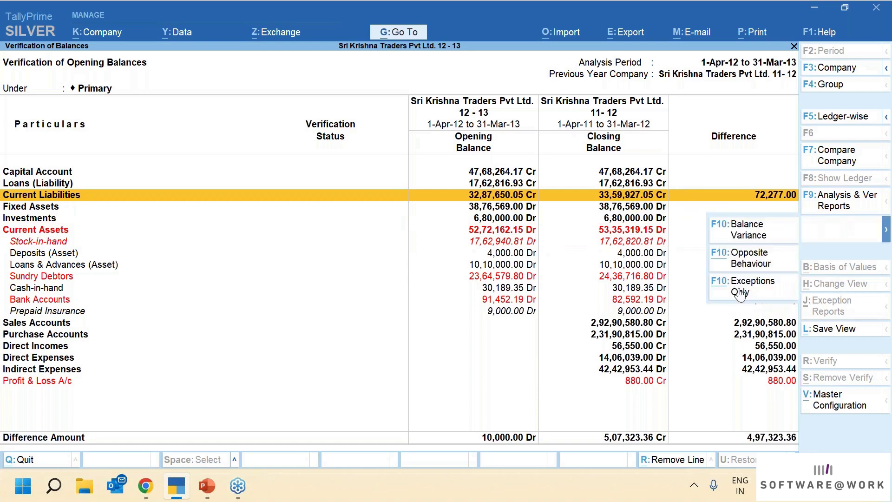
{"action": "left_click", "coordinate": [738, 287]}
{"action": "key", "text": "shift+Return"}
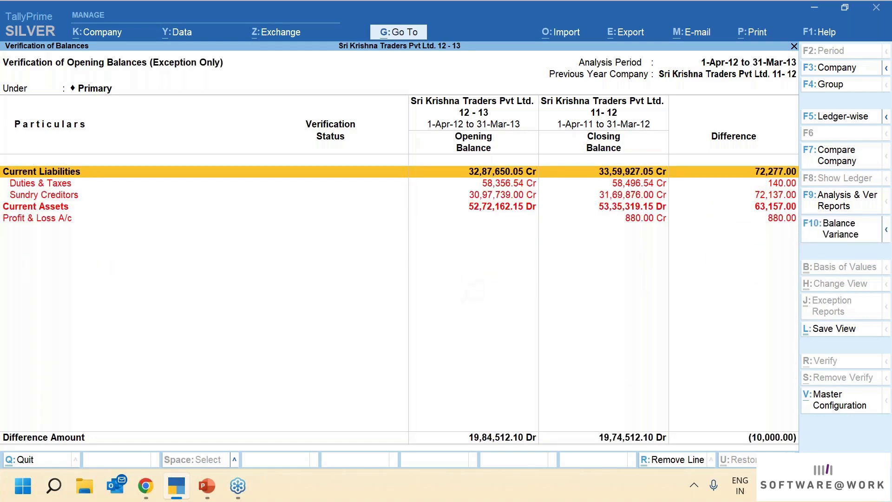
{"action": "key", "text": "Down"}
{"action": "key", "text": "shift+Return"}
{"action": "key", "text": "Up"}
{"action": "key", "text": "Up"}
{"action": "key", "text": "shift+Return"}
{"action": "key", "text": "Down"}
- Expand Sundry Debtors and its North Debtors and South Debtors groups to show parties
{"action": "key", "text": "Down"}
{"action": "key", "text": "shift+Return"}
{"action": "key", "text": "Down"}
{"action": "key", "text": "Down"}
{"action": "key", "text": "Down"}
{"action": "key", "text": "Down"}
{"action": "key", "text": "Down"}
{"action": "key", "text": "Down"}
{"action": "key", "text": "Down"}
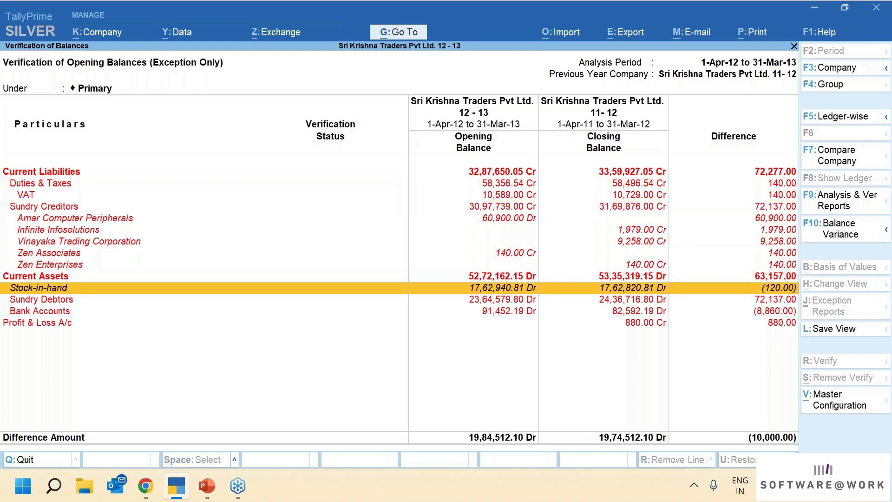
{"action": "key", "text": "Down"}
{"action": "key", "text": "shift+Return"}
{"action": "key", "text": "Down"}
{"action": "key", "text": "Down"}
{"action": "key", "text": "Down"}
{"action": "key", "text": "Up"}
{"action": "key", "text": "Up"}
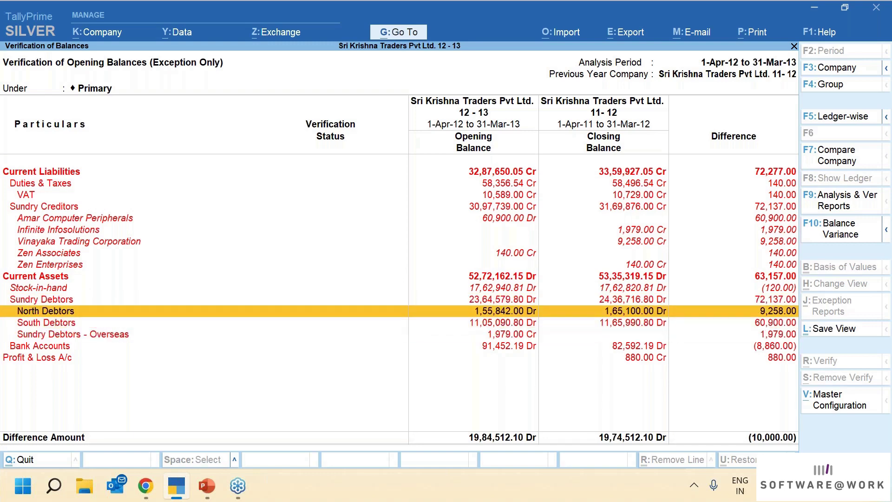
{"action": "key", "text": "shift+Return"}
{"action": "key", "text": "Down"}
{"action": "key", "text": "Down"}
{"action": "key", "text": "shift+Return"}
{"action": "key", "text": "Down"}
{"action": "key", "text": "Down"}
{"action": "key", "text": "Down"}
{"action": "key", "text": "Down"}
{"action": "key", "text": "Down"}
{"action": "key", "text": "Down"}
- Expand Bank Accounts to compare Canara Bank A/c and HDFC Bank, then close the report
{"action": "key", "text": "Up"}
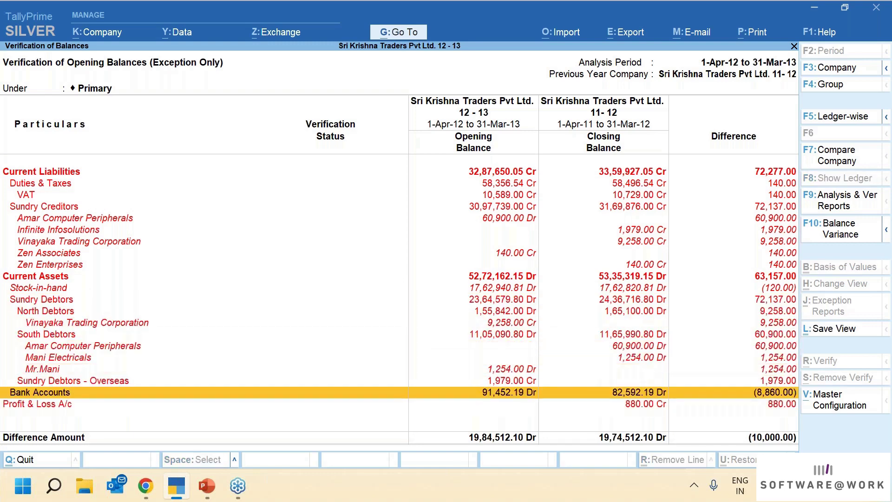
{"action": "key", "text": "shift+Return"}
{"action": "key", "text": "Down"}
{"action": "key", "text": "Down"}
{"action": "key", "text": "Up"}
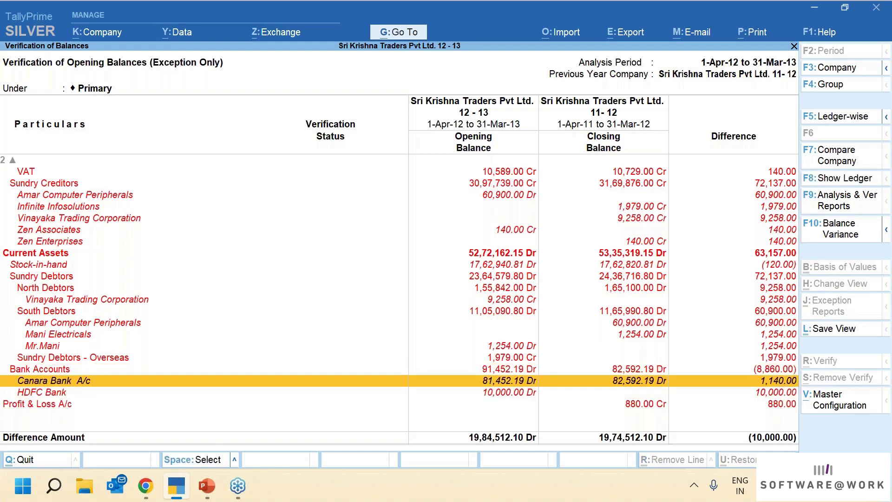
{"action": "key", "text": "Down"}
{"action": "key", "text": "Up"}
{"action": "key", "text": "Down"}
{"action": "key", "text": "Down"}
{"action": "key", "text": "Up"}
{"action": "key", "text": "Up"}
{"action": "key", "text": "Up"}
{"action": "key", "text": "Up"}
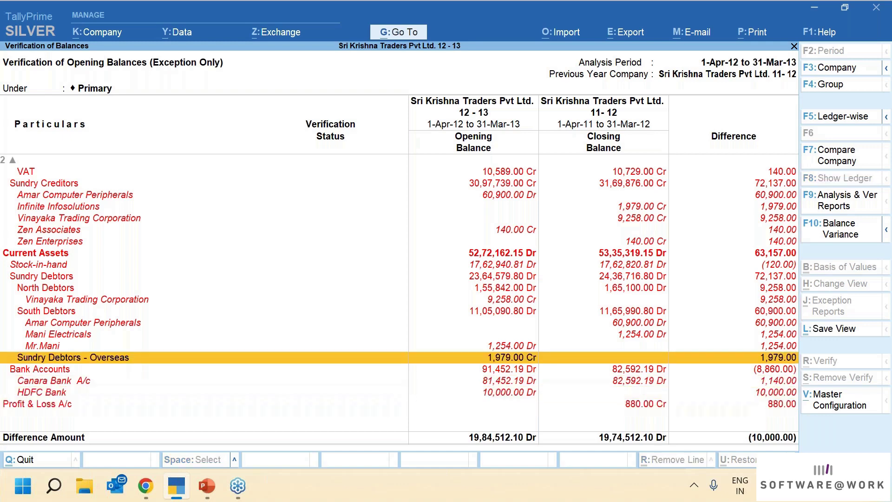
{"action": "key", "text": "Up"}
{"action": "key", "text": "Up"}
{"action": "key", "text": "Up"}
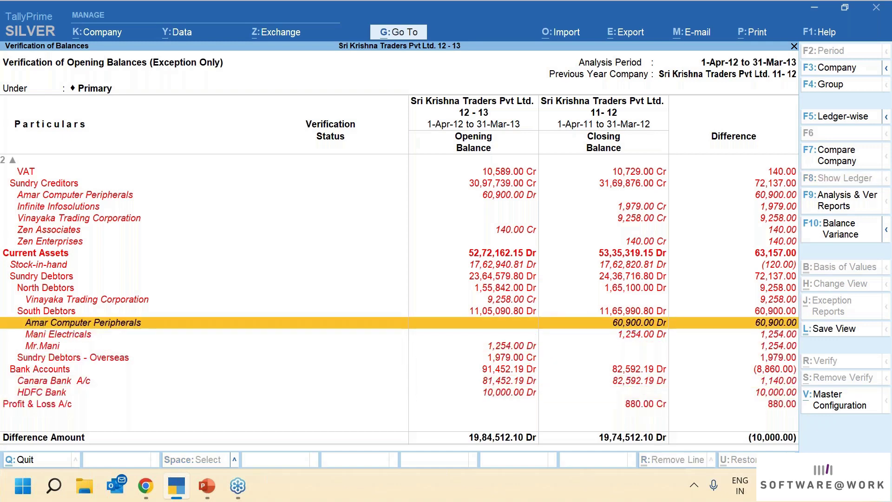
{"action": "key", "text": "Up"}
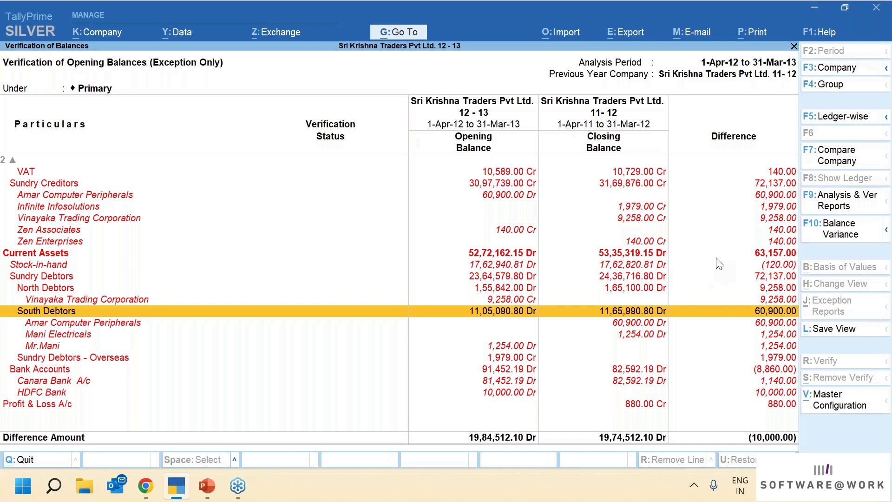
{"action": "key", "text": "Escape"}
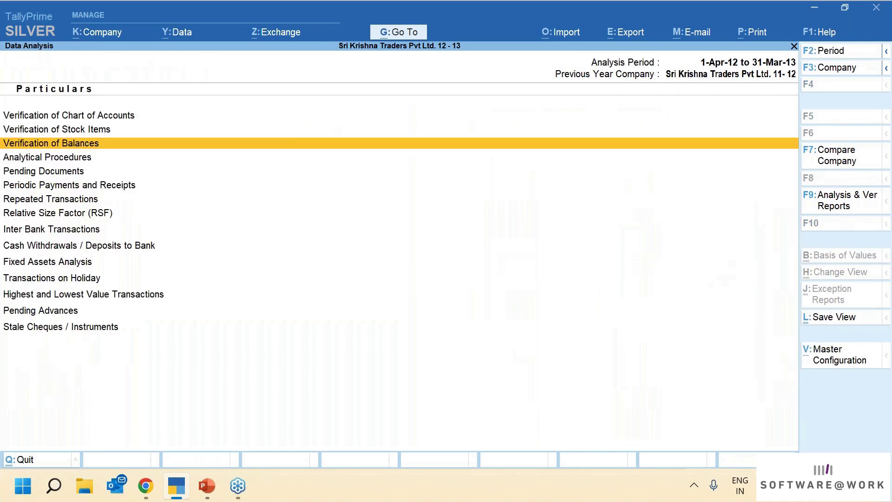
- Open Analytical Procedures as a Group - Group comparison
{"action": "key", "text": "Down"}
{"action": "key", "text": "Up"}
{"action": "key", "text": "Down"}
{"action": "key", "text": "Down"}
{"action": "key", "text": "Up"}
{"action": "key", "text": "Up"}
{"action": "key", "text": "Down"}
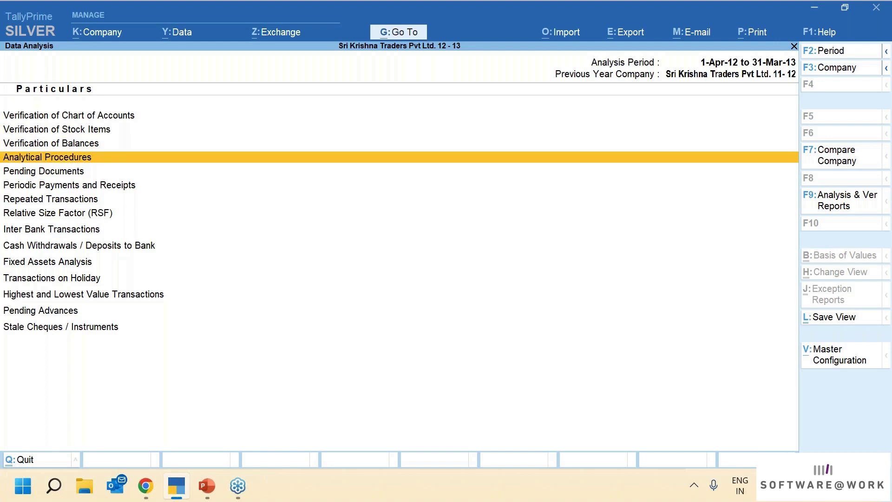
{"action": "key", "text": "Return"}
{"action": "key", "text": "Return"}
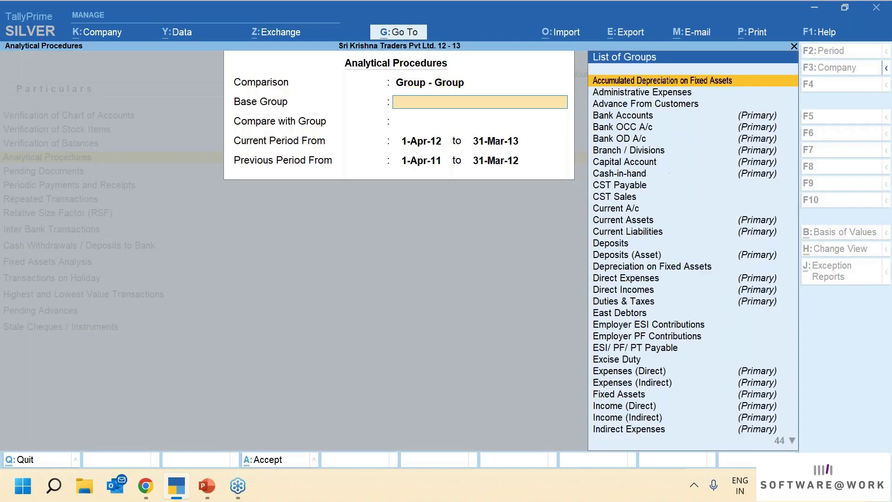
- Set Sales Accounts as the base group and Indirect Expenses as the comparison group
{"action": "type", "text": "Sal"}
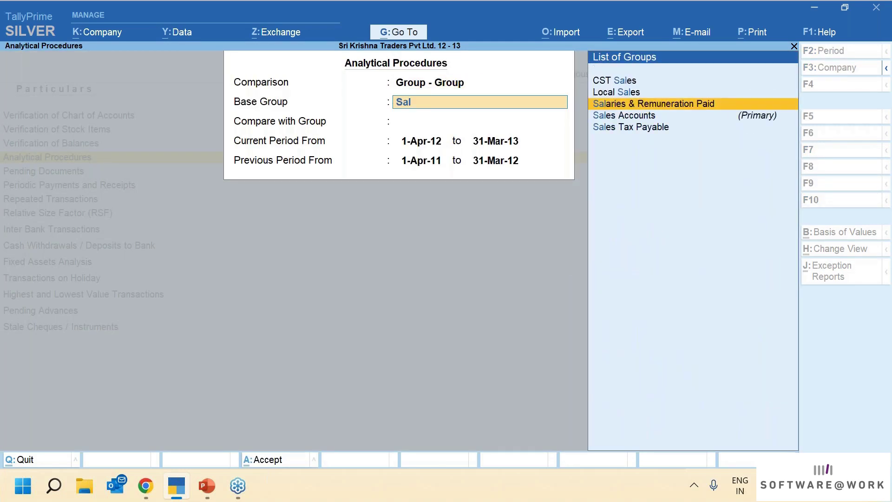
{"action": "key", "text": "Down"}
{"action": "key", "text": "Return"}
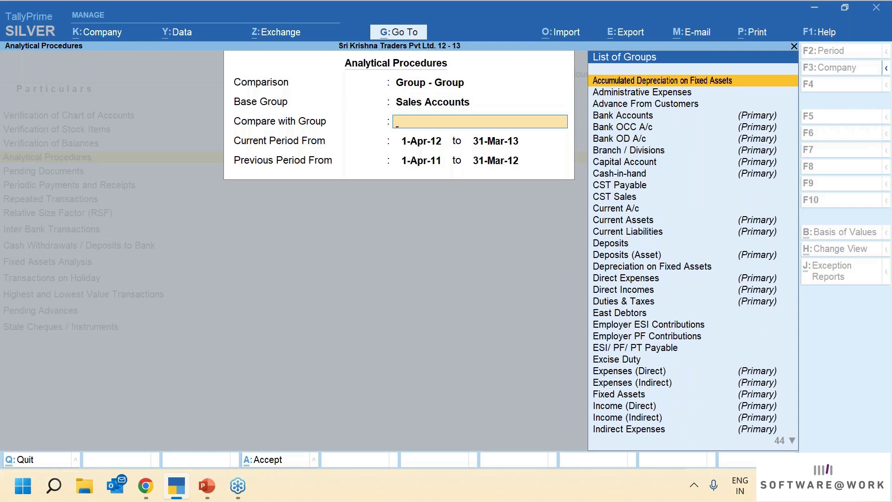
{"action": "type", "text": "Inv"}
{"action": "key", "text": "BackSpace"}
{"action": "type", "text": "dire"}
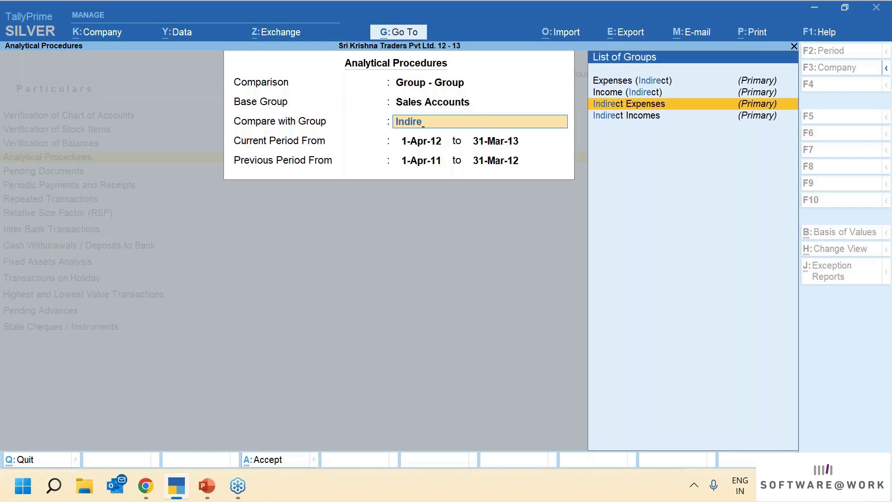
{"action": "key", "text": "Return"}
{"action": "key", "text": "Return"}
{"action": "key", "text": "Return"}
{"action": "key", "text": "Return"}
- Confirm periods 1-Apr-12 to 31-Mar-13 against 1-Apr-11 to 31-Mar-12
{"action": "key", "text": "BackSpace"}
{"action": "key", "text": "BackSpace"}
{"action": "key", "text": "BackSpace"}
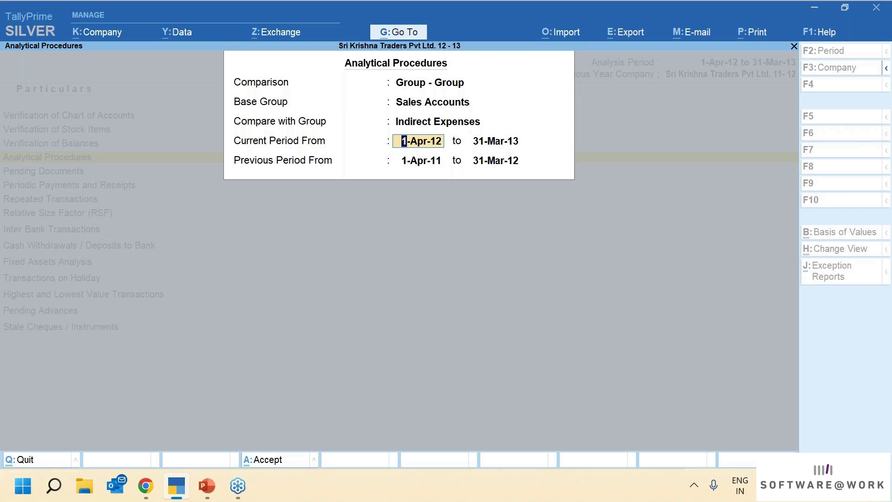
{"action": "key", "text": "Return"}
{"action": "key", "text": "Return"}
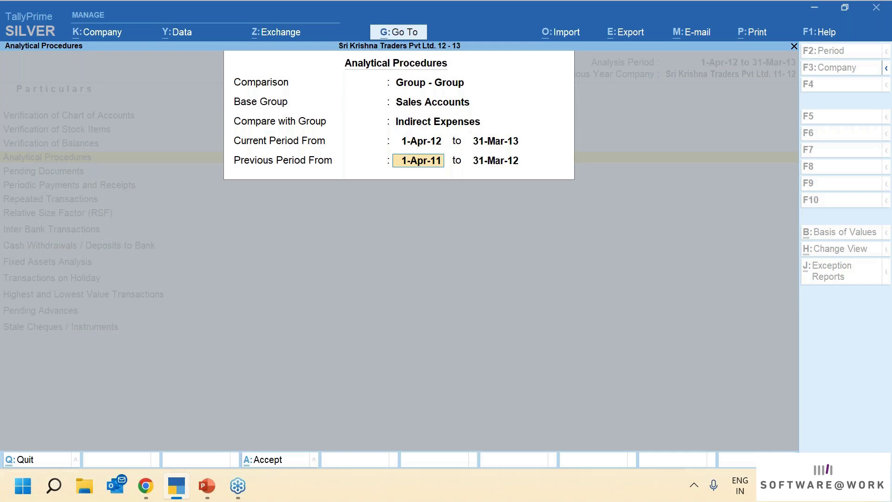
{"action": "key", "text": "Return"}
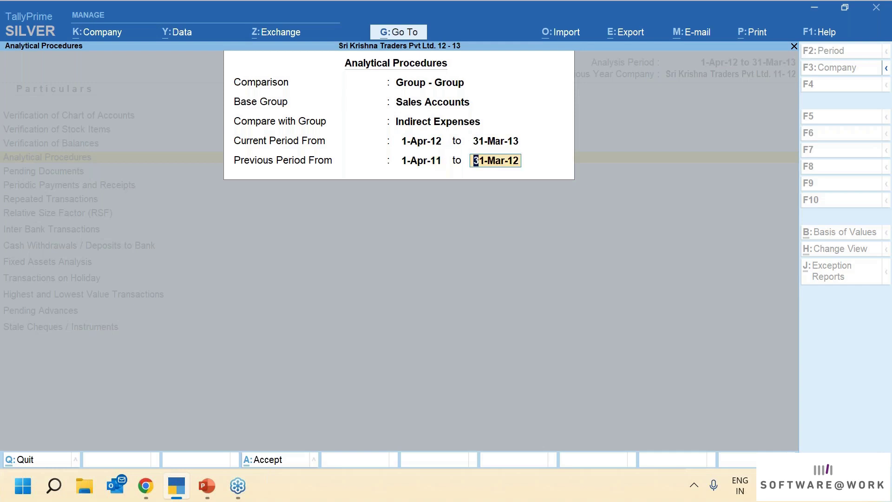
{"action": "key", "text": "Return"}
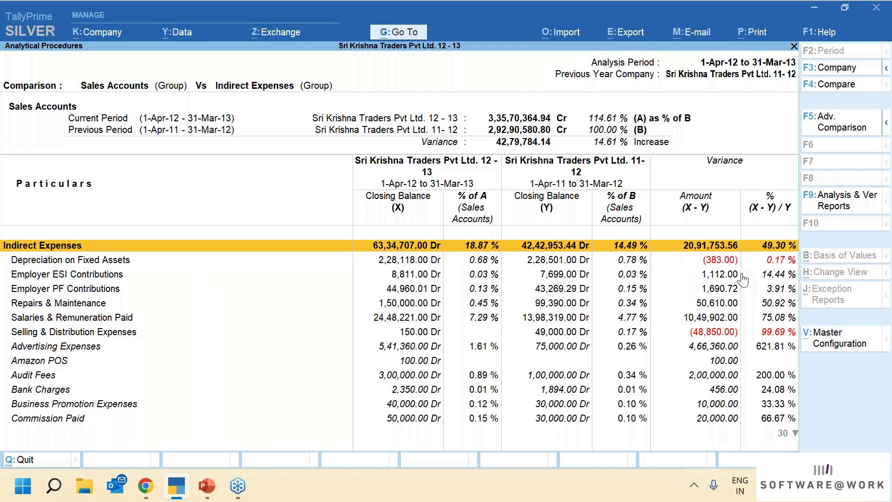
{"action": "key", "text": "Down"}
{"action": "key", "text": "Down"}
{"action": "key", "text": "Down"}
{"action": "key", "text": "Down"}
{"action": "key", "text": "Down"}
{"action": "key", "text": "Down"}
{"action": "key", "text": "Down"}
{"action": "key", "text": "Down"}
{"action": "key", "text": "Down"}
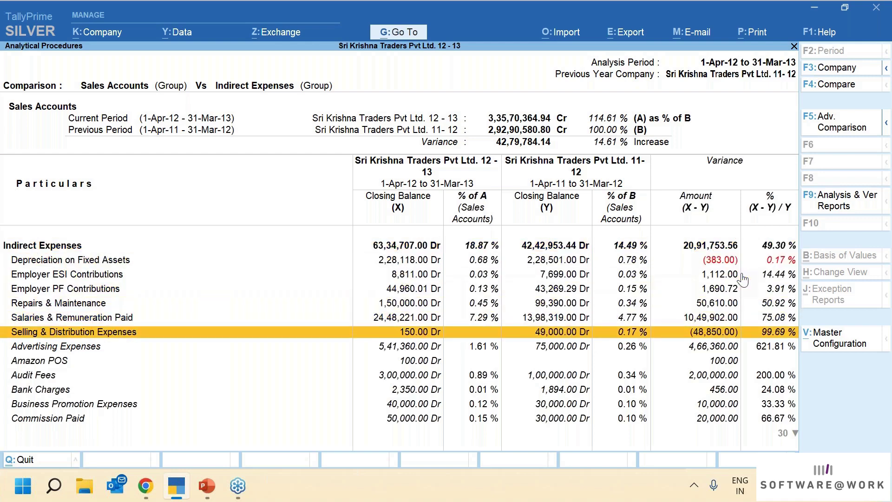
{"action": "key", "text": "Up"}
{"action": "key", "text": "Up"}
{"action": "key", "text": "Up"}
{"action": "key", "text": "Up"}
{"action": "key", "text": "Up"}
{"action": "key", "text": "Up"}
{"action": "key", "text": "Up"}
{"action": "key", "text": "Up"}
{"action": "key", "text": "Up"}
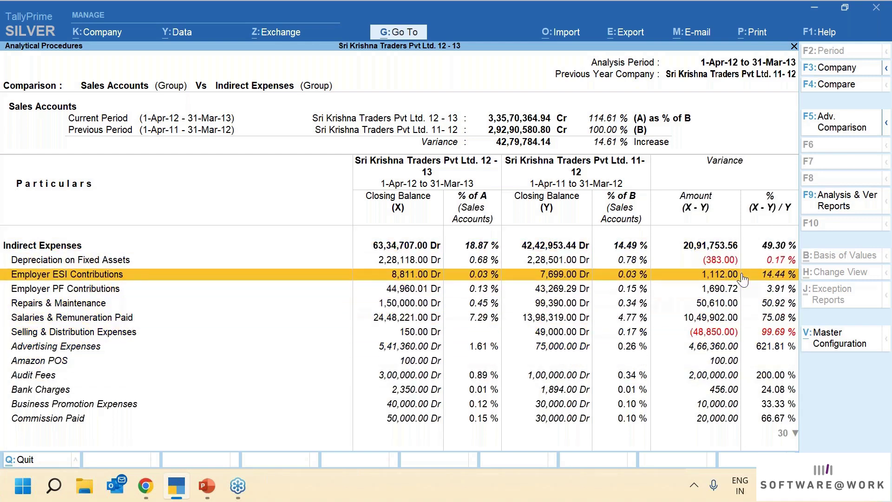
{"action": "key", "text": "Down"}
{"action": "key", "text": "Up"}
{"action": "key", "text": "Down"}
{"action": "key", "text": "Down"}
{"action": "key", "text": "Down"}
{"action": "key", "text": "Down"}
{"action": "key", "text": "Down"}
{"action": "key", "text": "Down"}
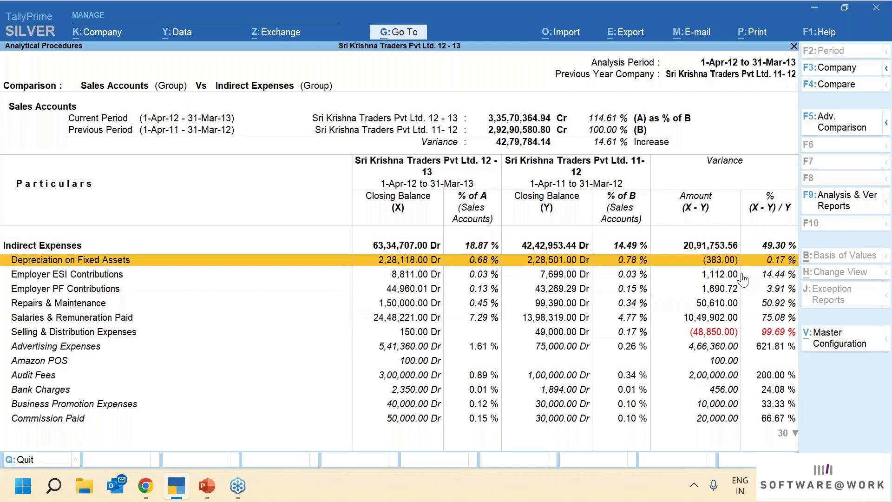
{"action": "key", "text": "Up"}
{"action": "key", "text": "Down"}
{"action": "key", "text": "Down"}
{"action": "key", "text": "Down"}
{"action": "key", "text": "Down"}
{"action": "key", "text": "Down"}
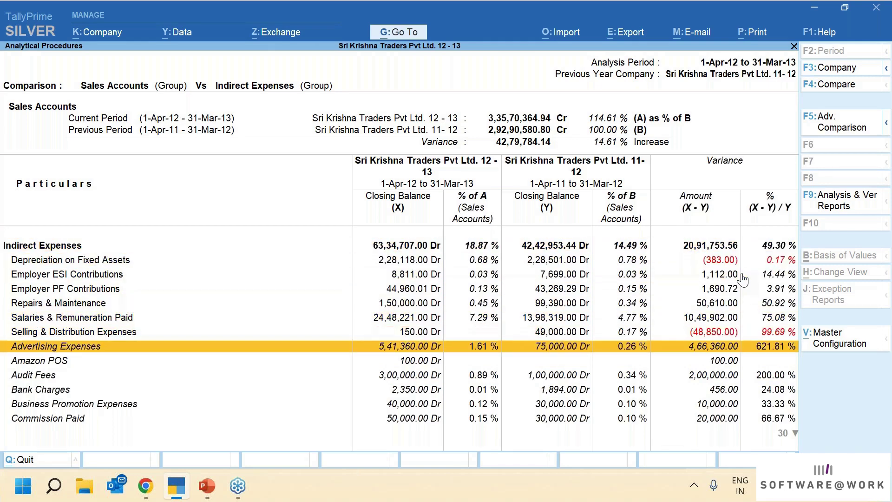
{"action": "key", "text": "Down"}
{"action": "key", "text": "Up"}
{"action": "key", "text": "Up"}
{"action": "key", "text": "Up"}
{"action": "key", "text": "Up"}
{"action": "key", "text": "Up"}
{"action": "key", "text": "Up"}
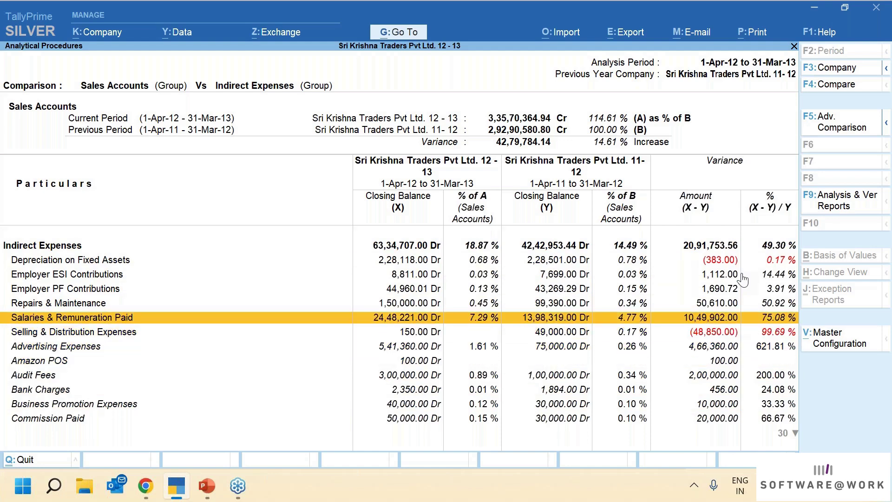
{"action": "key", "text": "Down"}
{"action": "key", "text": "Down"}
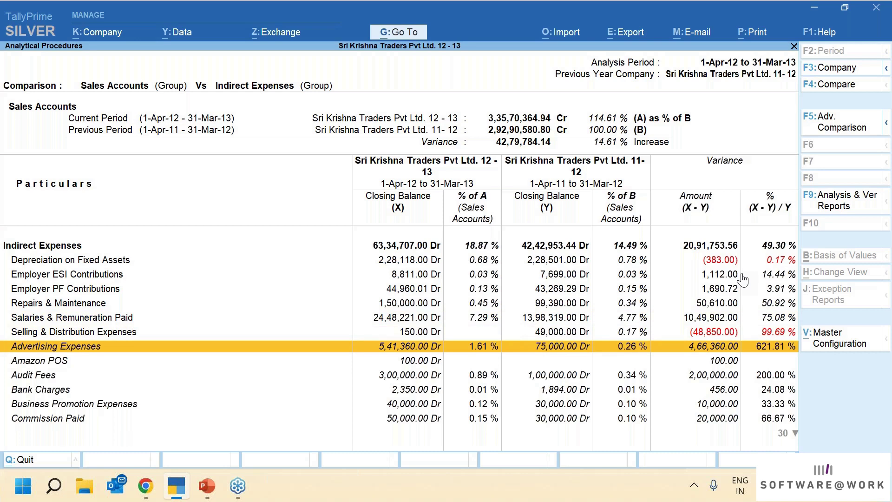
{"action": "key", "text": "Up"}
{"action": "key", "text": "Up"}
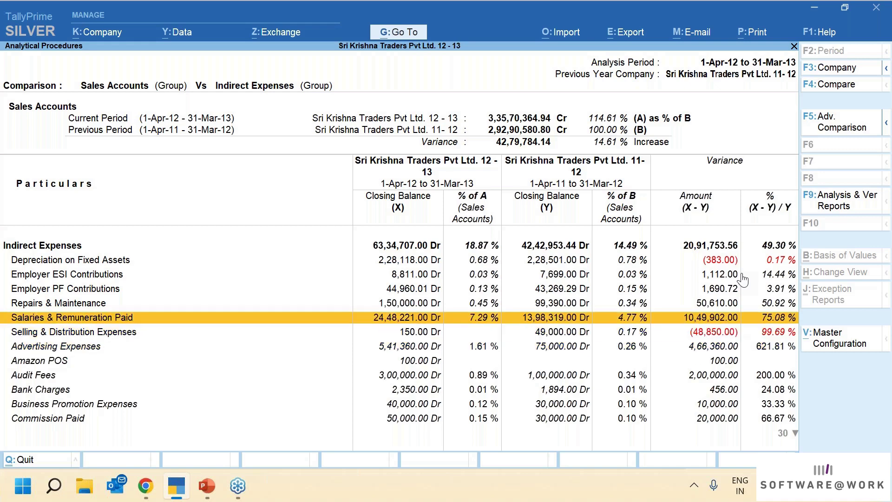
{"action": "key", "text": "Down"}
{"action": "key", "text": "Down"}
{"action": "key", "text": "Up"}
{"action": "key", "text": "Up"}
{"action": "key", "text": "Down"}
{"action": "key", "text": "Down"}
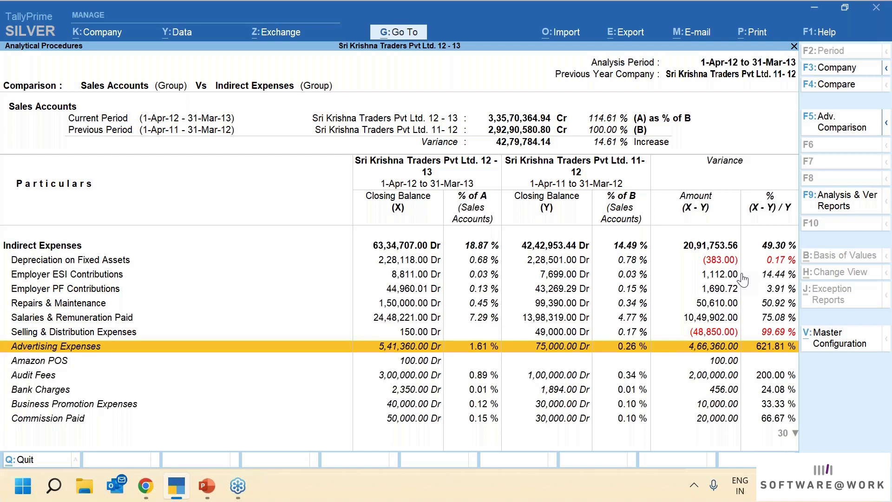
{"action": "key", "text": "Down"}
{"action": "key", "text": "Down"}
{"action": "key", "text": "Down"}
{"action": "key", "text": "Down"}
{"action": "key", "text": "Down"}
{"action": "key", "text": "Down"}
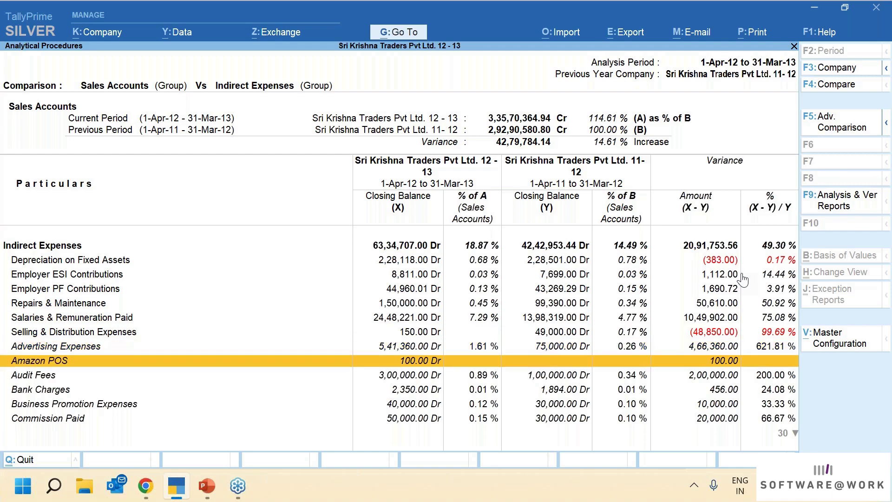
{"action": "key", "text": "Down"}
{"action": "key", "text": "Down"}
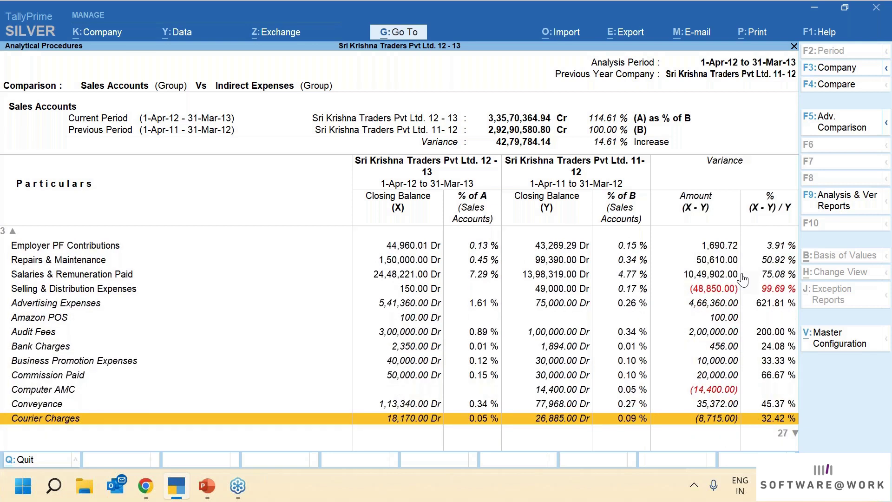
{"action": "key", "text": "Up"}
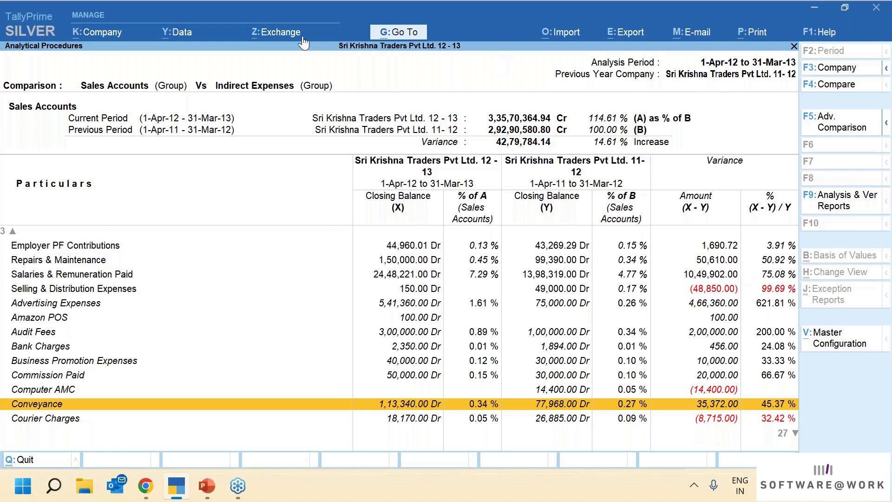
- Open the Data Analysis Reports screen by searching 'Ana' with Alt+G
{"action": "key", "text": "alt+g"}
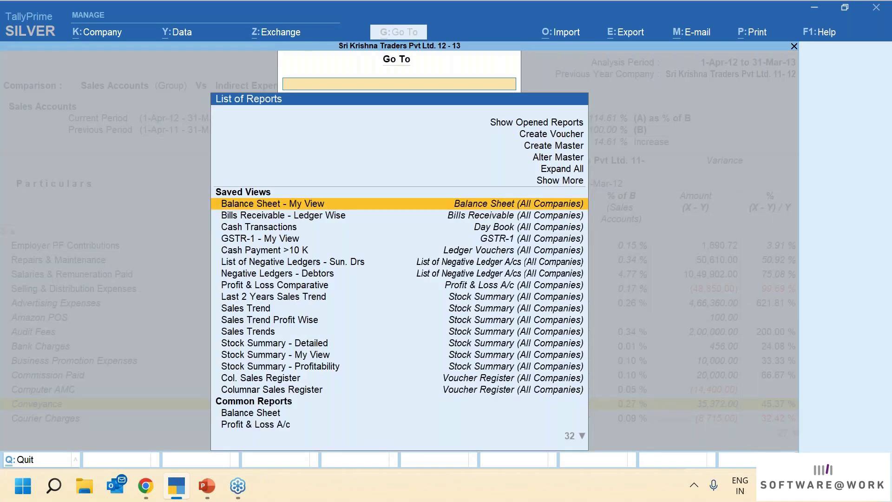
{"action": "type", "text": "Ana"}
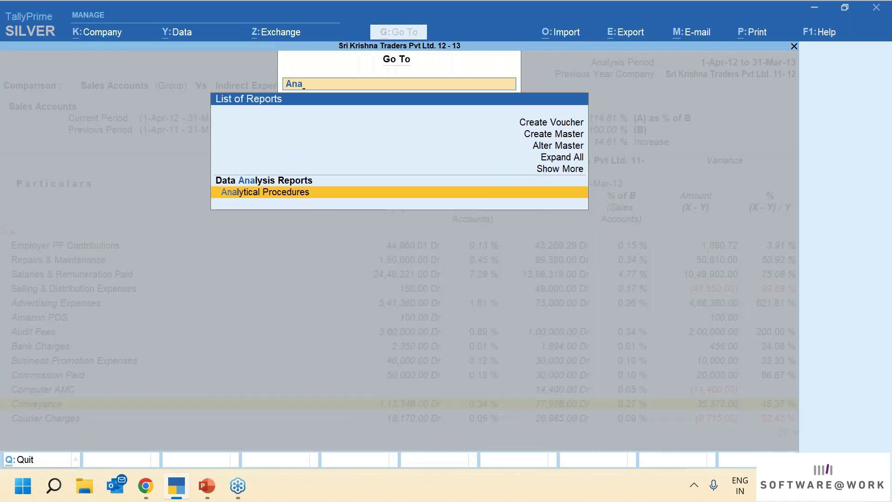
{"action": "key", "text": "Up"}
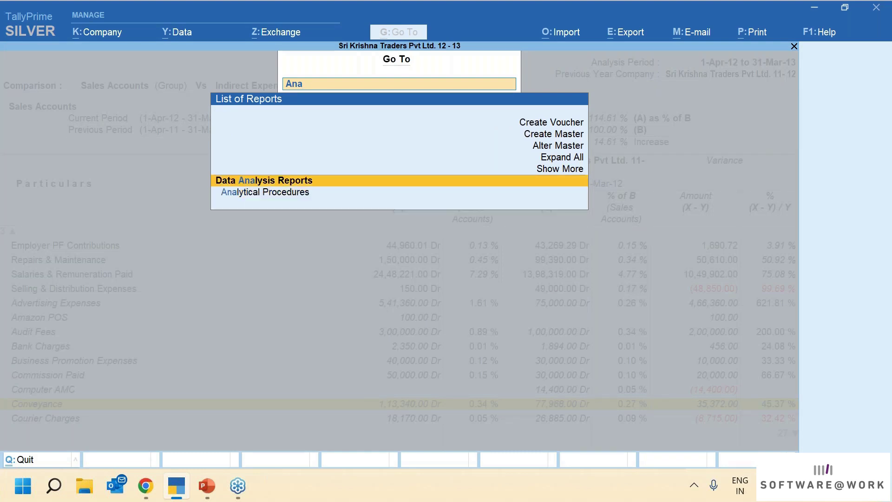
{"action": "key", "text": "Return"}
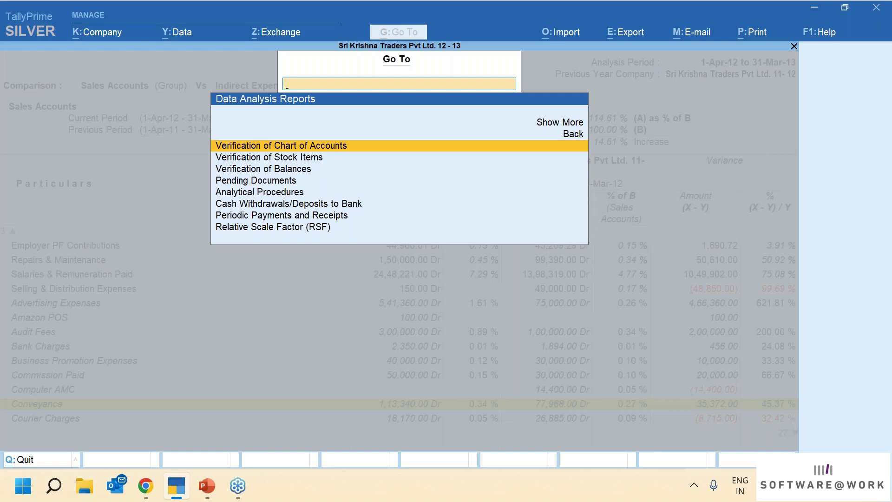
{"action": "key", "text": "Escape"}
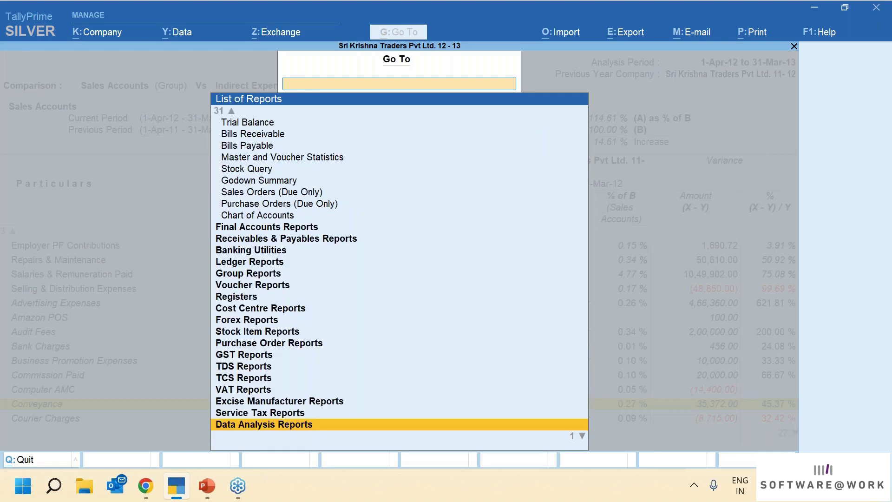
{"action": "key", "text": "Return"}
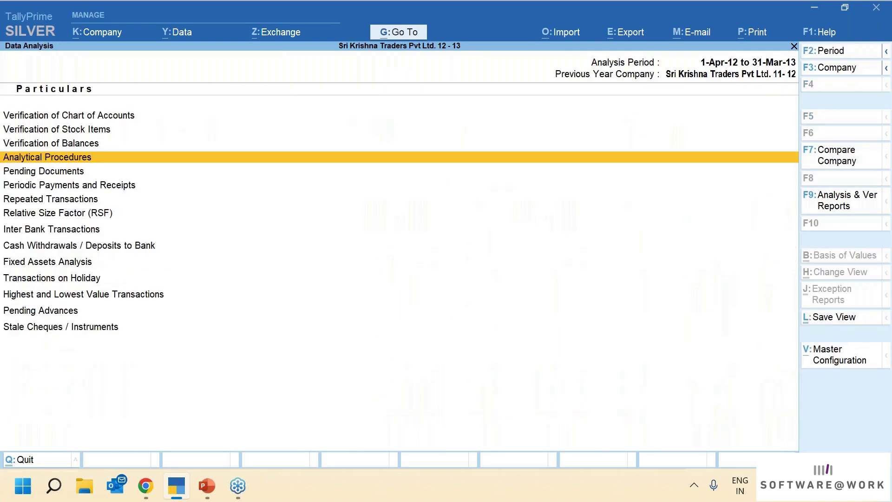
- Open the Relative Size Factor (RSF) report for 1-Apr-12 to 31-Mar-13
{"action": "key", "text": "Down"}
{"action": "key", "text": "Down"}
{"action": "key", "text": "Down"}
{"action": "key", "text": "Down"}
{"action": "key", "text": "Down"}
{"action": "key", "text": "Down"}
{"action": "key", "text": "Down"}
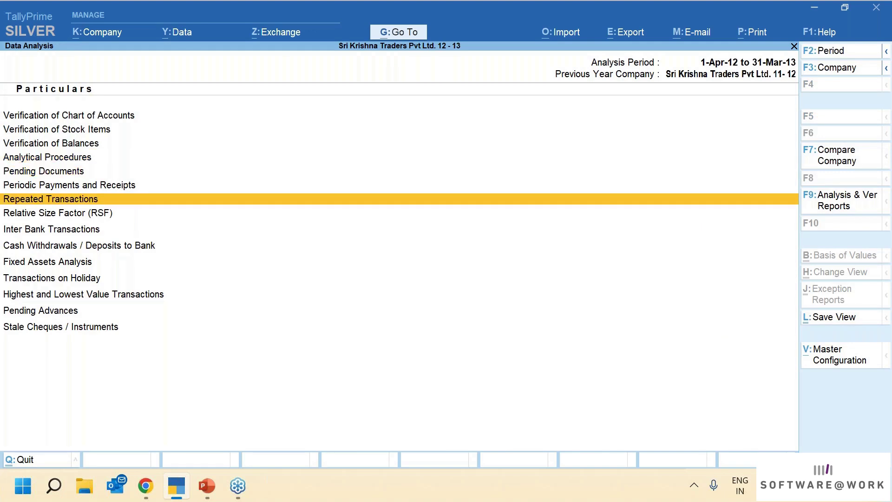
{"action": "key", "text": "Up"}
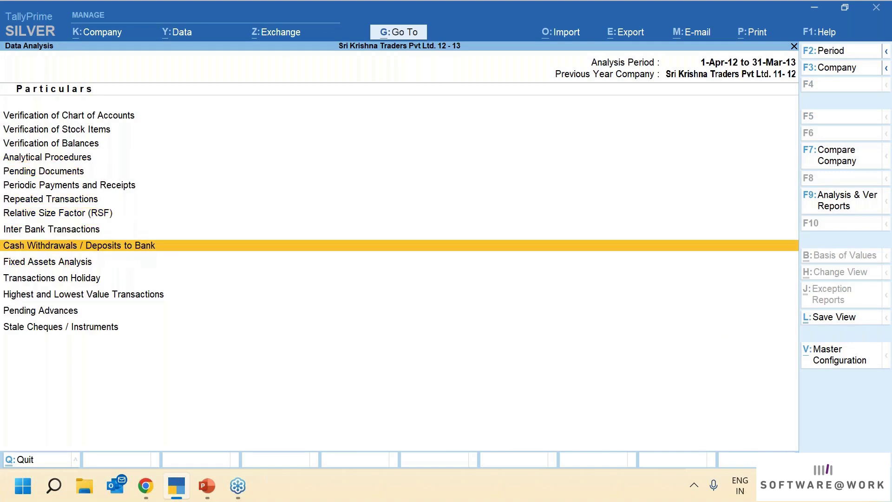
{"action": "key", "text": "Up"}
{"action": "key", "text": "Up"}
{"action": "key", "text": "Up"}
{"action": "key", "text": "Up"}
{"action": "key", "text": "Up"}
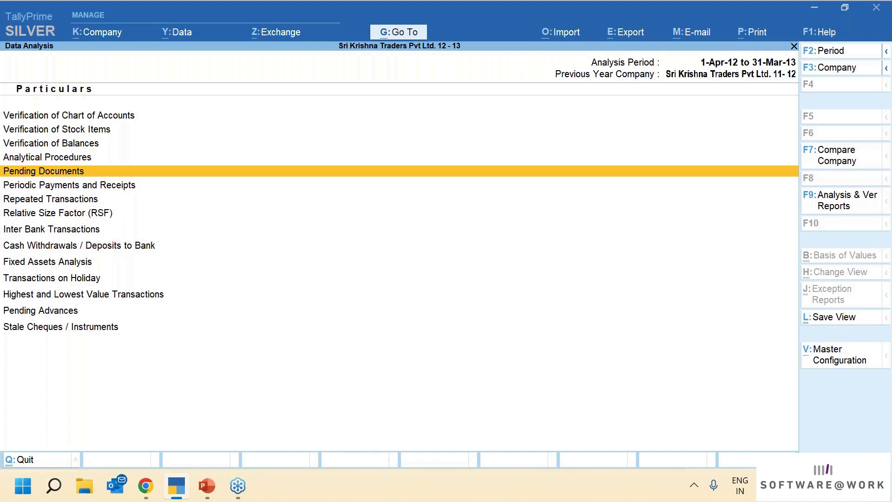
{"action": "key", "text": "Down"}
{"action": "key", "text": "Down"}
{"action": "key", "text": "Down"}
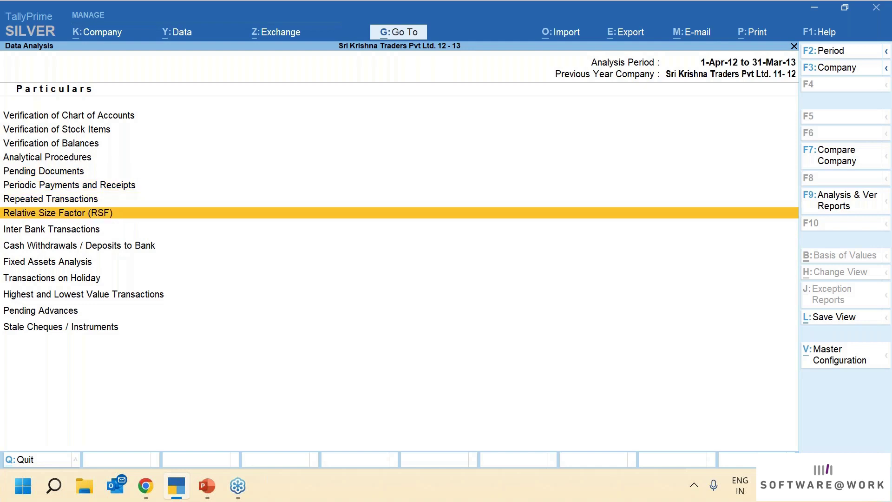
{"action": "key", "text": "Return"}
- Drill into Electricity Charges (Office) vouchers, RSF 75,000.00 / 5,600.00 = 13.39
{"action": "key", "text": "Down"}
{"action": "key", "text": "Down"}
{"action": "key", "text": "Down"}
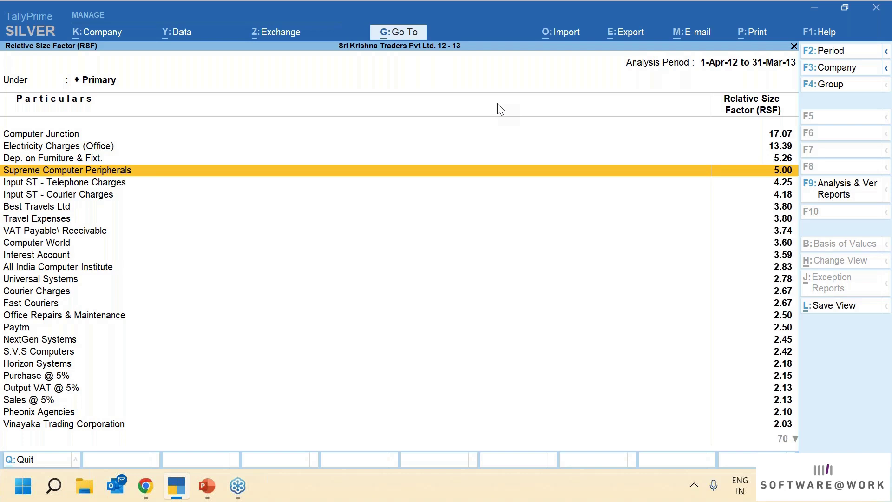
{"action": "key", "text": "Up"}
{"action": "key", "text": "Up"}
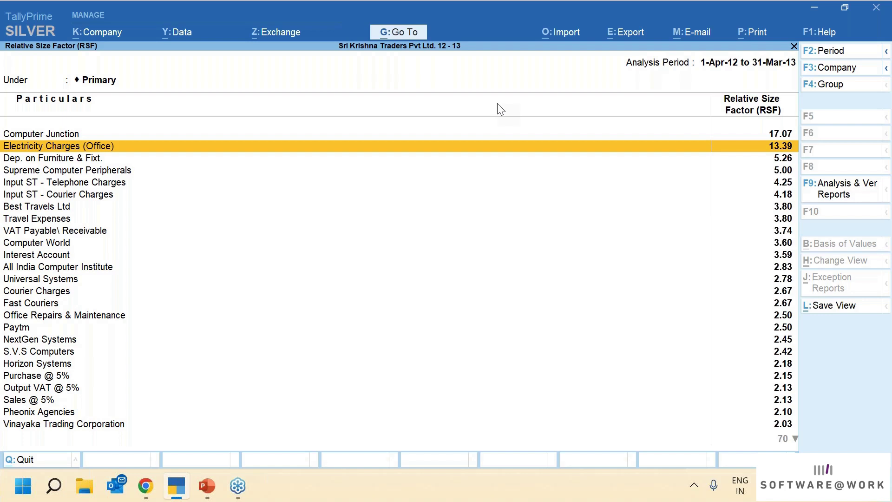
{"action": "key", "text": "Down"}
{"action": "key", "text": "Down"}
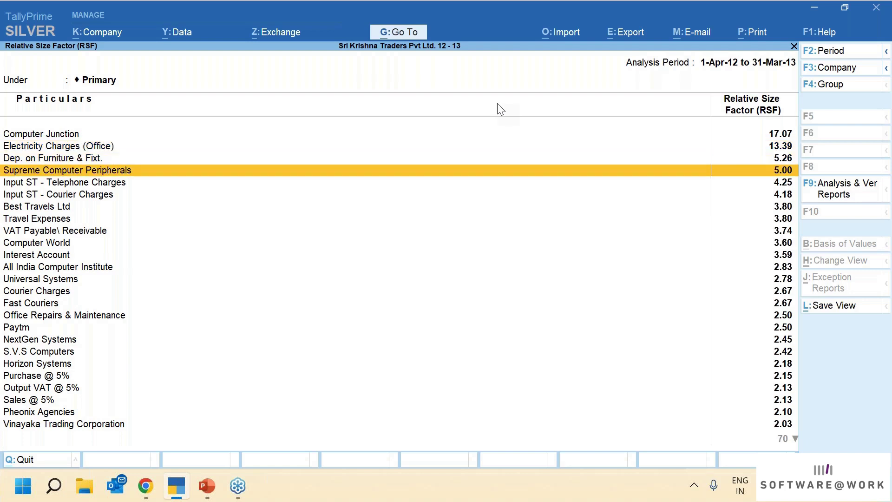
{"action": "key", "text": "Up"}
{"action": "key", "text": "Up"}
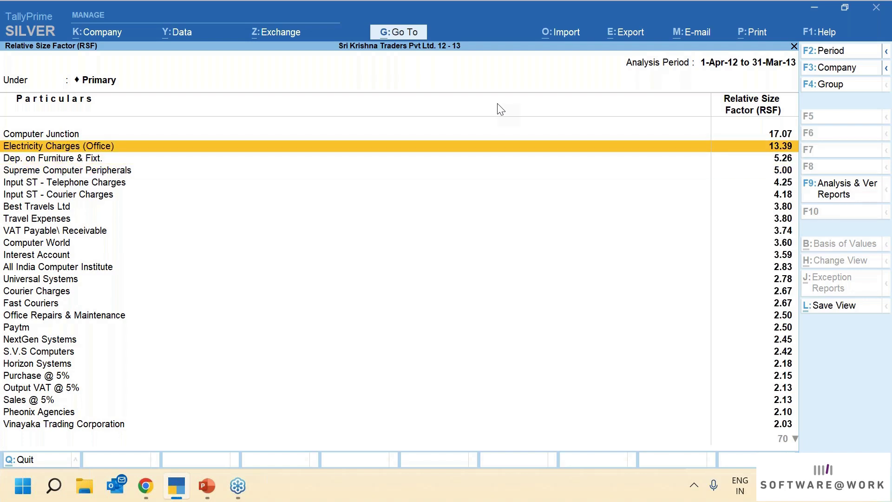
{"action": "key", "text": "Down"}
{"action": "key", "text": "Down"}
{"action": "key", "text": "Down"}
{"action": "key", "text": "Up"}
{"action": "key", "text": "Up"}
{"action": "key", "text": "Up"}
{"action": "key", "text": "Return"}
- Open the 2-Feb-13 Canara Bank payment voucher 450 for 75,000.00 in alteration mode
{"action": "key", "text": "Down"}
{"action": "key", "text": "Up"}
{"action": "key", "text": "Up"}
{"action": "key", "text": "Down"}
{"action": "key", "text": "Down"}
{"action": "key", "text": "Up"}
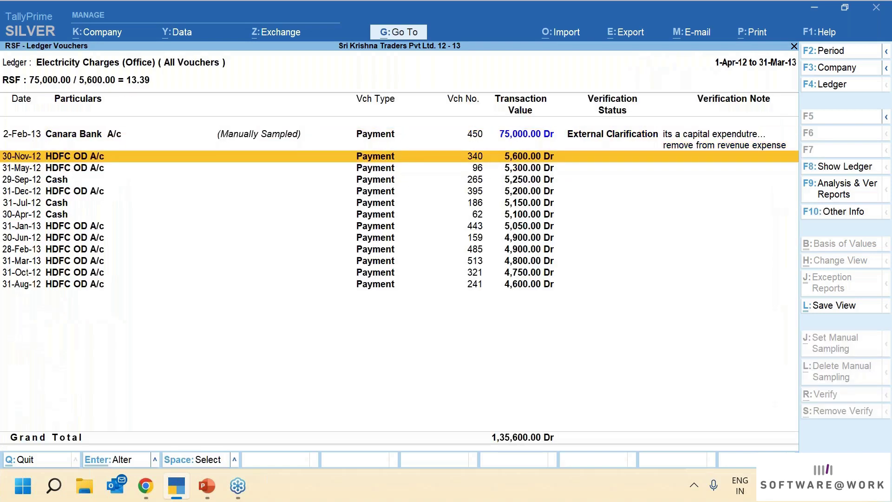
{"action": "key", "text": "Down"}
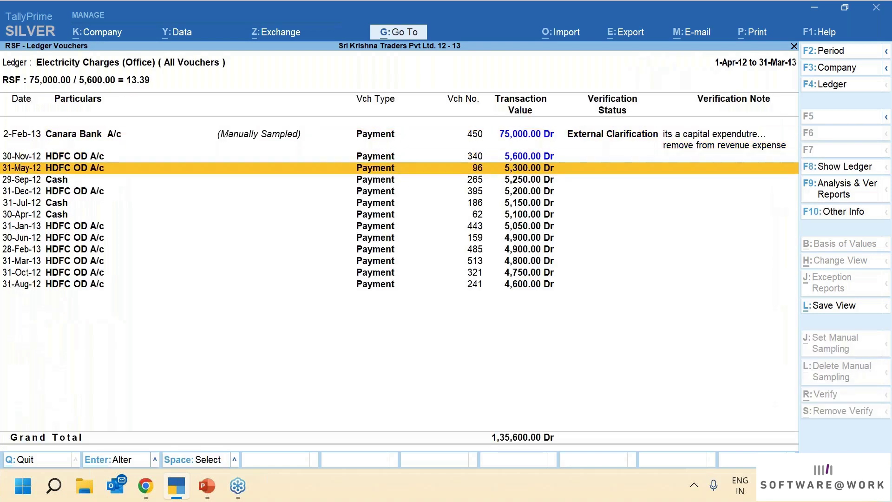
{"action": "key", "text": "Down"}
{"action": "key", "text": "Down"}
{"action": "key", "text": "Down"}
{"action": "key", "text": "Down"}
{"action": "key", "text": "Down"}
{"action": "key", "text": "Down"}
{"action": "key", "text": "Down"}
{"action": "key", "text": "Down"}
{"action": "key", "text": "Down"}
{"action": "key", "text": "Down"}
{"action": "key", "text": "Up"}
{"action": "key", "text": "Up"}
{"action": "key", "text": "Up"}
{"action": "key", "text": "Up"}
{"action": "key", "text": "Up"}
{"action": "key", "text": "Up"}
{"action": "key", "text": "Up"}
{"action": "key", "text": "Up"}
{"action": "key", "text": "Up"}
{"action": "key", "text": "Up"}
{"action": "key", "text": "Up"}
{"action": "key", "text": "Up"}
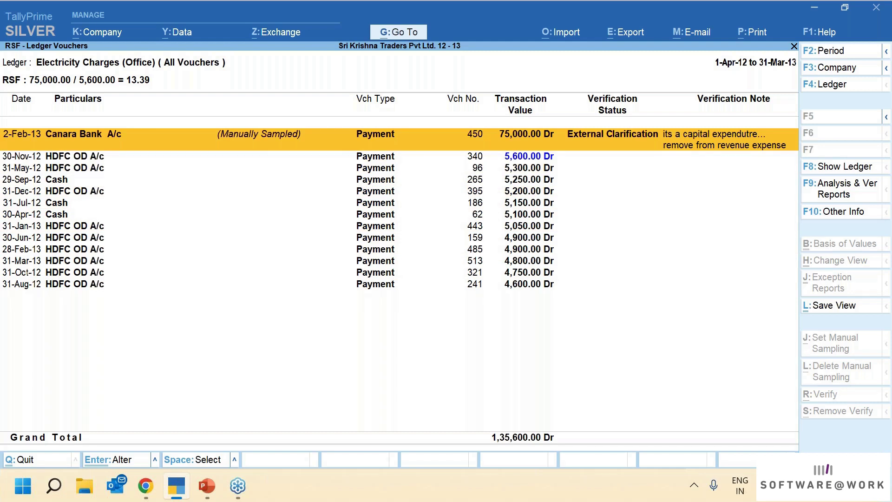
{"action": "key", "text": "Return"}
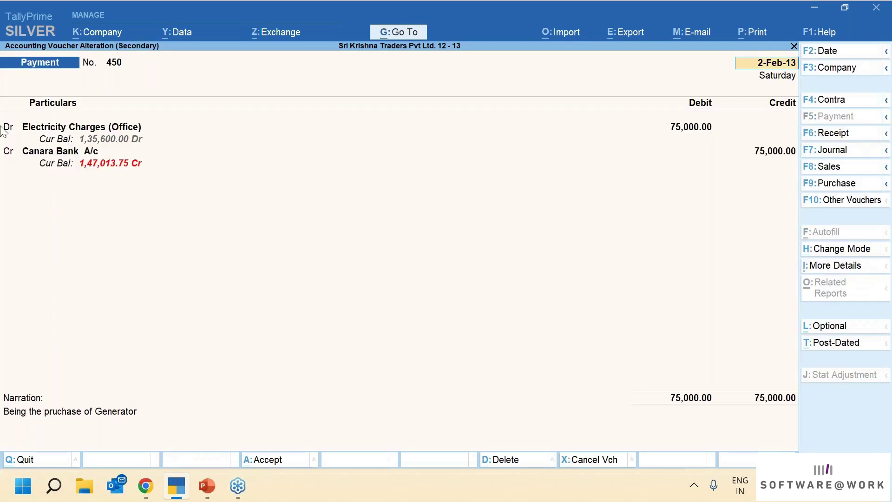
- Clear voucher 450's narration, quit without saving, and return to the RSF report
{"action": "left_click", "coordinate": [53, 415]}
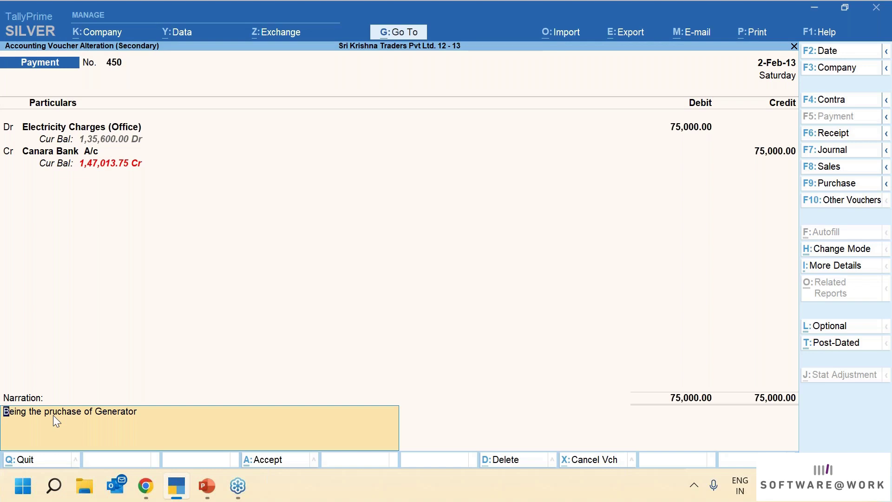
{"action": "key", "text": "BackSpace"}
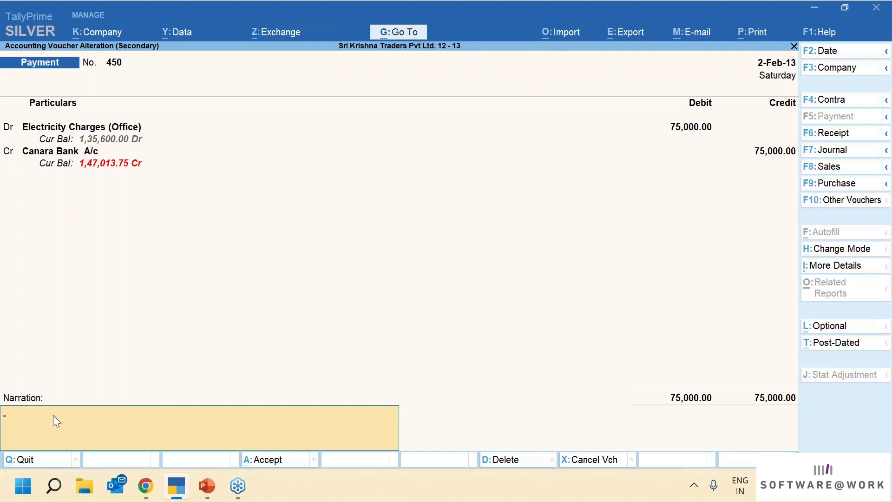
{"action": "key", "text": "Escape"}
{"action": "key", "text": "y"}
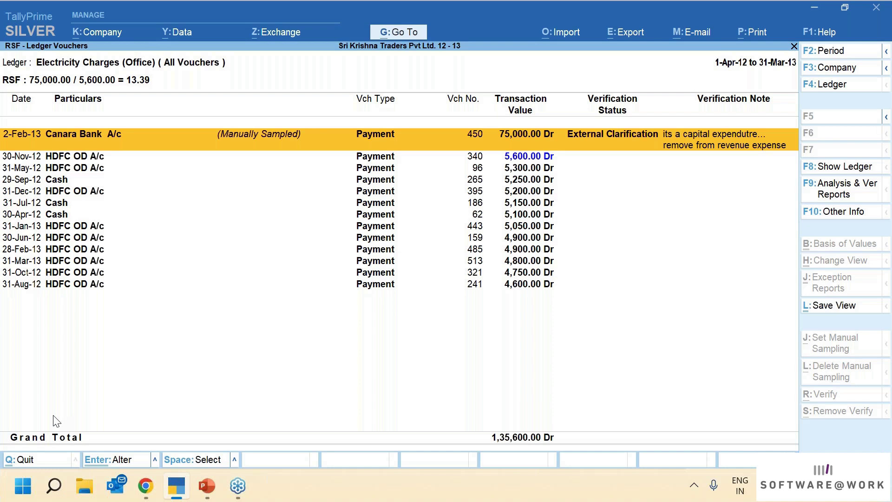
{"action": "key", "text": "Escape"}
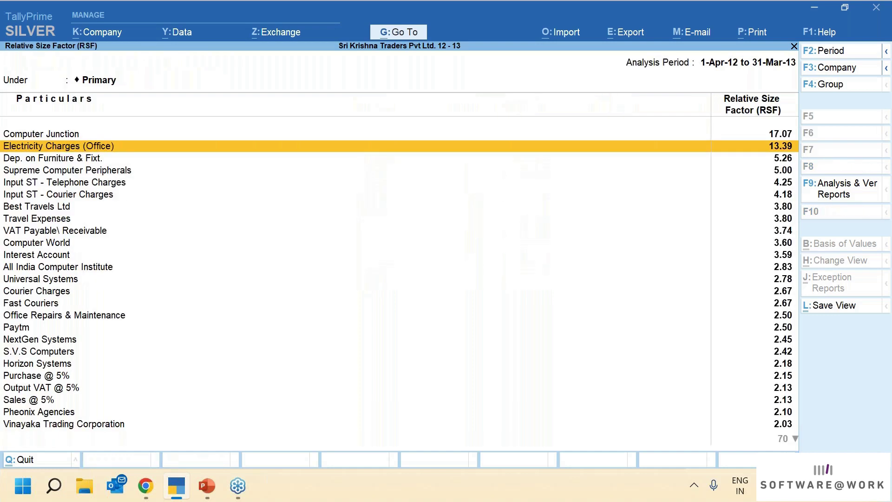
{"action": "key", "text": "Down"}
{"action": "key", "text": "Down"}
{"action": "key", "text": "Down"}
{"action": "key", "text": "Down"}
{"action": "key", "text": "Down"}
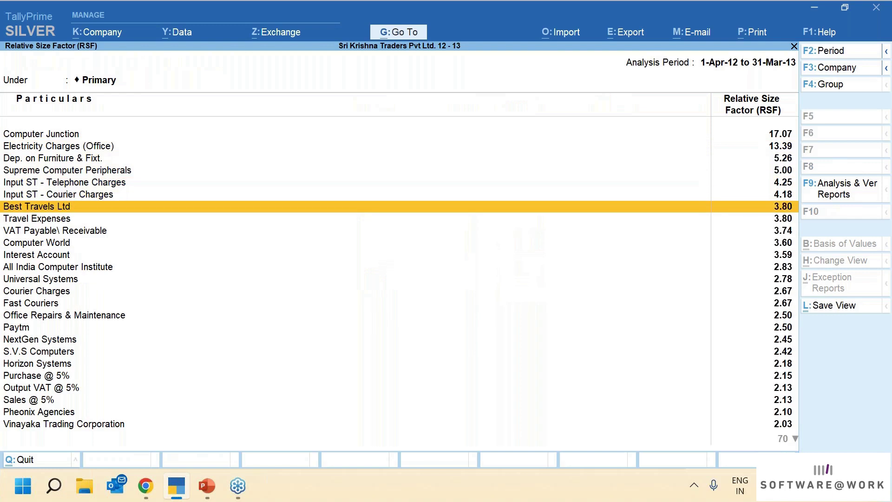
- Step through the Supreme Computer Peripherals vouchers of 9-Jul-12, 6-Aug-12 and 9-Aug-12, then return to Data Analysis
{"action": "key", "text": "Up"}
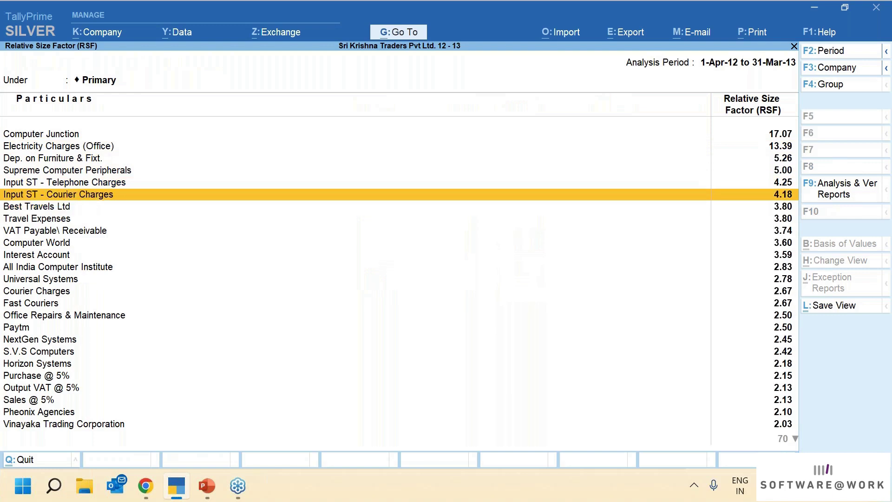
{"action": "key", "text": "Up"}
{"action": "key", "text": "Up"}
{"action": "key", "text": "Return"}
{"action": "key", "text": "Down"}
{"action": "key", "text": "Up"}
{"action": "key", "text": "Down"}
{"action": "key", "text": "Down"}
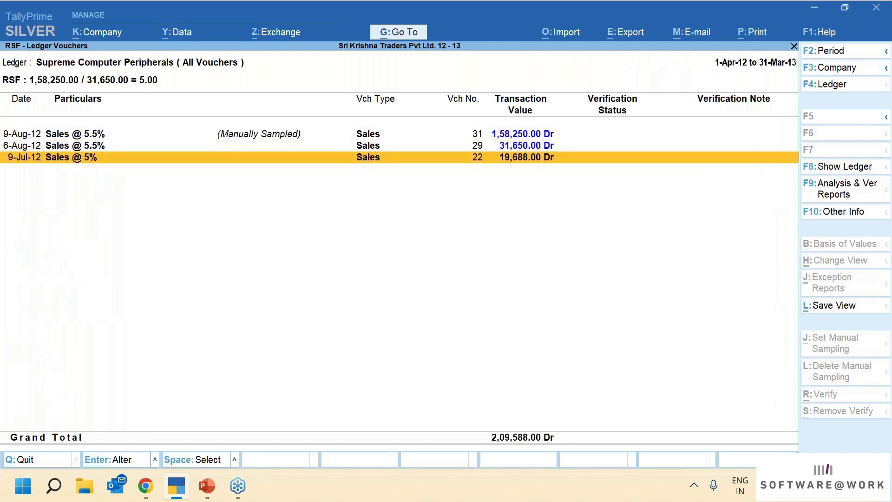
{"action": "key", "text": "Up"}
{"action": "key", "text": "Down"}
{"action": "key", "text": "Up"}
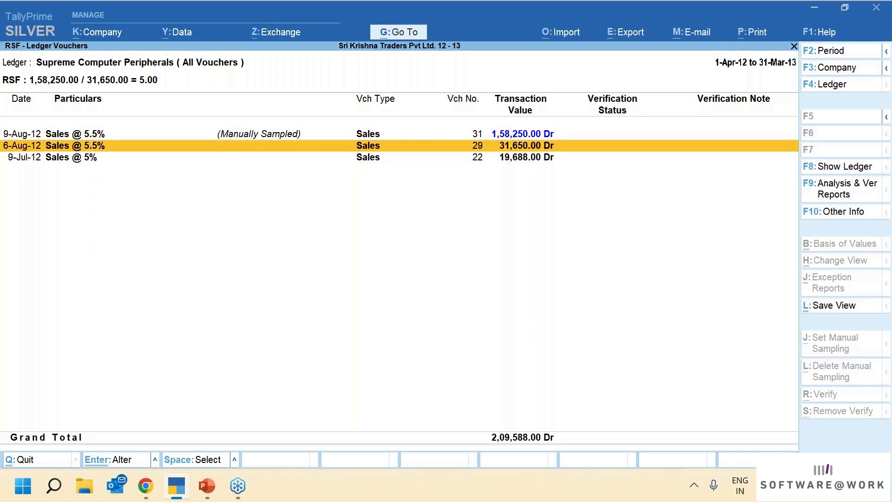
{"action": "key", "text": "Up"}
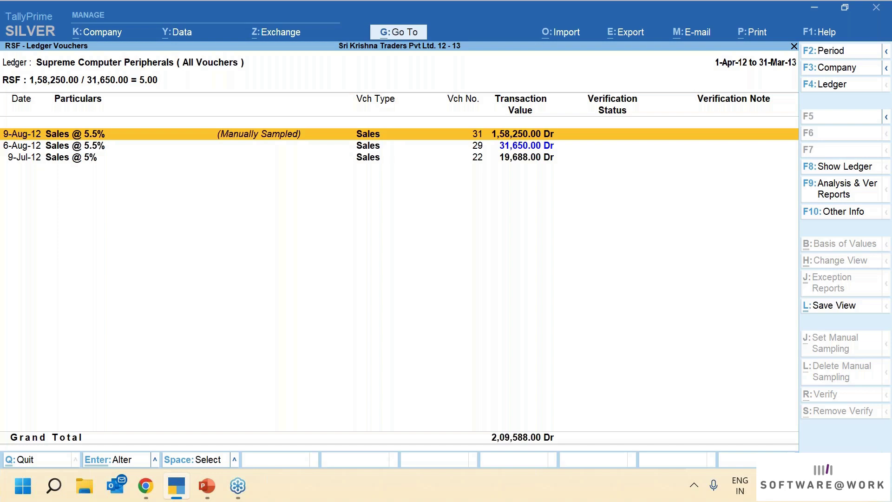
{"action": "key", "text": "Escape"}
{"action": "key", "text": "Escape"}
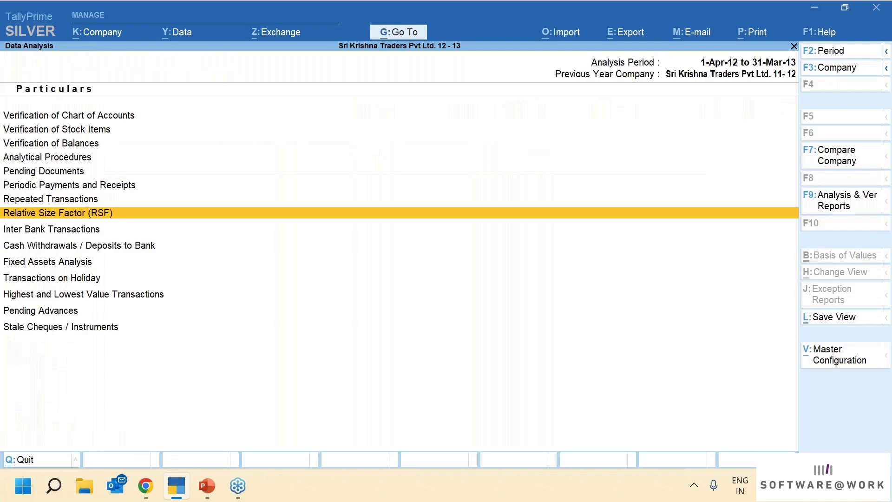
- Open the Pending Advances report and close it again
{"action": "key", "text": "Down"}
{"action": "key", "text": "Down"}
{"action": "key", "text": "Down"}
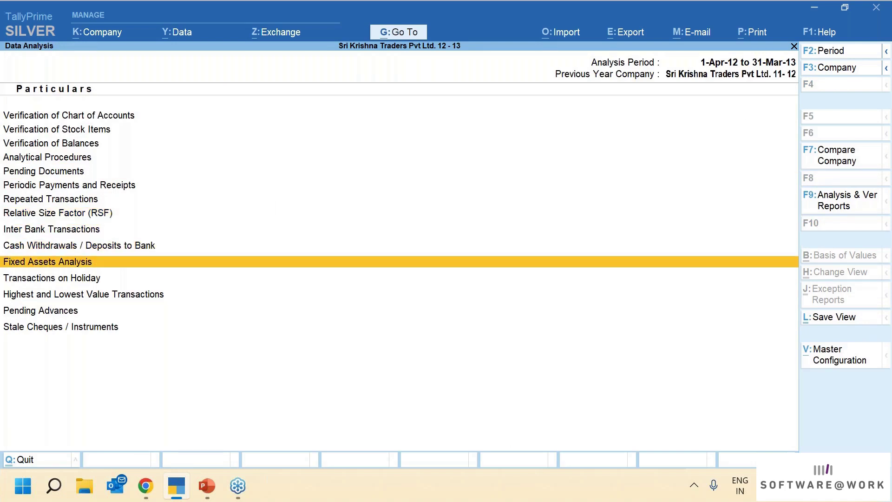
{"action": "key", "text": "Down"}
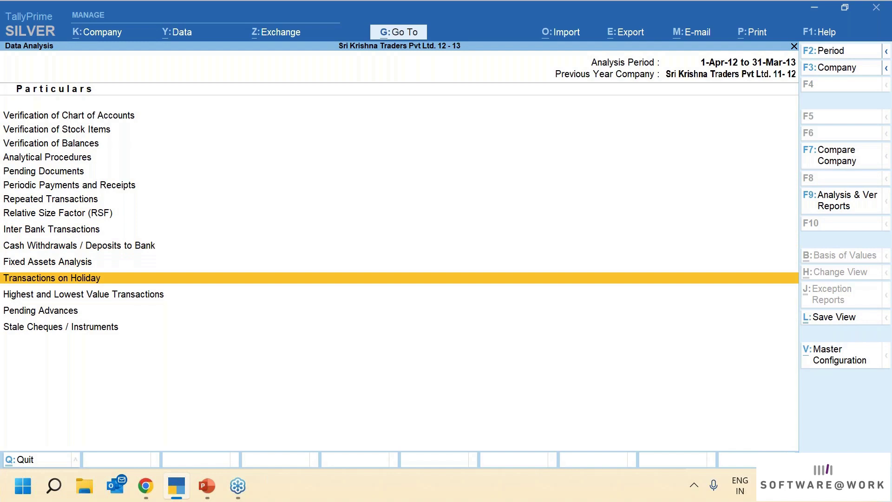
{"action": "key", "text": "Down"}
{"action": "key", "text": "Down"}
{"action": "key", "text": "Down"}
{"action": "key", "text": "Up"}
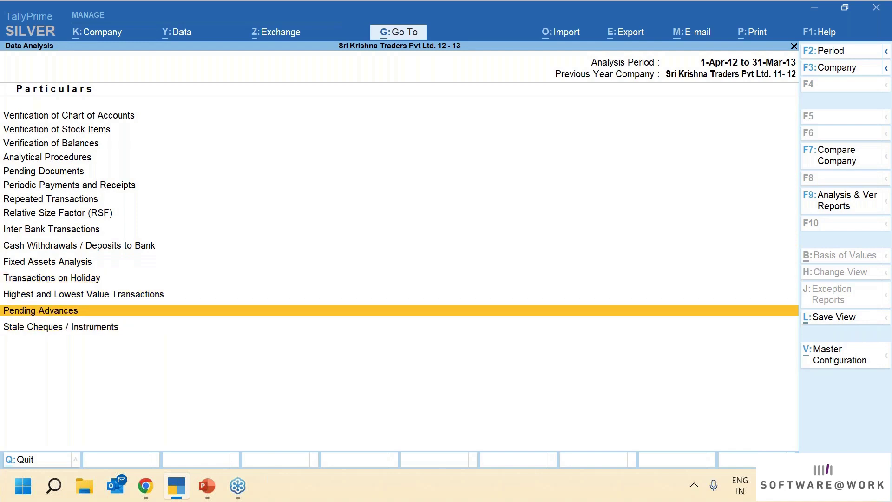
{"action": "key", "text": "Up"}
{"action": "key", "text": "Up"}
{"action": "key", "text": "Up"}
{"action": "key", "text": "Up"}
{"action": "key", "text": "Down"}
{"action": "key", "text": "Down"}
{"action": "key", "text": "Down"}
{"action": "key", "text": "Down"}
{"action": "key", "text": "Return"}
{"action": "key", "text": "Escape"}
- Review Pending Documents: 21 receivables at 34,06,841.80 Dr and 38 payables at 38,99,146.34 Cr
{"action": "key", "text": "Up"}
{"action": "key", "text": "Up"}
{"action": "key", "text": "Up"}
{"action": "key", "text": "Up"}
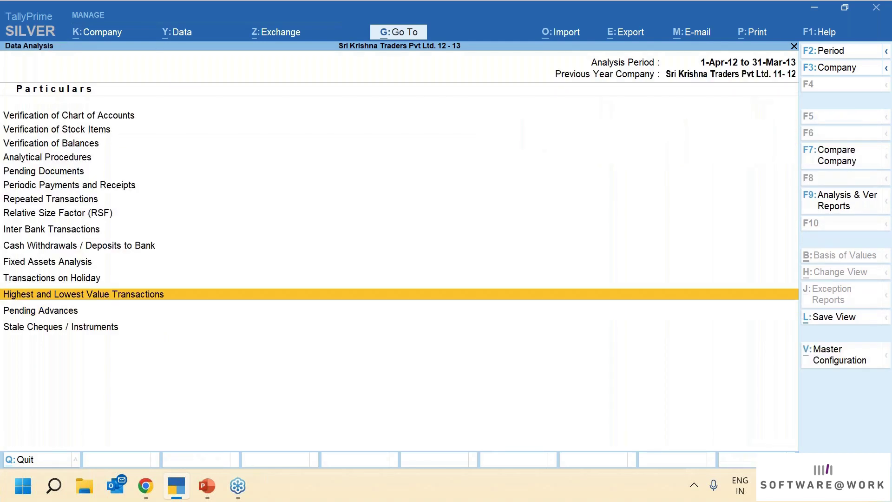
{"action": "key", "text": "Up"}
{"action": "key", "text": "Up"}
{"action": "key", "text": "Up"}
{"action": "key", "text": "Up"}
{"action": "key", "text": "Up"}
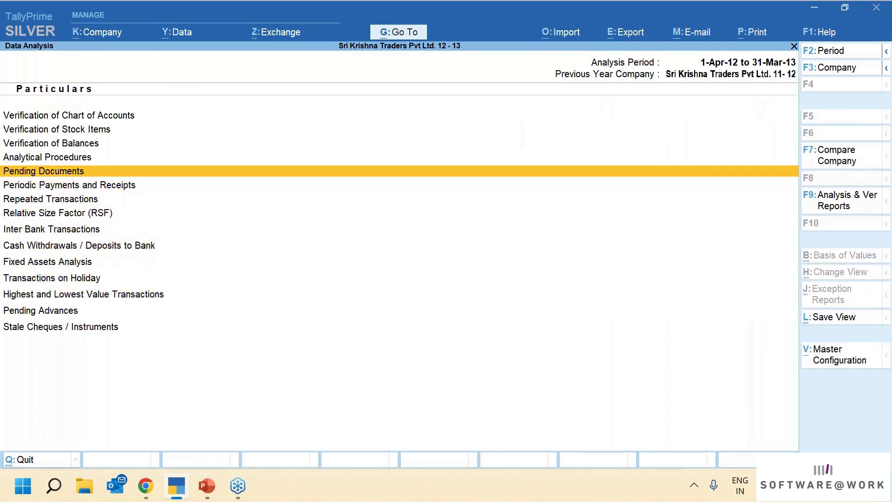
{"action": "key", "text": "Return"}
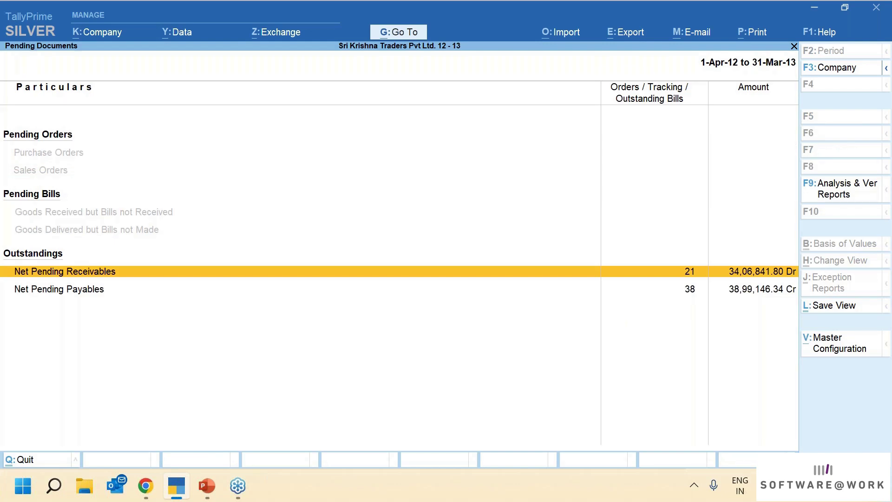
{"action": "key", "text": "Down"}
{"action": "key", "text": "Up"}
{"action": "key", "text": "Escape"}
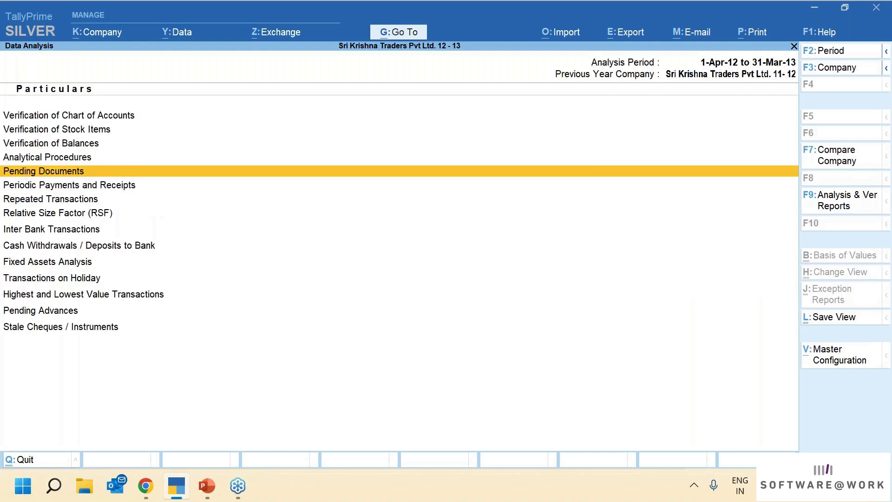
- Open Voucher Verification (205 of 997 sampled, 80 verified) and bring up Master Configuration
{"action": "key", "text": "Escape"}
{"action": "key", "text": "Down"}
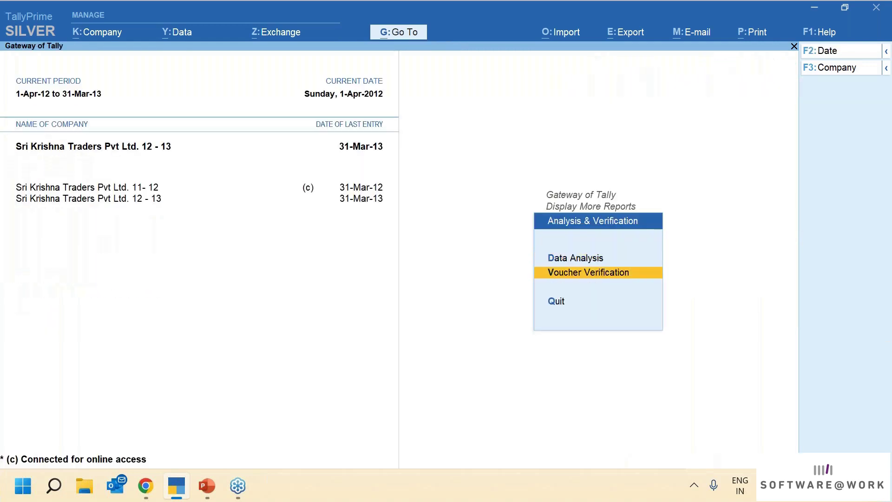
{"action": "key", "text": "Return"}
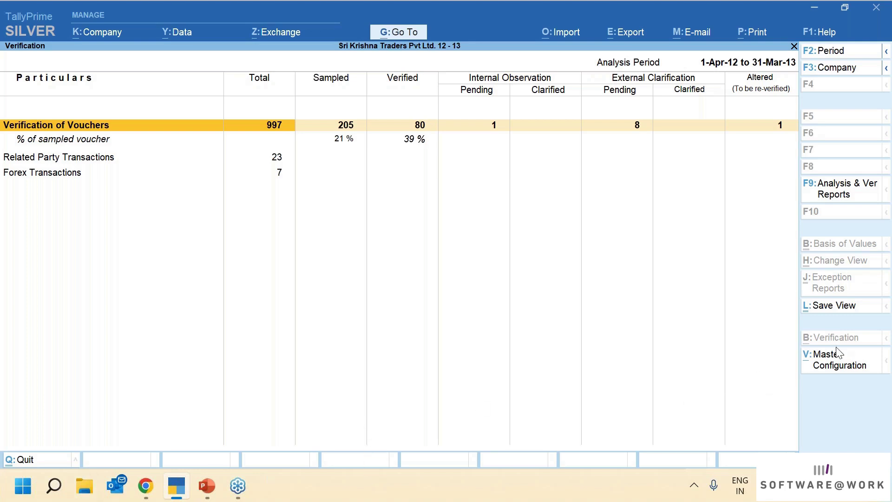
{"action": "left_click", "coordinate": [808, 361]}
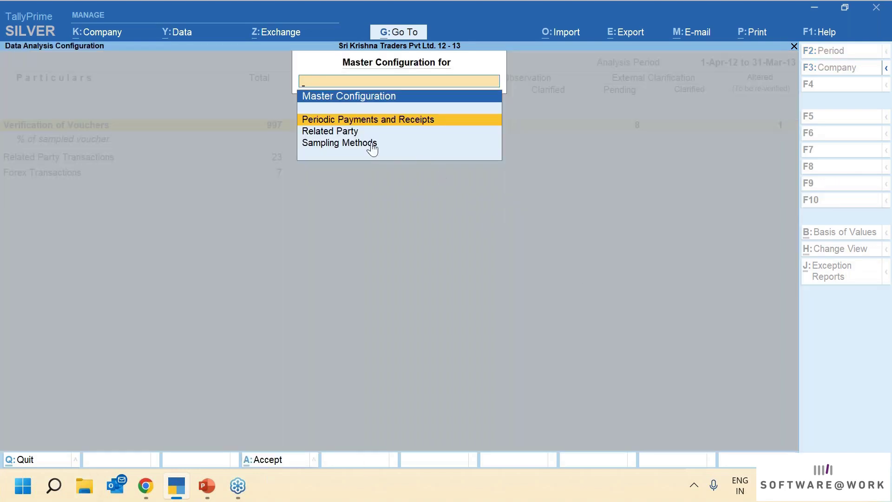
- Open the Sampling Methods configuration for all voucher types
{"action": "left_click", "coordinate": [336, 144]}
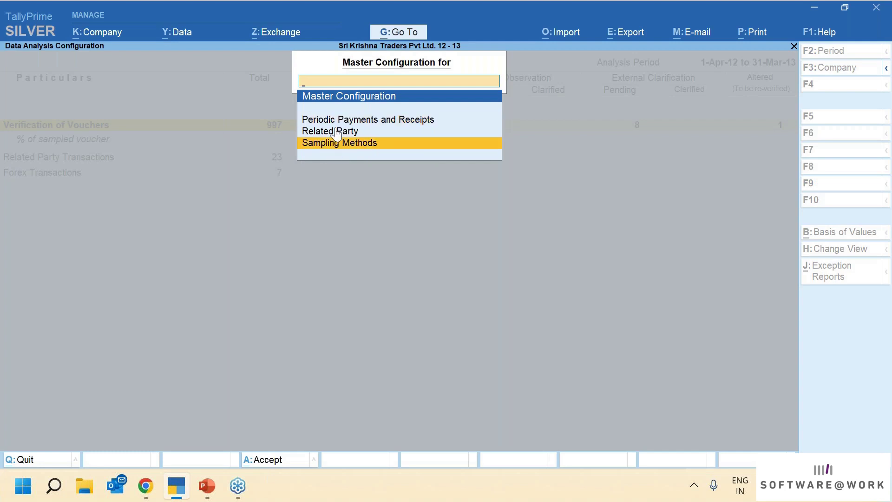
{"action": "key", "text": "Up"}
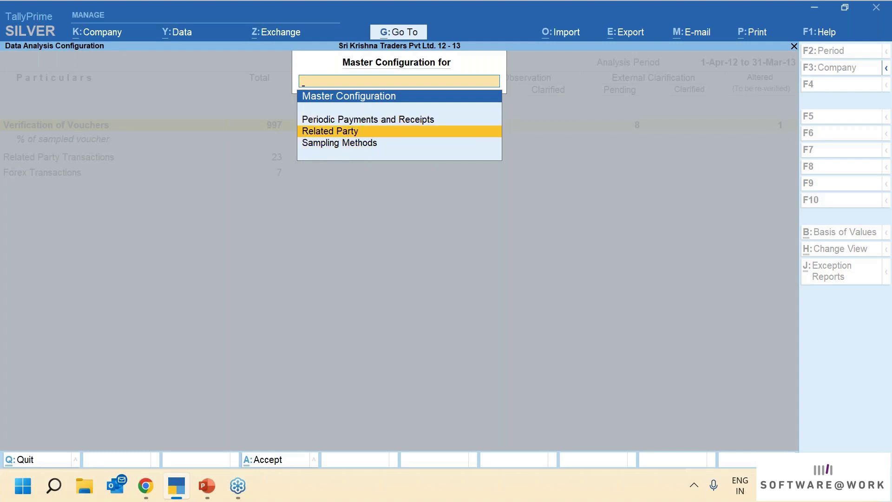
{"action": "key", "text": "Down"}
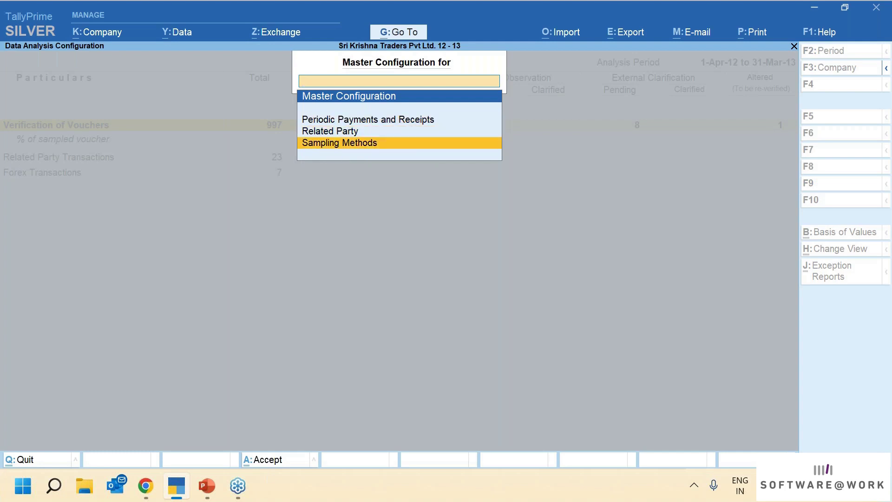
{"action": "key", "text": "Return"}
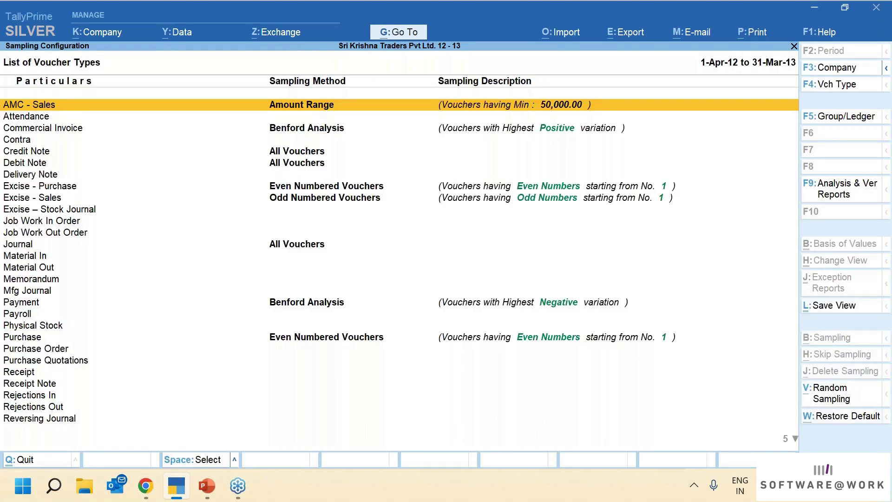
- Review the sampling methods of Receipt, Purchase, Journal, Job Work, Excise and Payment voucher types
{"action": "key", "text": "Down"}
{"action": "key", "text": "Down"}
{"action": "key", "text": "Down"}
{"action": "key", "text": "Down"}
{"action": "key", "text": "Down"}
{"action": "key", "text": "Down"}
{"action": "key", "text": "Down"}
{"action": "key", "text": "Down"}
{"action": "key", "text": "Down"}
{"action": "key", "text": "Down"}
{"action": "key", "text": "Down"}
{"action": "key", "text": "Down"}
{"action": "key", "text": "Down"}
{"action": "key", "text": "Down"}
{"action": "key", "text": "Down"}
{"action": "key", "text": "Down"}
{"action": "key", "text": "Down"}
{"action": "key", "text": "Down"}
{"action": "key", "text": "Down"}
{"action": "key", "text": "Down"}
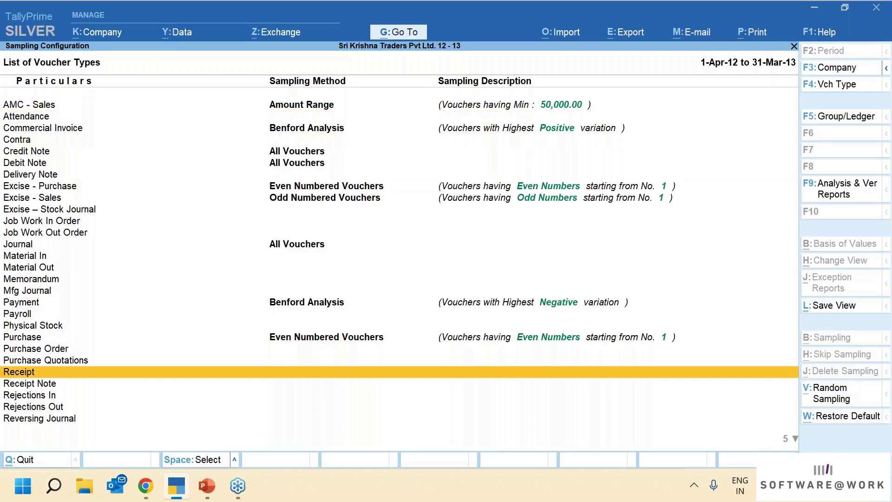
{"action": "key", "text": "Up"}
{"action": "key", "text": "Up"}
{"action": "key", "text": "Up"}
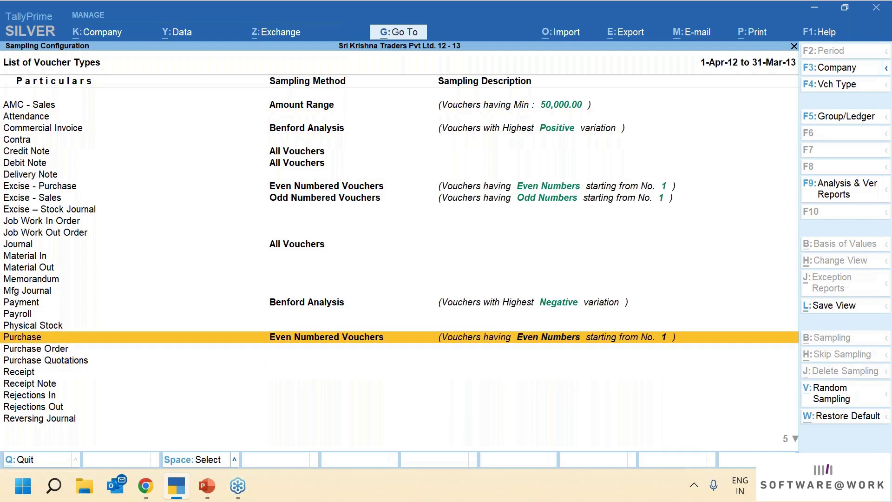
{"action": "key", "text": "Up"}
{"action": "key", "text": "Up"}
{"action": "key", "text": "Up"}
{"action": "key", "text": "Up"}
{"action": "key", "text": "Up"}
{"action": "key", "text": "Up"}
{"action": "key", "text": "Up"}
{"action": "key", "text": "Up"}
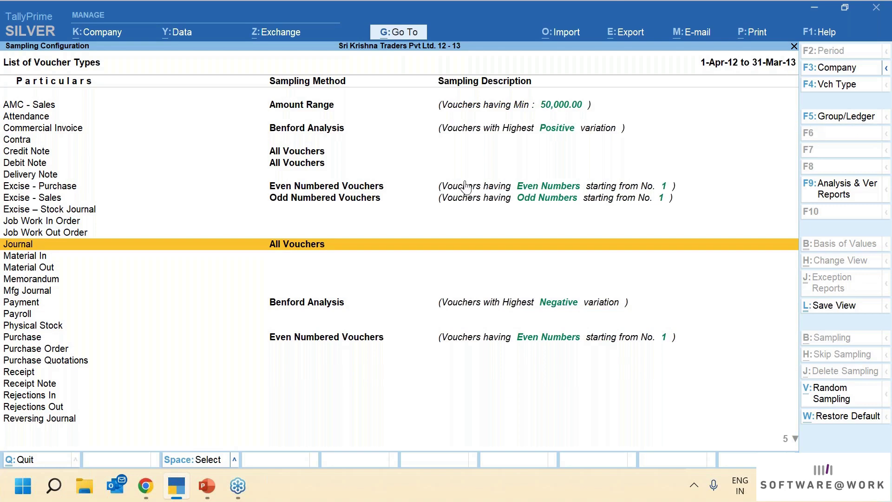
{"action": "key", "text": "Up"}
{"action": "key", "text": "Up"}
{"action": "key", "text": "Down"}
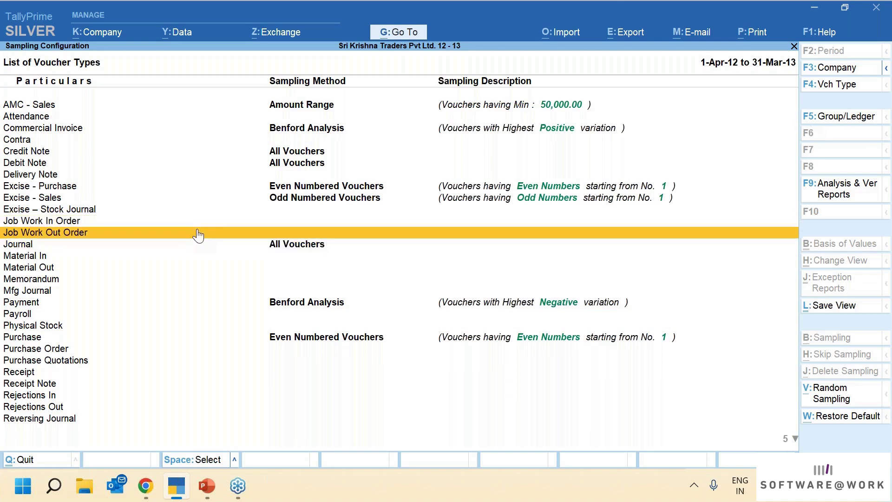
{"action": "key", "text": "Down"}
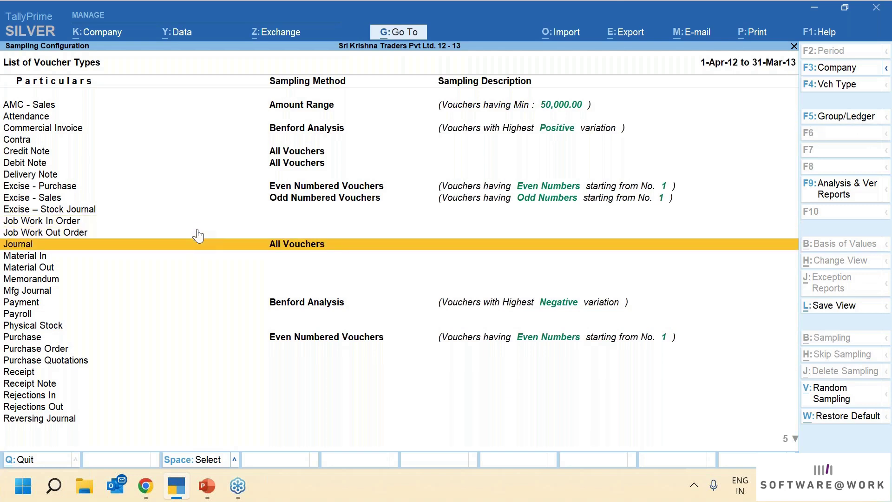
{"action": "key", "text": "Up"}
{"action": "key", "text": "Up"}
{"action": "key", "text": "Up"}
{"action": "key", "text": "Up"}
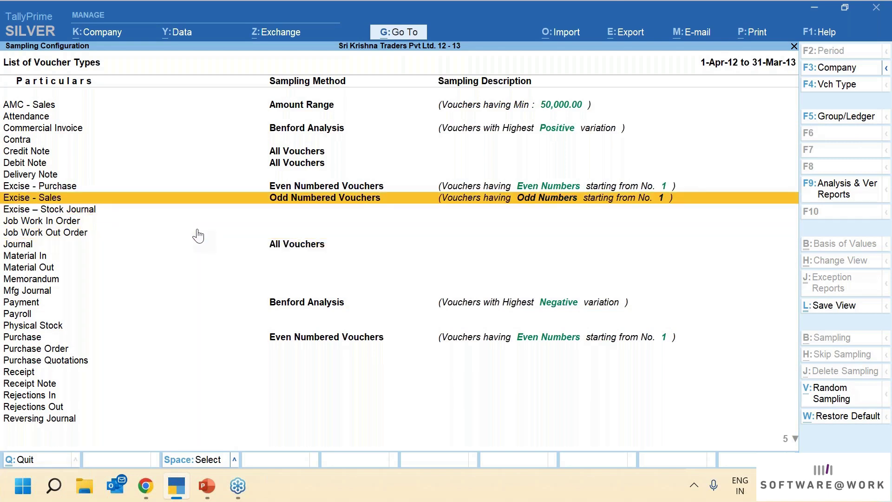
{"action": "key", "text": "Up"}
{"action": "key", "text": "Down"}
{"action": "key", "text": "Down"}
{"action": "key", "text": "Down"}
{"action": "key", "text": "Down"}
{"action": "key", "text": "Down"}
{"action": "key", "text": "Down"}
{"action": "key", "text": "Down"}
{"action": "key", "text": "Down"}
{"action": "key", "text": "Down"}
{"action": "key", "text": "Down"}
{"action": "key", "text": "Down"}
{"action": "key", "text": "Down"}
{"action": "key", "text": "Down"}
{"action": "key", "text": "Down"}
{"action": "key", "text": "Down"}
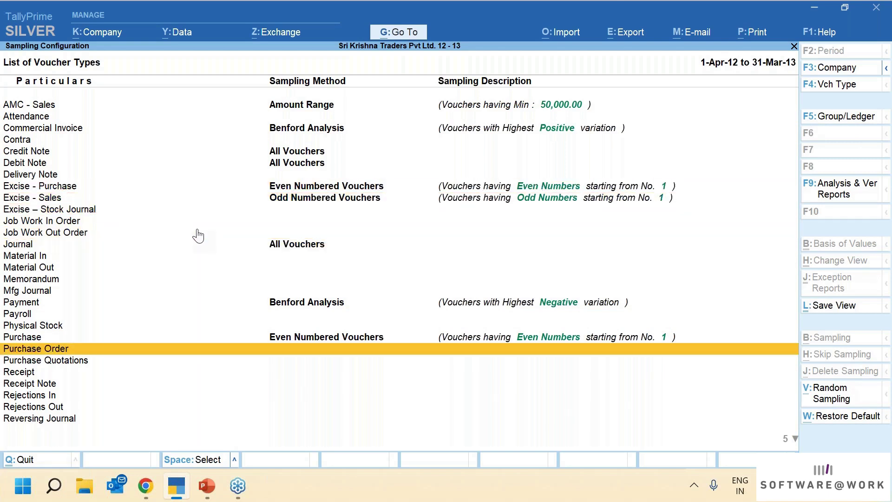
{"action": "key", "text": "Up"}
{"action": "key", "text": "Up"}
{"action": "key", "text": "Up"}
{"action": "key", "text": "Up"}
{"action": "key", "text": "Up"}
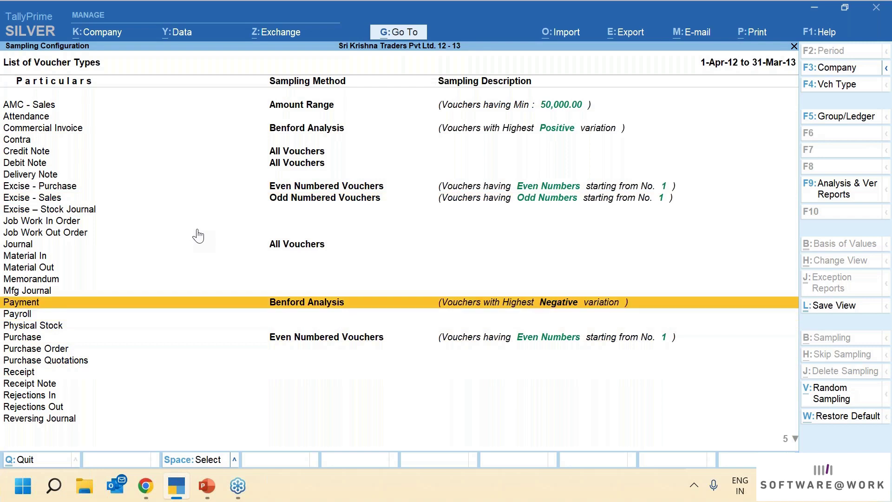
{"action": "key", "text": "Up"}
{"action": "key", "text": "Up"}
{"action": "key", "text": "Up"}
{"action": "key", "text": "Up"}
{"action": "key", "text": "Up"}
{"action": "key", "text": "Up"}
{"action": "key", "text": "Up"}
{"action": "key", "text": "Up"}
{"action": "key", "text": "Up"}
{"action": "key", "text": "Up"}
{"action": "key", "text": "Up"}
{"action": "key", "text": "Up"}
{"action": "key", "text": "Up"}
{"action": "key", "text": "Up"}
{"action": "key", "text": "Up"}
{"action": "key", "text": "Up"}
{"action": "key", "text": "Up"}
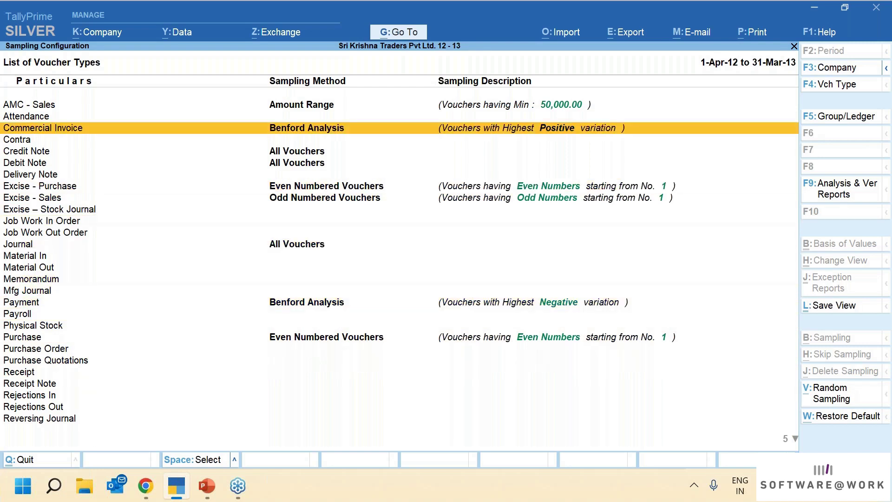
- Try Specific Vouchers as the AMC - Sales sampling method, then back out to Verification
{"action": "key", "text": "Return"}
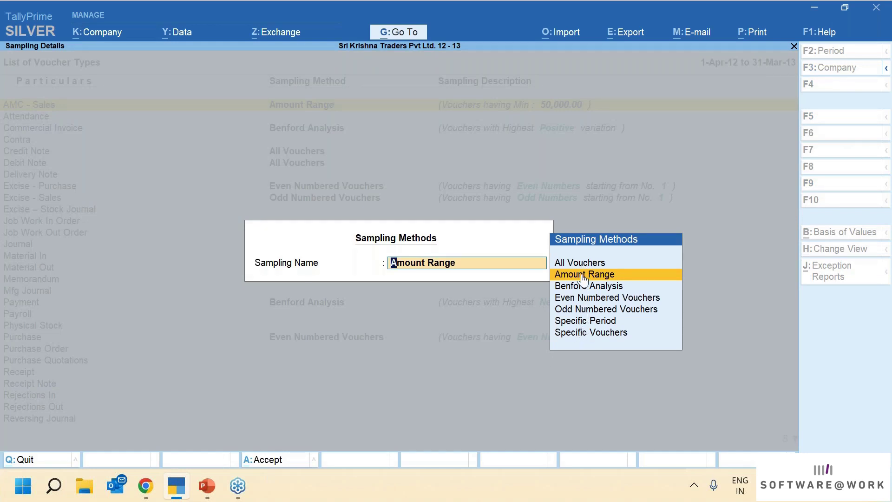
{"action": "left_click", "coordinate": [592, 333]}
{"action": "key", "text": "Return"}
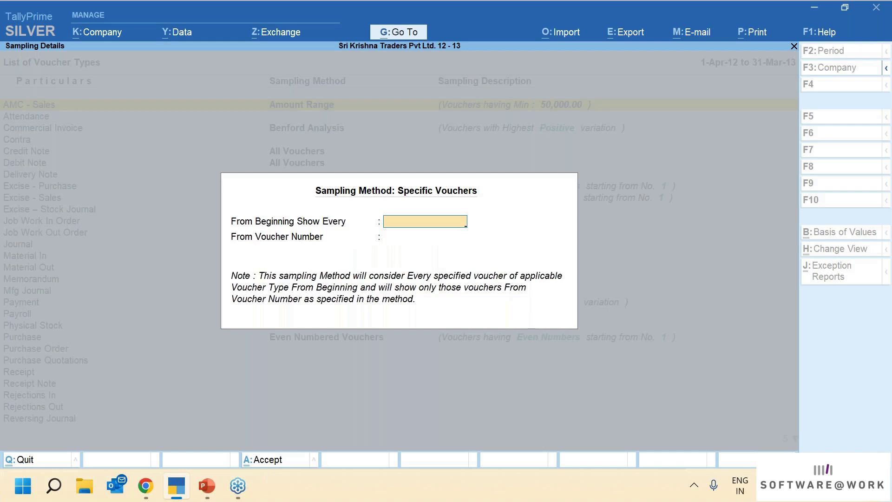
{"action": "key", "text": "Escape"}
{"action": "key", "text": "Escape"}
{"action": "key", "text": "Escape"}
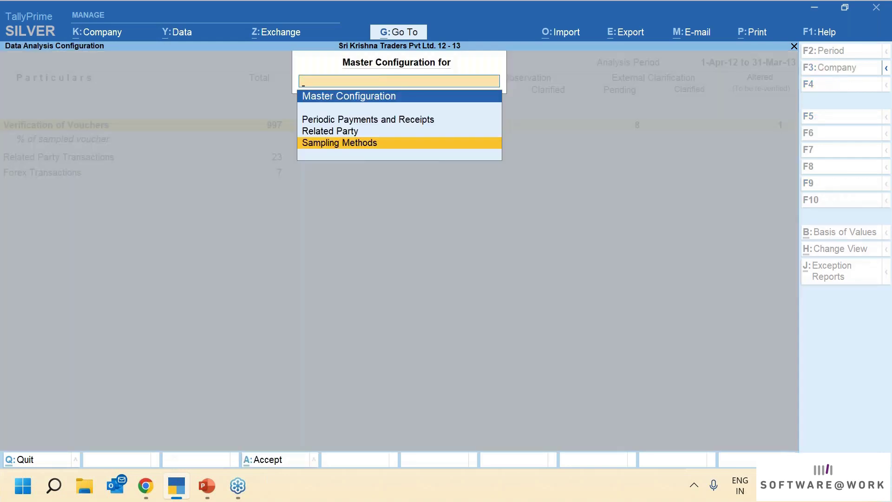
{"action": "key", "text": "Escape"}
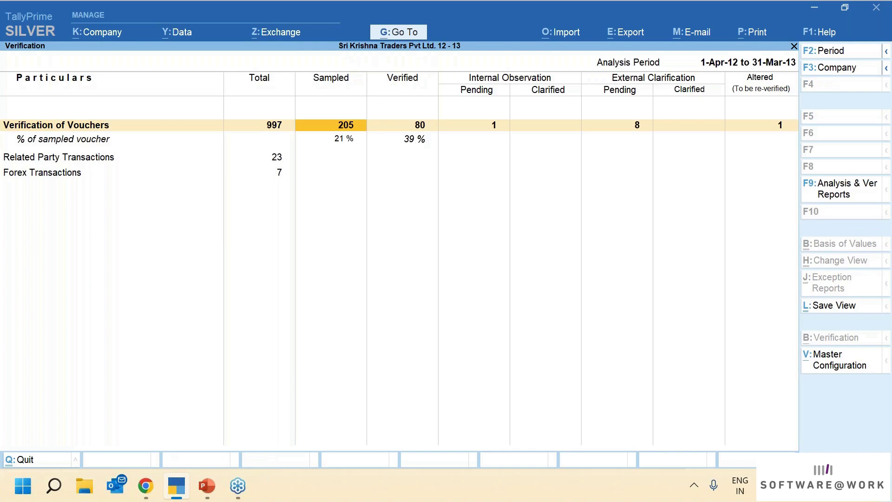
- Open the sampling-method breakdown and expand it into detailed rows with Alt+F5
{"action": "key", "text": "Return"}
{"action": "key", "text": "shift+Return"}
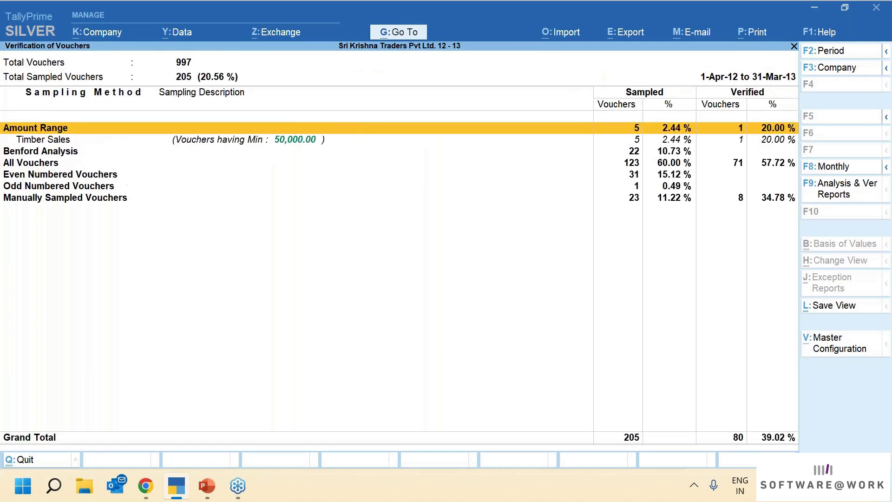
{"action": "key", "text": "shift+Return"}
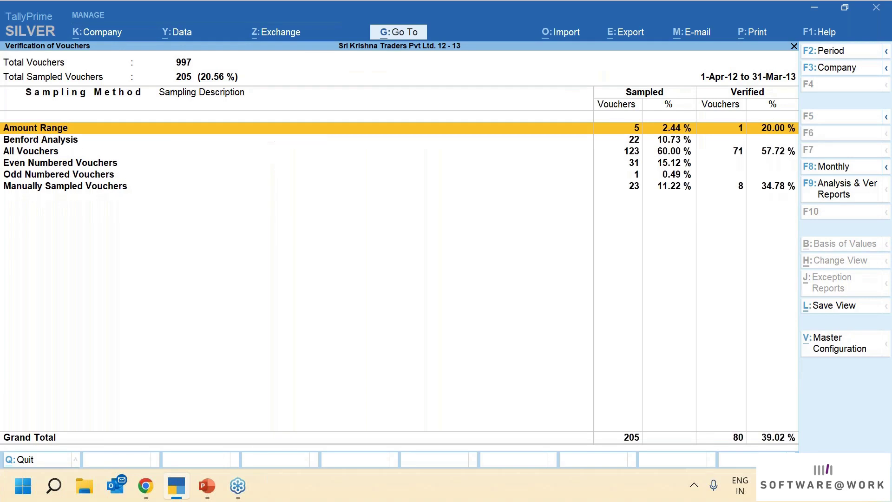
{"action": "key", "text": "alt"}
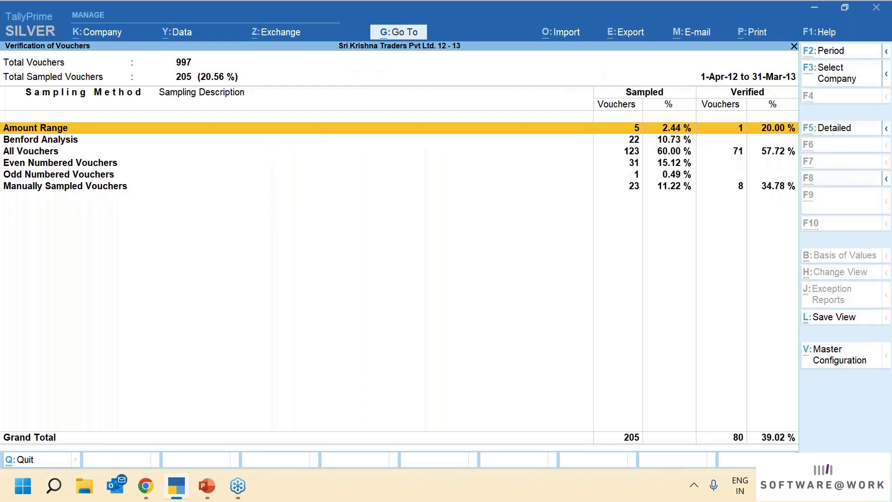
{"action": "key", "text": "alt+F5"}
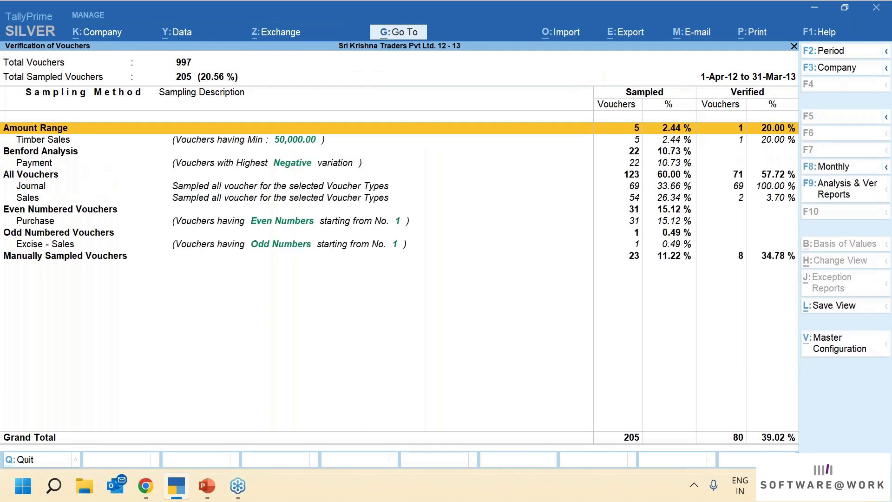
- Browse the Amount Range, Benford Analysis, All Vouchers and Manually Sampled rows, then return to Verification
{"action": "key", "text": "Down"}
{"action": "key", "text": "Down"}
{"action": "key", "text": "Up"}
{"action": "key", "text": "Up"}
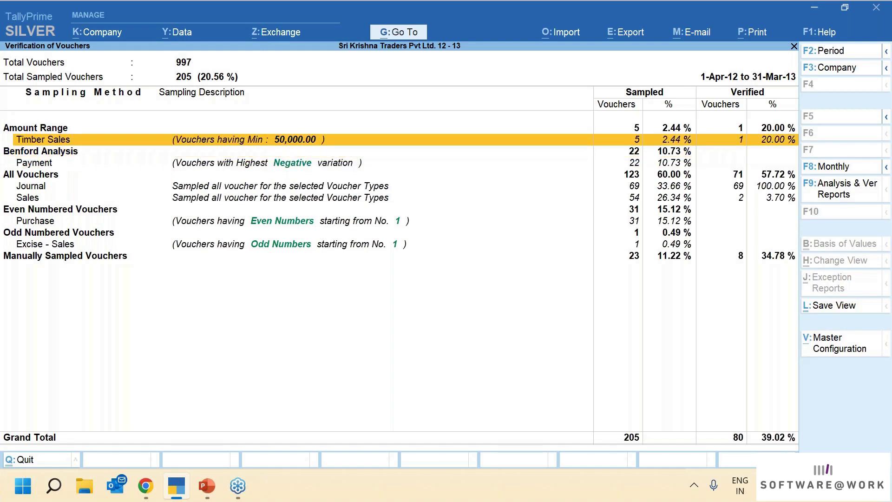
{"action": "key", "text": "Up"}
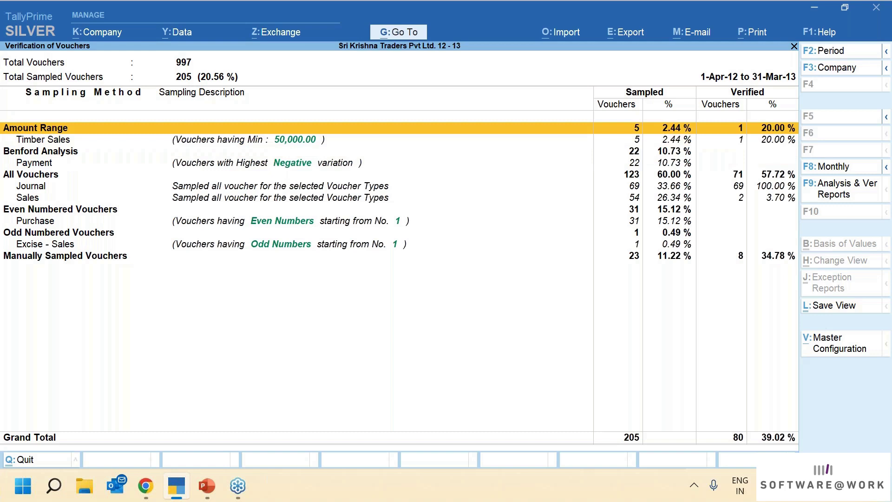
{"action": "key", "text": "Down"}
{"action": "key", "text": "Down"}
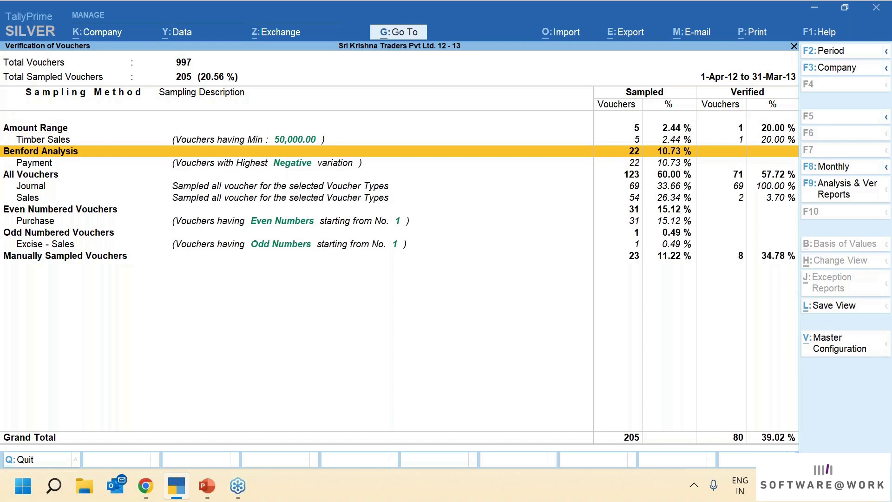
{"action": "key", "text": "Down"}
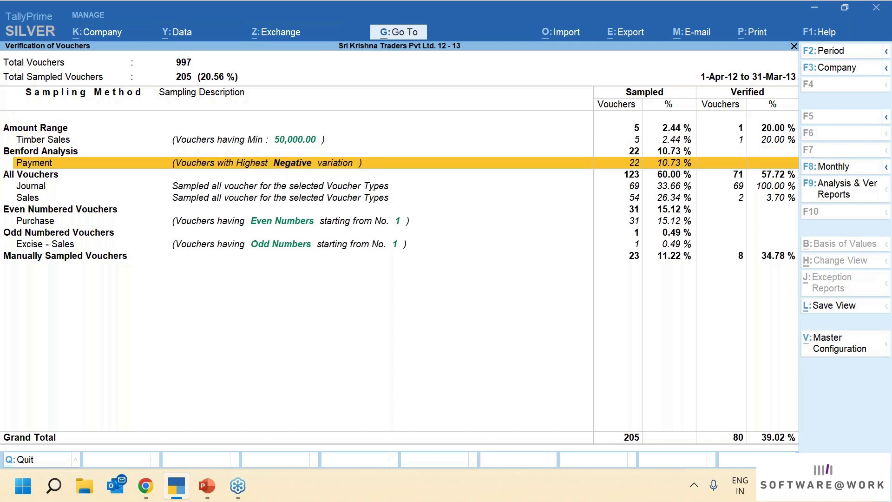
{"action": "key", "text": "Down"}
{"action": "key", "text": "Down"}
{"action": "key", "text": "Up"}
{"action": "key", "text": "Down"}
{"action": "key", "text": "Down"}
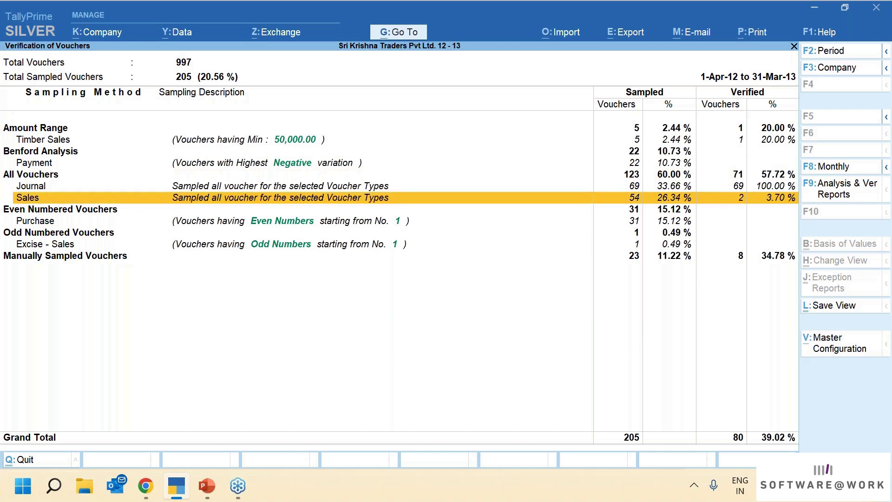
{"action": "key", "text": "Down"}
{"action": "key", "text": "Down"}
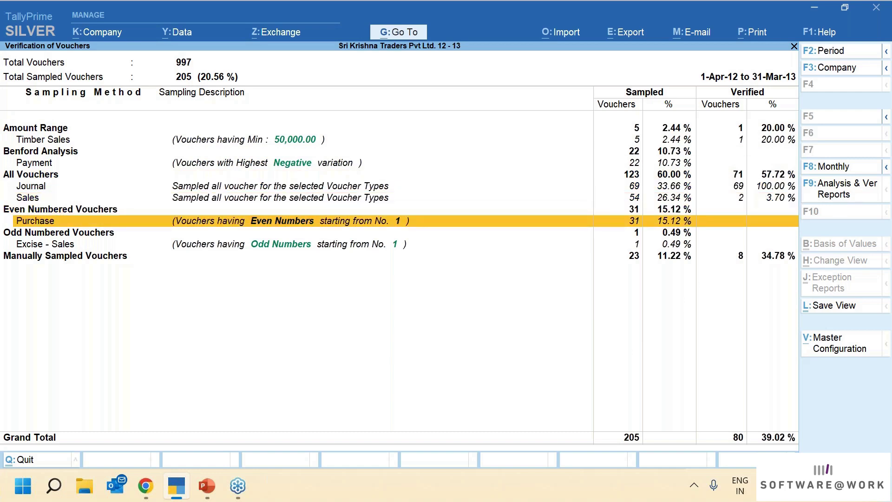
{"action": "key", "text": "Down"}
{"action": "key", "text": "Down"}
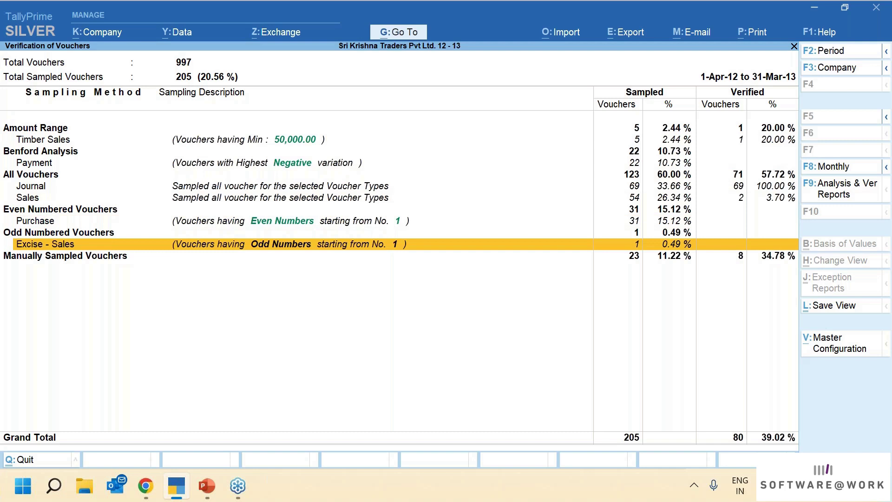
{"action": "key", "text": "Down"}
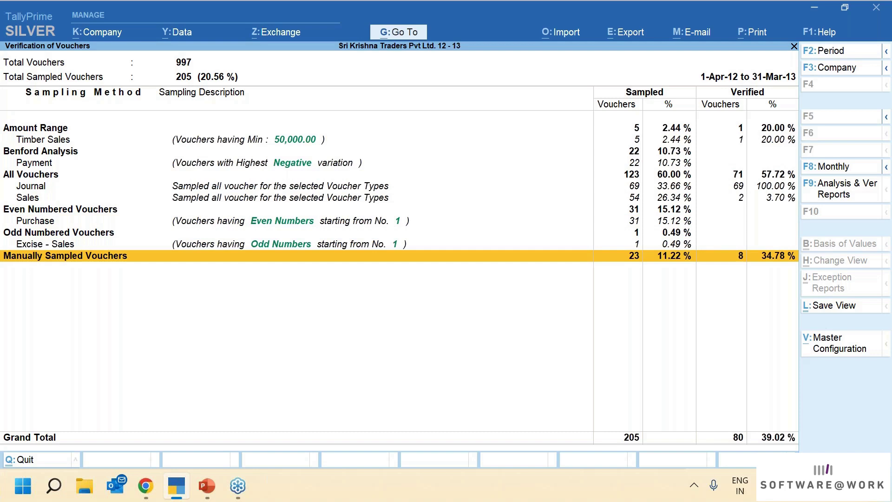
{"action": "key", "text": "Up"}
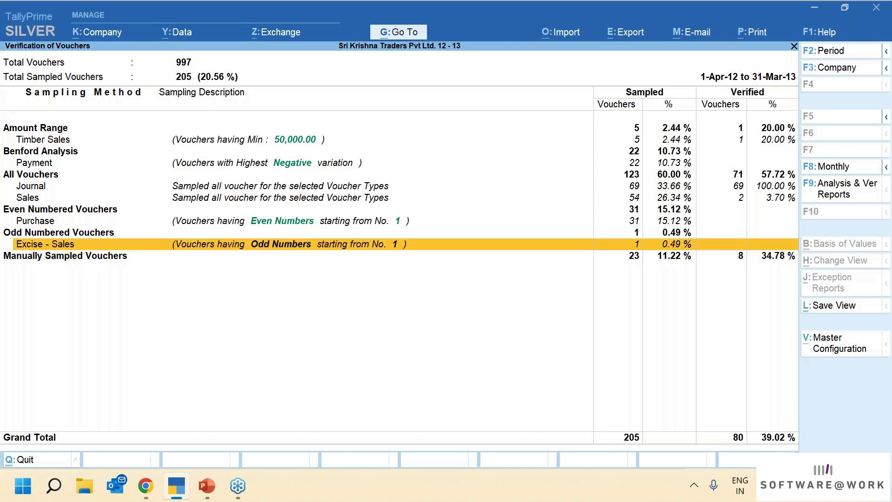
{"action": "key", "text": "Escape"}
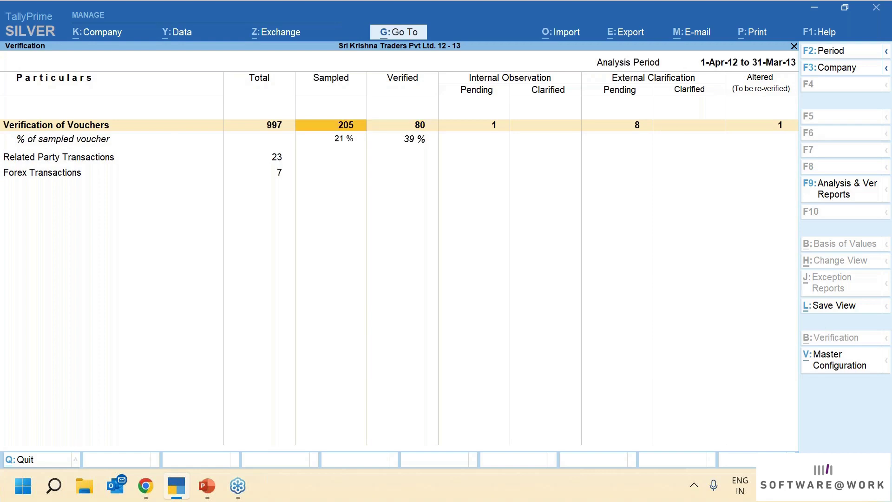
- Drill through Amount Range > Timber Sales > March to voucher 004 and open its verification details
{"action": "key", "text": "Return"}
{"action": "key", "text": "Down"}
{"action": "key", "text": "Up"}
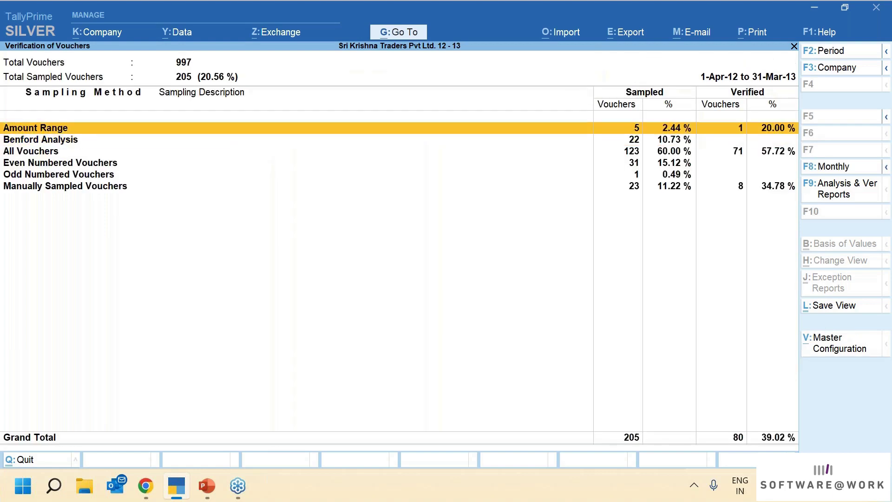
{"action": "key", "text": "Return"}
{"action": "key", "text": "Return"}
{"action": "key", "text": "Down"}
{"action": "key", "text": "Down"}
{"action": "key", "text": "Down"}
{"action": "key", "text": "Down"}
{"action": "key", "text": "Down"}
{"action": "key", "text": "Down"}
{"action": "key", "text": "Down"}
{"action": "key", "text": "Down"}
{"action": "key", "text": "Down"}
{"action": "key", "text": "Down"}
{"action": "key", "text": "Down"}
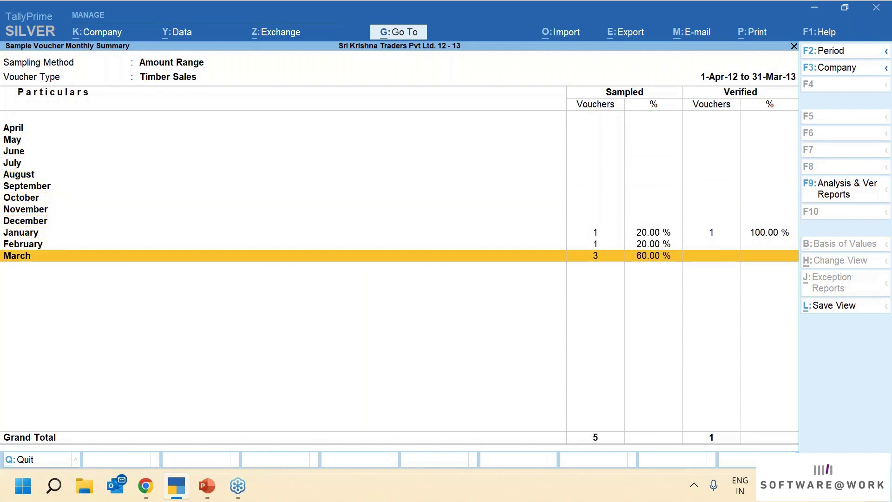
{"action": "key", "text": "Return"}
{"action": "key", "text": "Down"}
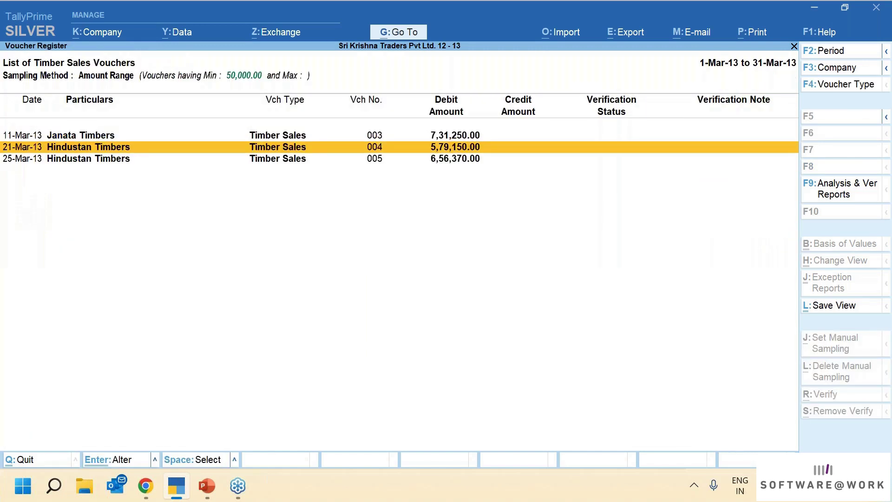
{"action": "key", "text": "alt+r"}
{"action": "key", "text": "Down"}
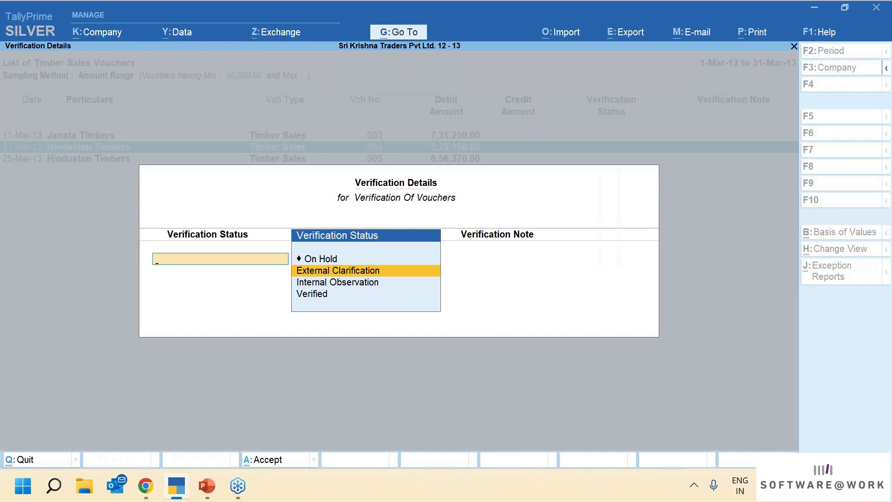
- Mark Timber Sales voucher 004 Verified with the note 'Okay', accept it, and return to Amount Range
{"action": "key", "text": "Up"}
{"action": "key", "text": "Down"}
{"action": "key", "text": "Down"}
{"action": "key", "text": "Down"}
{"action": "key", "text": "Return"}
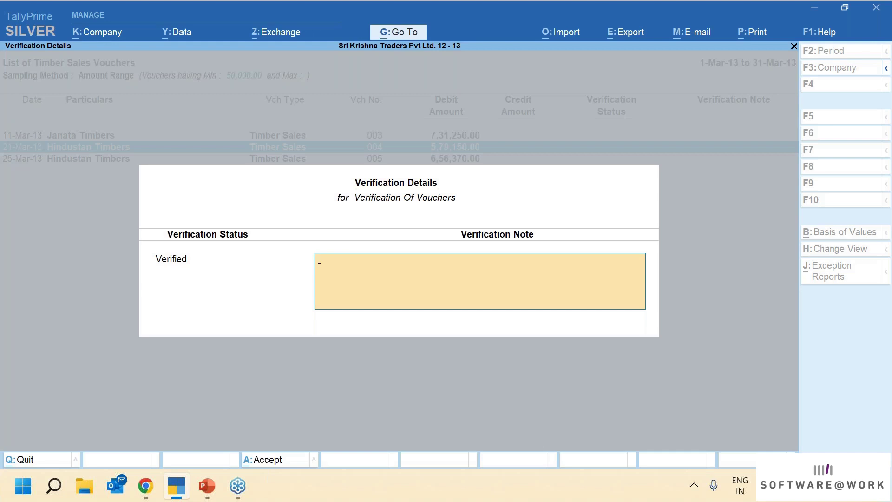
{"action": "type", "text": "Okay"}
{"action": "key", "text": "Return"}
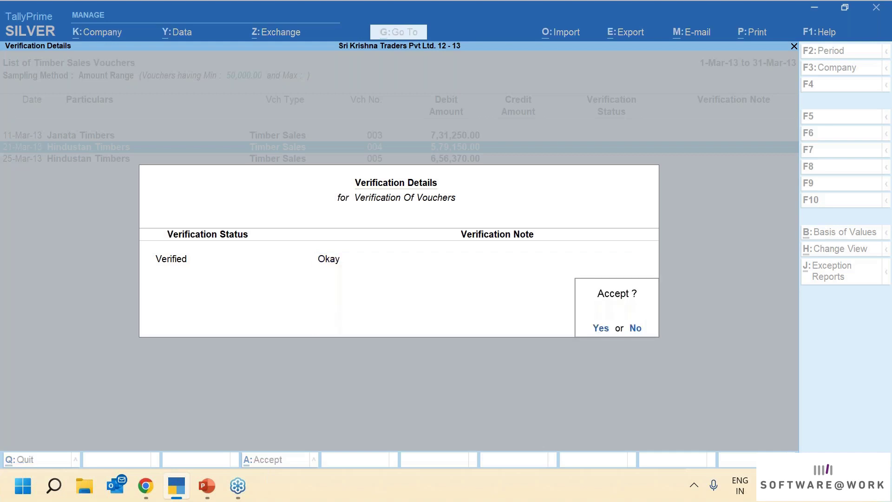
{"action": "key", "text": "Return"}
{"action": "key", "text": "Escape"}
{"action": "key", "text": "Escape"}
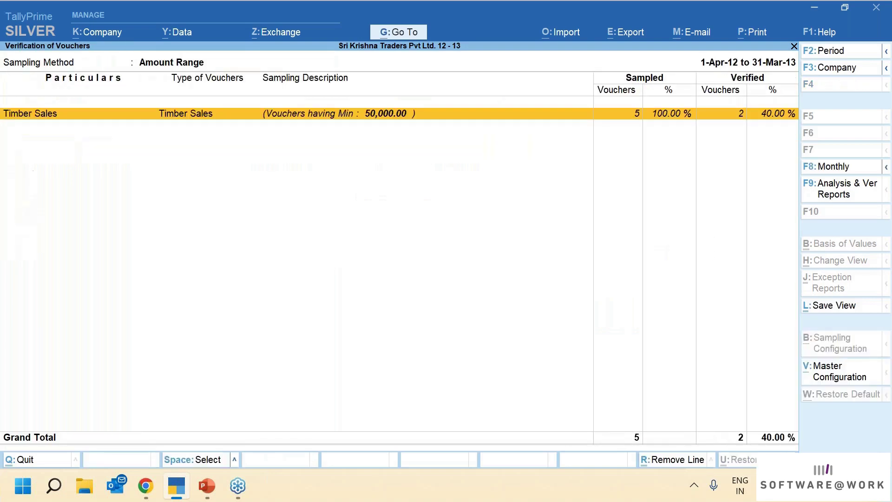
- Review the 81 verified vouchers by voucher type and open the Timber Sales monthly register
{"action": "key", "text": "Escape"}
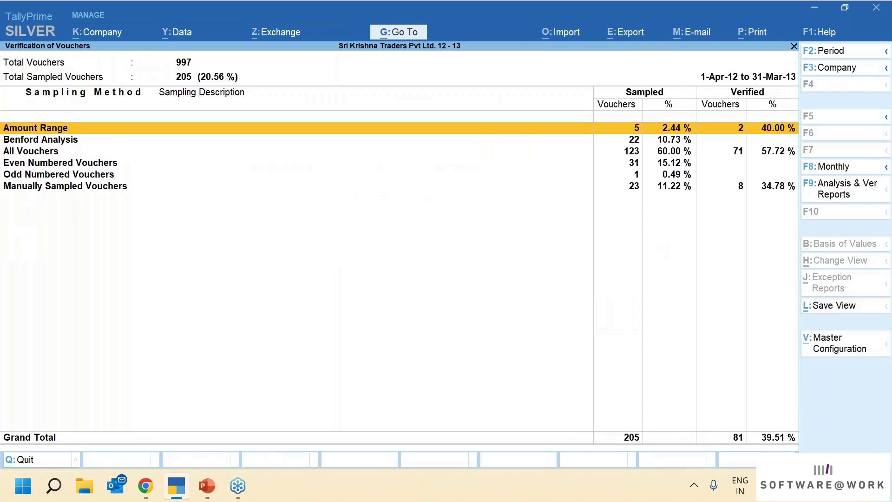
{"action": "key", "text": "Escape"}
{"action": "key", "text": "Right"}
{"action": "key", "text": "Right"}
{"action": "key", "text": "Right"}
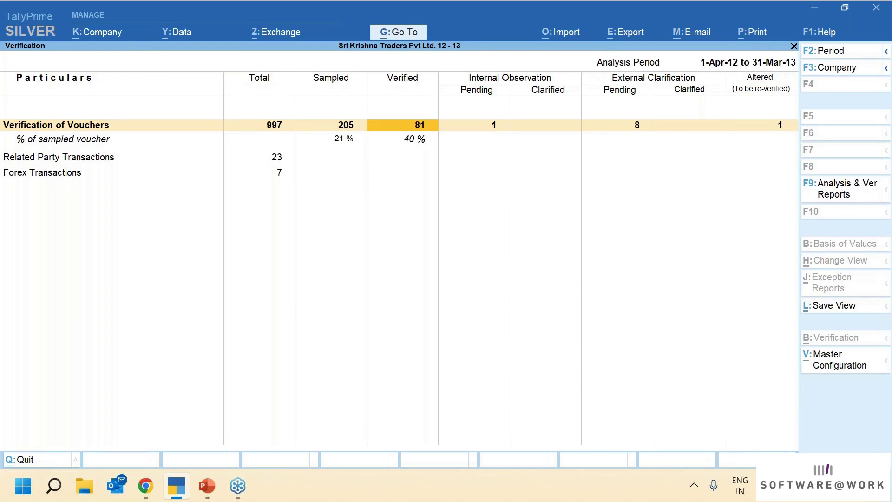
{"action": "key", "text": "Return"}
{"action": "key", "text": "Right"}
{"action": "key", "text": "Right"}
{"action": "key", "text": "Right"}
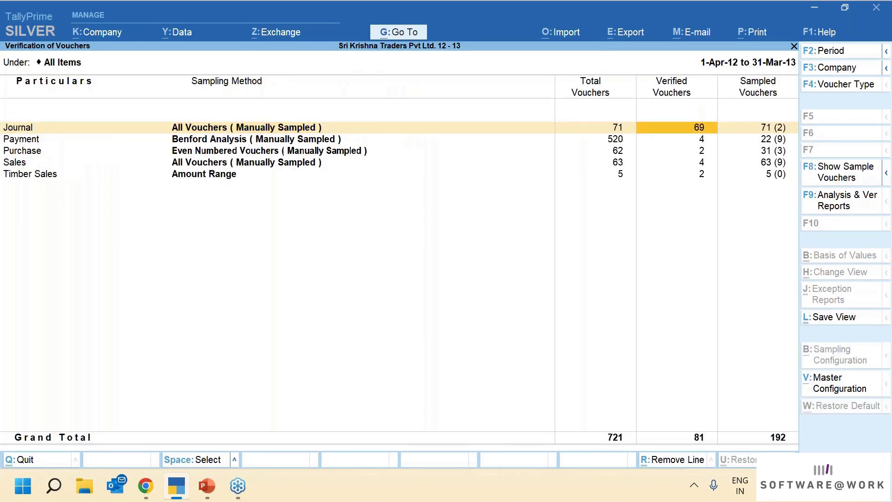
{"action": "key", "text": "Down"}
{"action": "key", "text": "Down"}
{"action": "key", "text": "Down"}
{"action": "key", "text": "Down"}
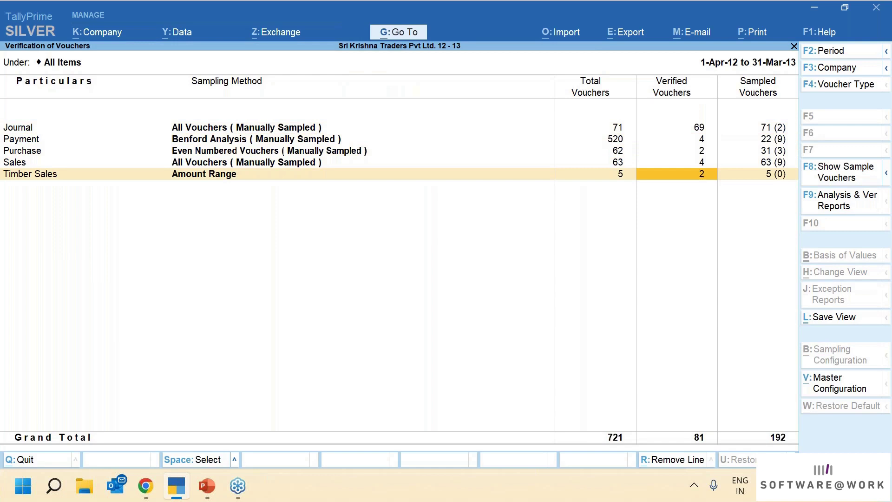
{"action": "key", "text": "Left"}
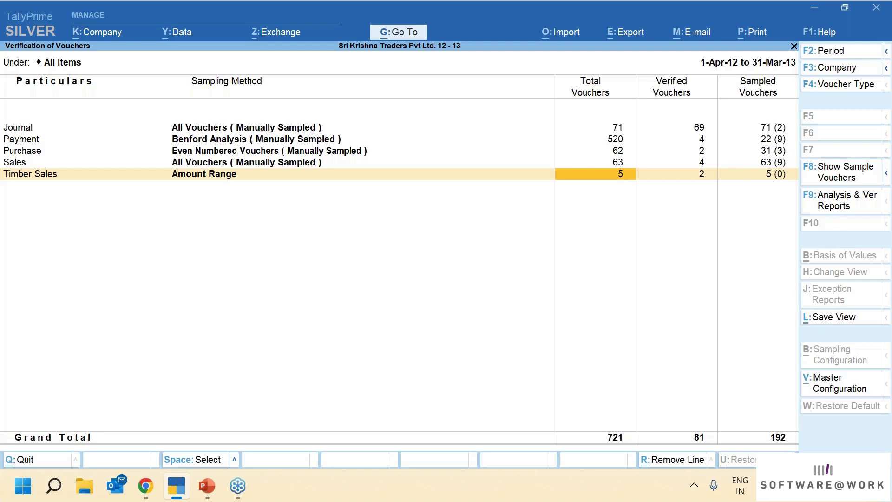
{"action": "key", "text": "Return"}
- Return to the Gateway of Tally and switch to the Auditing With TallyPrime slide
{"action": "key", "text": "Escape"}
{"action": "key", "text": "Escape"}
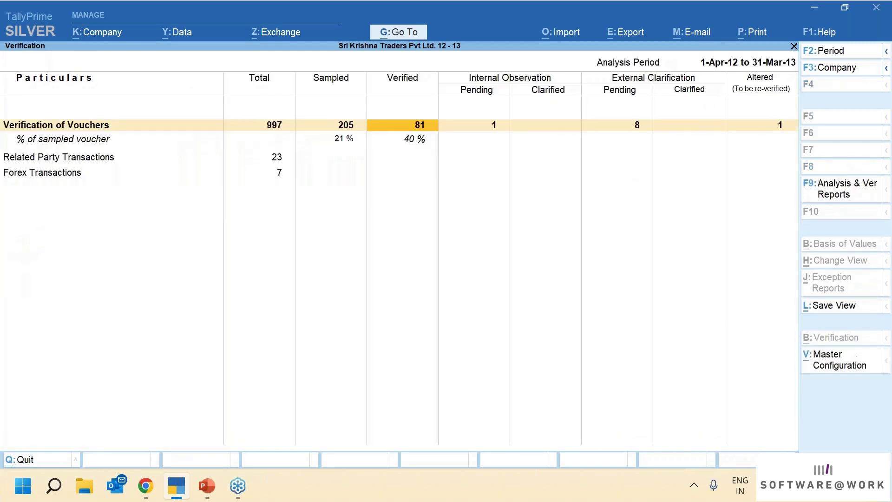
{"action": "key", "text": "Escape"}
{"action": "key", "text": "alt+Tab"}
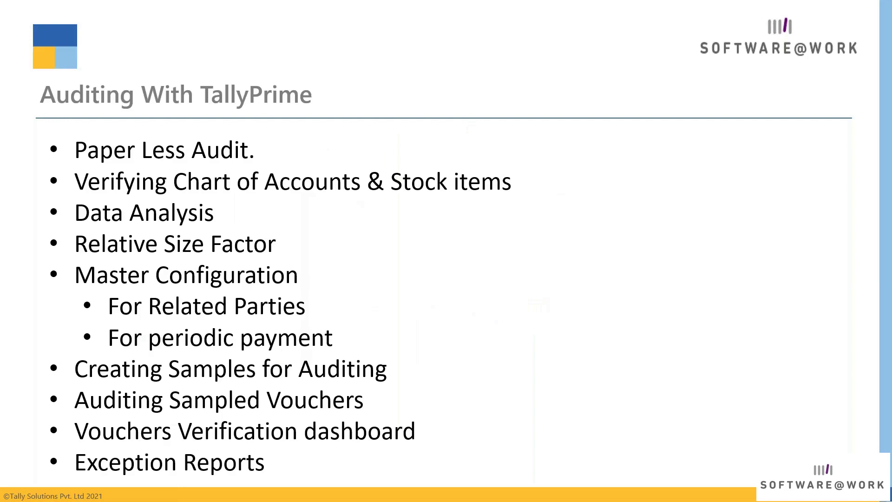
- Back in TallyPrime, shut the Sri Krishna Traders 12-13 and 11-12 companies
{"action": "key", "text": "alt+Tab"}
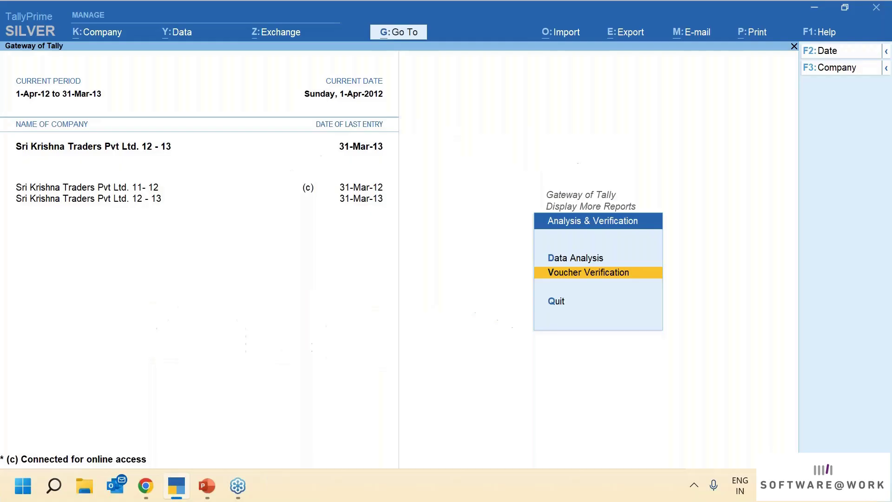
{"action": "key", "text": "Escape"}
{"action": "key", "text": "alt+F3"}
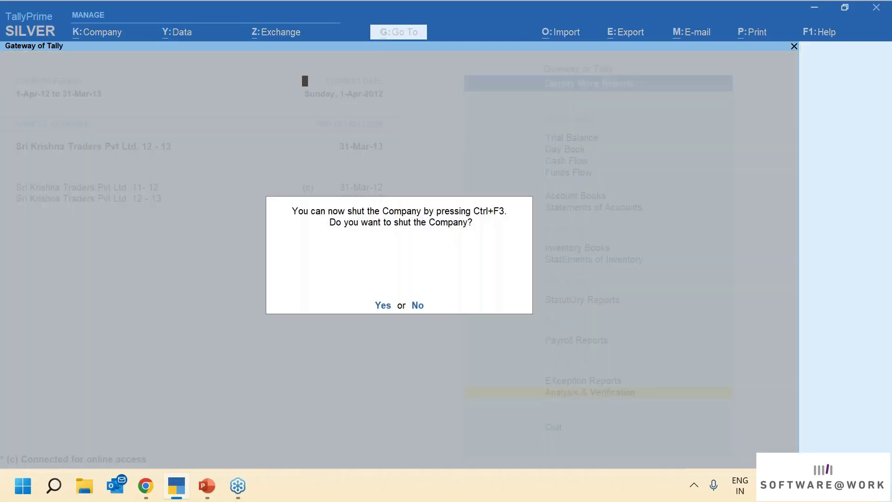
{"action": "key", "text": "y"}
{"action": "key", "text": "Return"}
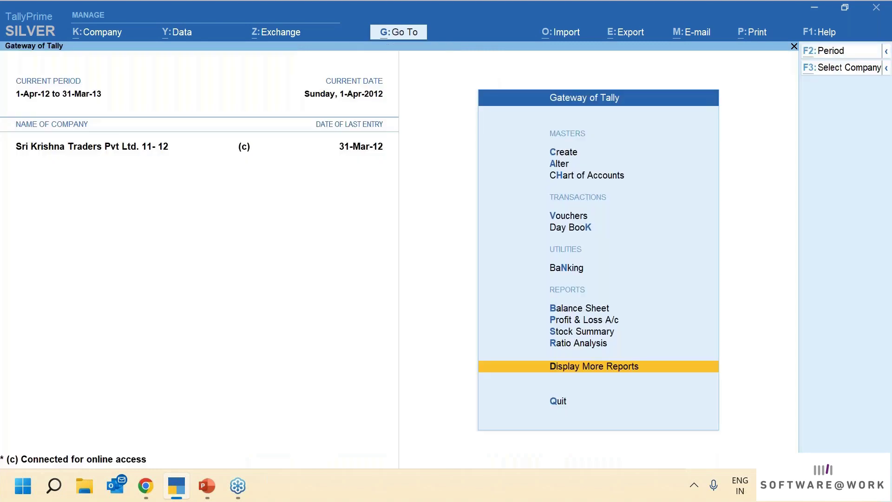
{"action": "key", "text": "alt+F3"}
{"action": "key", "text": "y"}
- Load Apex Electricals from the 80002 folder under CA Deck and submit the login
{"action": "key", "text": "Return"}
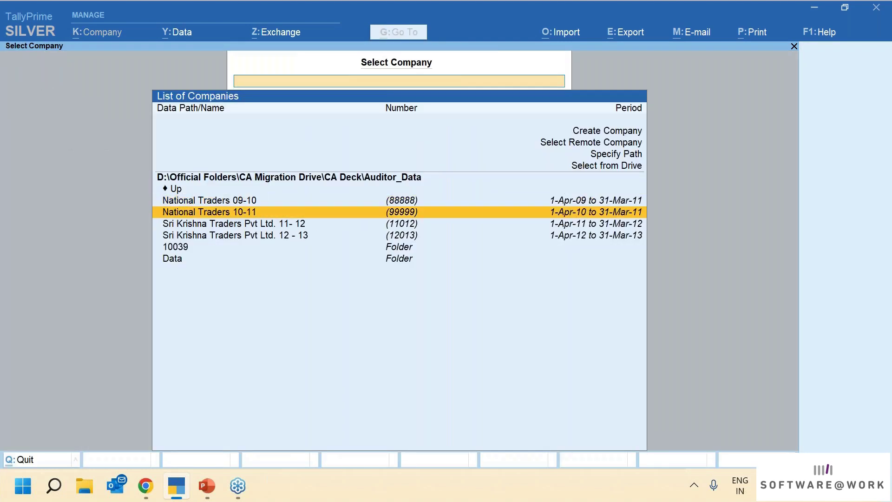
{"action": "key", "text": "Down"}
{"action": "key", "text": "Down"}
{"action": "key", "text": "Down"}
{"action": "key", "text": "Down"}
{"action": "key", "text": "Up"}
{"action": "key", "text": "Up"}
{"action": "key", "text": "Up"}
{"action": "key", "text": "Up"}
{"action": "key", "text": "Up"}
{"action": "key", "text": "Up"}
{"action": "key", "text": "Return"}
{"action": "key", "text": "Down"}
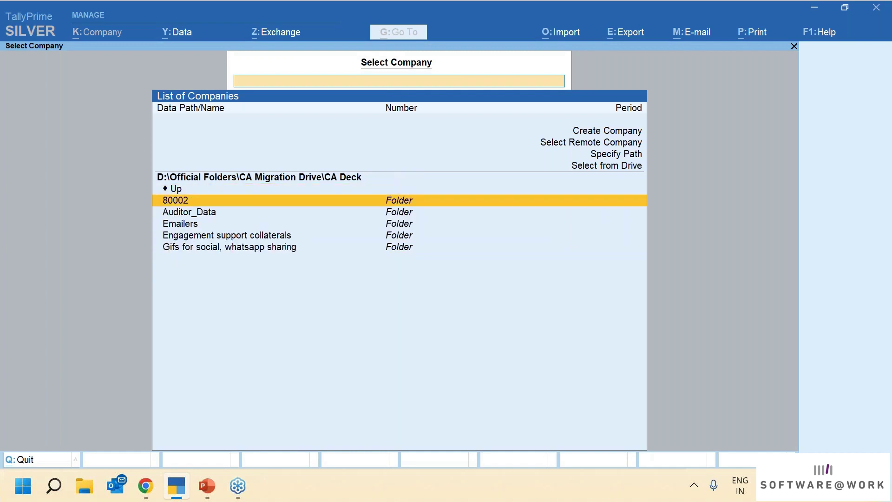
{"action": "key", "text": "Return"}
{"action": "key", "text": "Return"}
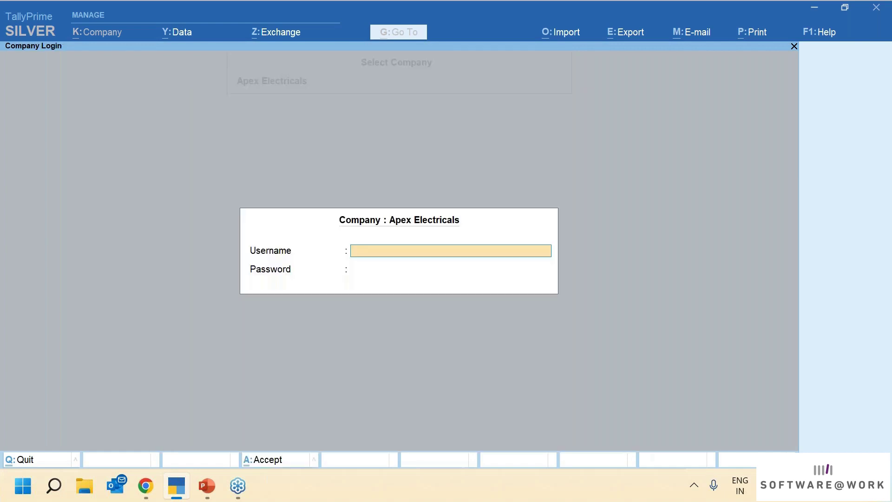
{"action": "type", "text": "a"}
{"action": "key", "text": "Return"}
{"action": "key", "text": "Return"}
- From the Chart of Accounts ledgers, view the E-mail Validations exception report for all ledgers
{"action": "key", "text": "Down"}
{"action": "key", "text": "Down"}
{"action": "key", "text": "Down"}
{"action": "key", "text": "Down"}
{"action": "key", "text": "Down"}
{"action": "key", "text": "Down"}
{"action": "key", "text": "Down"}
{"action": "key", "text": "Down"}
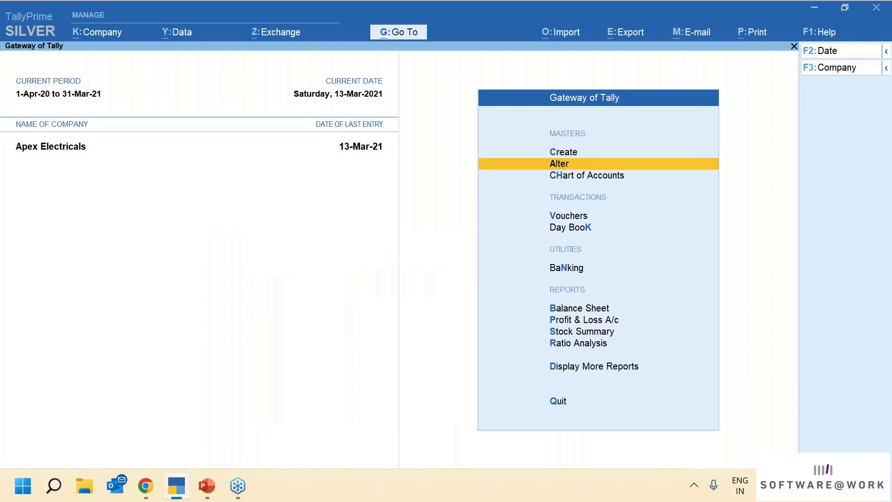
{"action": "key", "text": "Up"}
{"action": "key", "text": "Up"}
{"action": "key", "text": "Up"}
{"action": "key", "text": "Up"}
{"action": "key", "text": "Up"}
{"action": "key", "text": "Up"}
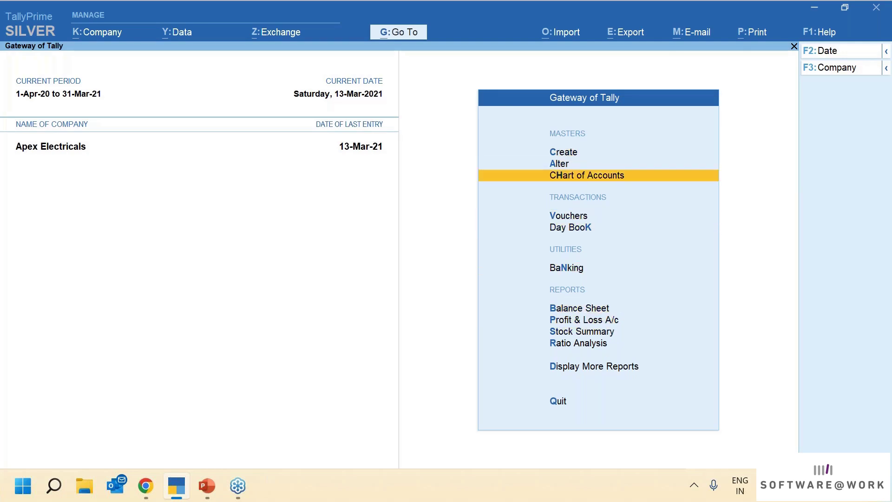
{"action": "key", "text": "Return"}
{"action": "key", "text": "Return"}
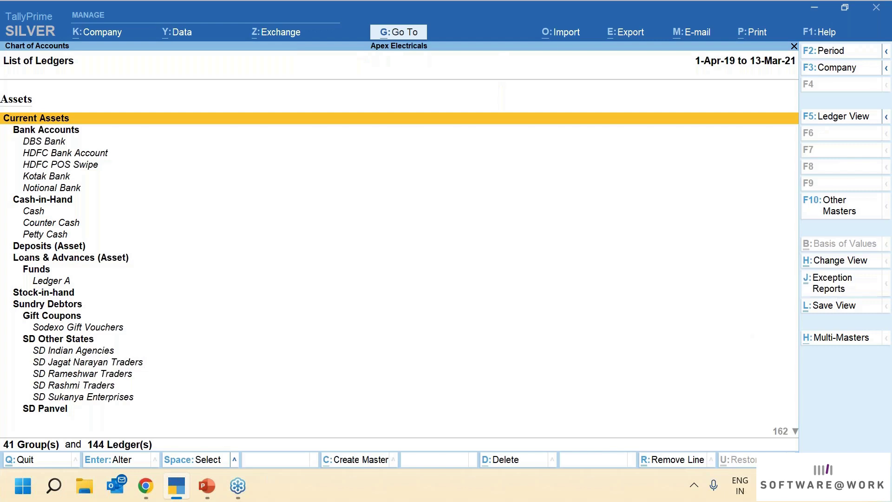
{"action": "left_click", "coordinate": [830, 292]}
{"action": "key", "text": "Down"}
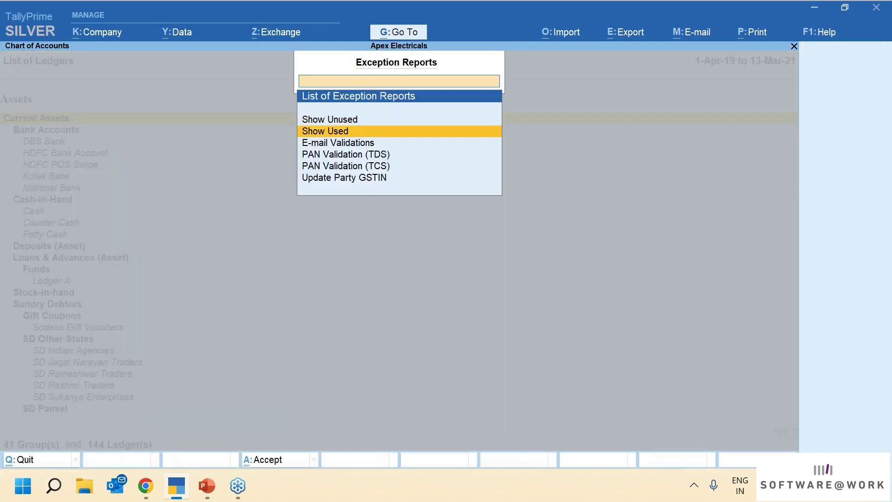
{"action": "key", "text": "Down"}
{"action": "key", "text": "Down"}
{"action": "key", "text": "Down"}
{"action": "key", "text": "Down"}
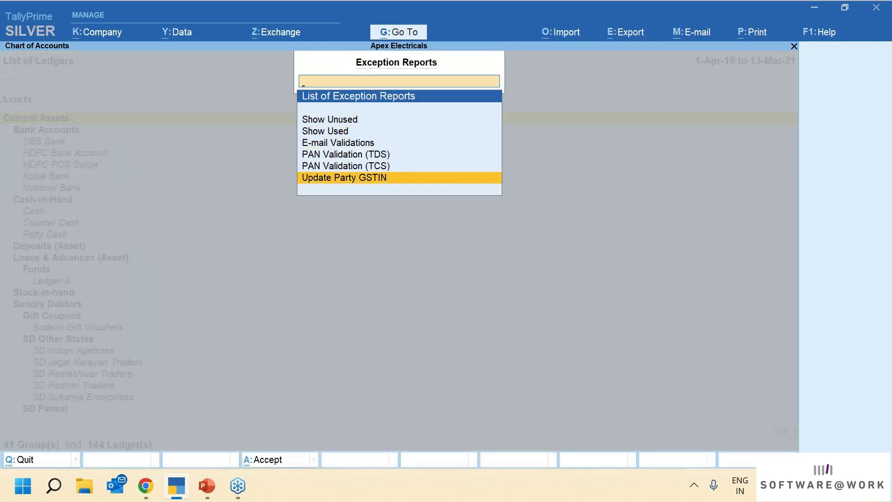
{"action": "key", "text": "Up"}
{"action": "key", "text": "Up"}
{"action": "key", "text": "Up"}
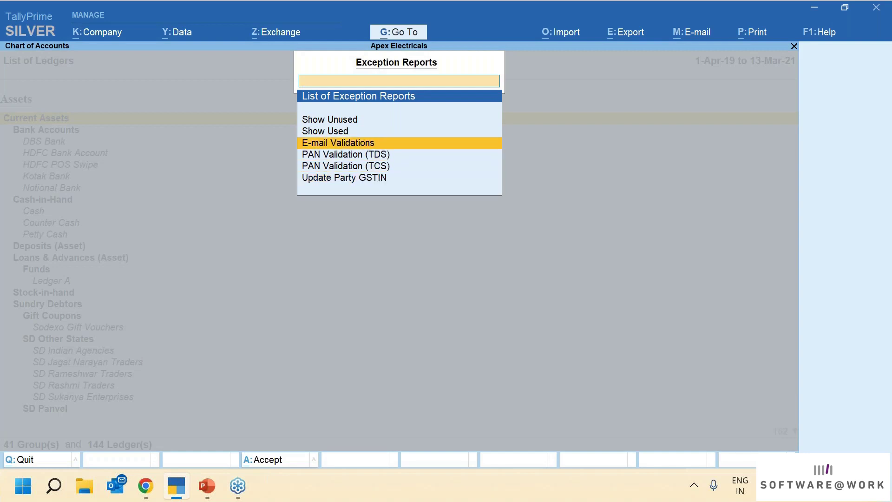
{"action": "key", "text": "Return"}
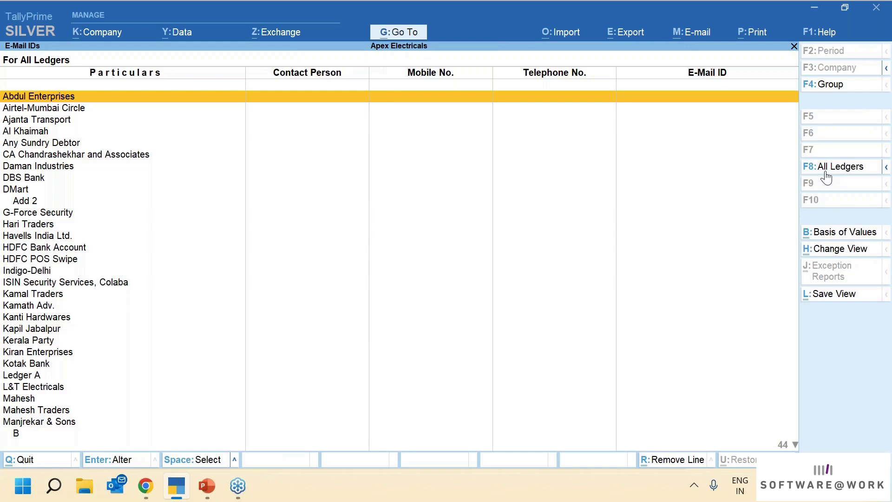
{"action": "key", "text": "Escape"}
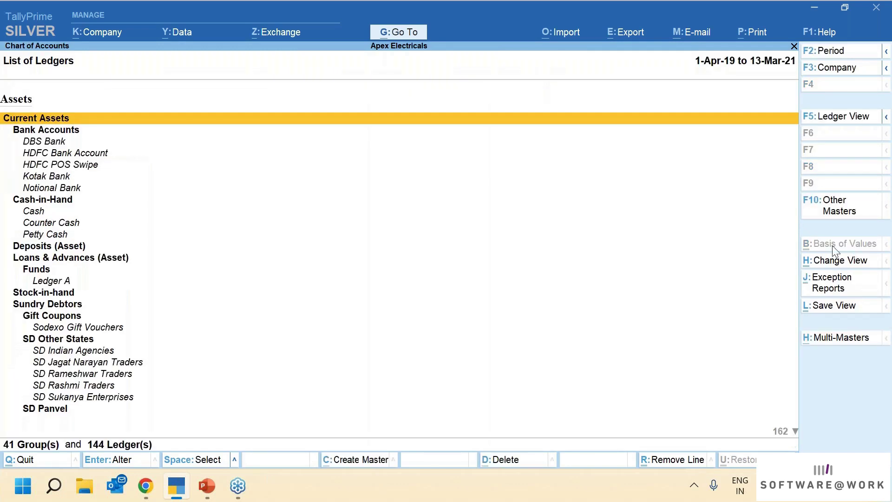
- Open the Update Party GSTIN exception report with All Items for group and ledger
{"action": "key", "text": "ctrl+j"}
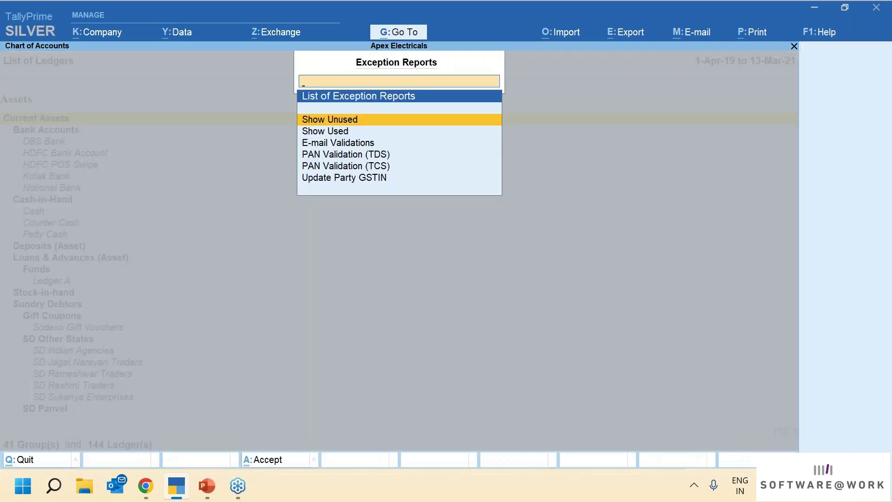
{"action": "key", "text": "Down"}
{"action": "key", "text": "Down"}
{"action": "key", "text": "Down"}
{"action": "key", "text": "Down"}
{"action": "key", "text": "Down"}
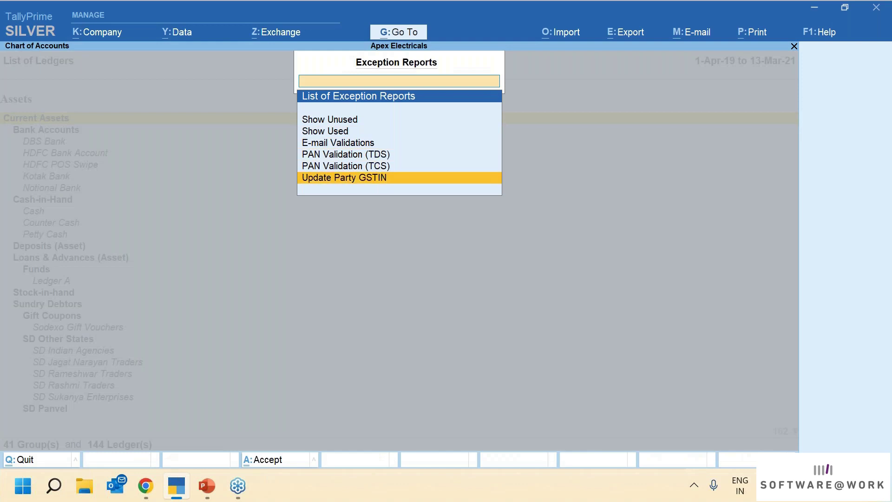
{"action": "key", "text": "Return"}
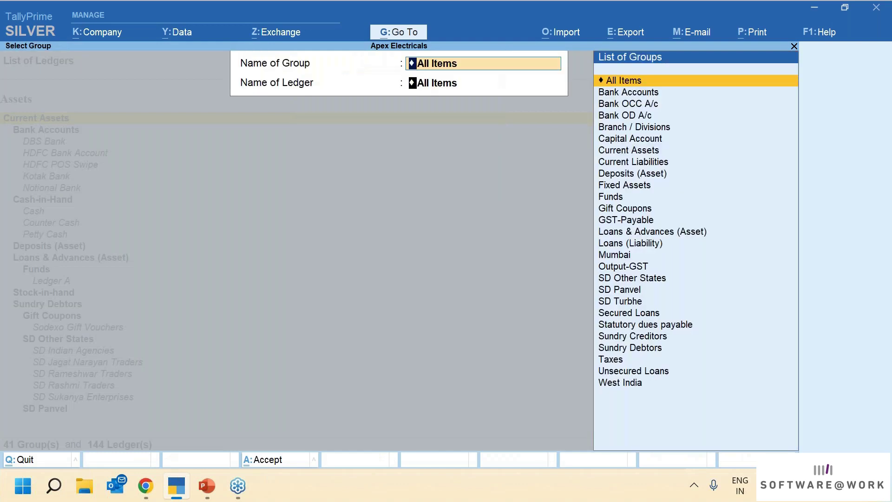
{"action": "key", "text": "Return"}
{"action": "key", "text": "Return"}
{"action": "key", "text": "Return"}
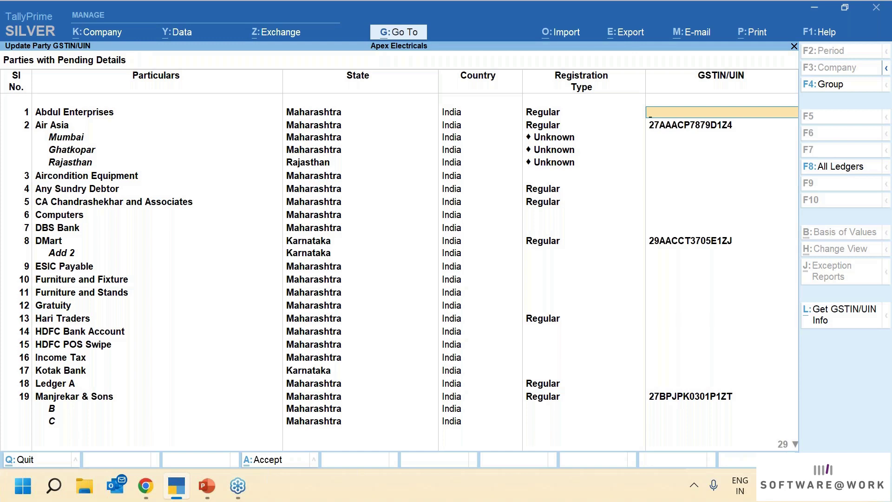
- Quit the GSTIN report and Chart of Accounts, then open Display More Reports from Gateway
{"action": "key", "text": "Escape"}
{"action": "key", "text": "y"}
{"action": "key", "text": "Escape"}
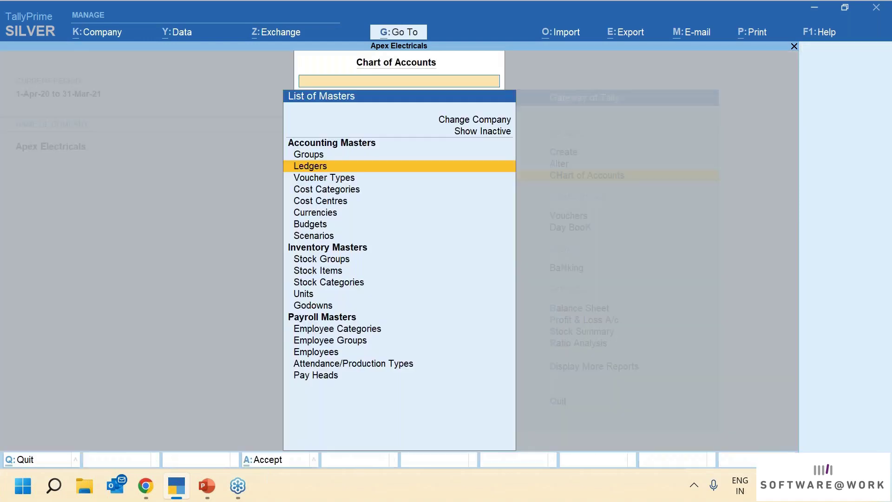
{"action": "key", "text": "Escape"}
{"action": "key", "text": "Down"}
{"action": "key", "text": "Down"}
{"action": "key", "text": "Down"}
{"action": "key", "text": "Down"}
{"action": "key", "text": "Down"}
{"action": "key", "text": "Down"}
{"action": "key", "text": "Down"}
{"action": "key", "text": "Down"}
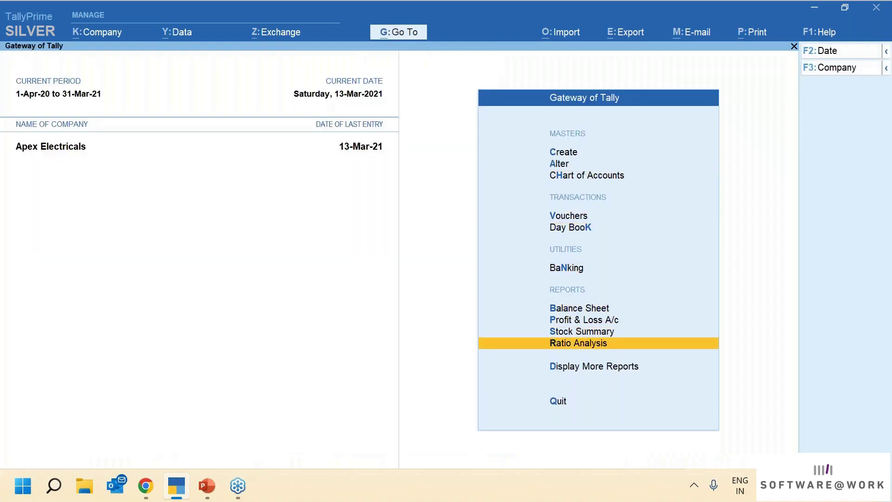
{"action": "key", "text": "Return"}
- Open Exception Reports and browse Negative Ledgers, Cancelled Vouchers and Ledgers Without E-mail IDs
{"action": "key", "text": "Down"}
{"action": "key", "text": "Down"}
{"action": "key", "text": "Down"}
{"action": "key", "text": "Down"}
{"action": "key", "text": "Down"}
{"action": "key", "text": "Down"}
{"action": "key", "text": "Down"}
{"action": "key", "text": "Down"}
{"action": "key", "text": "Down"}
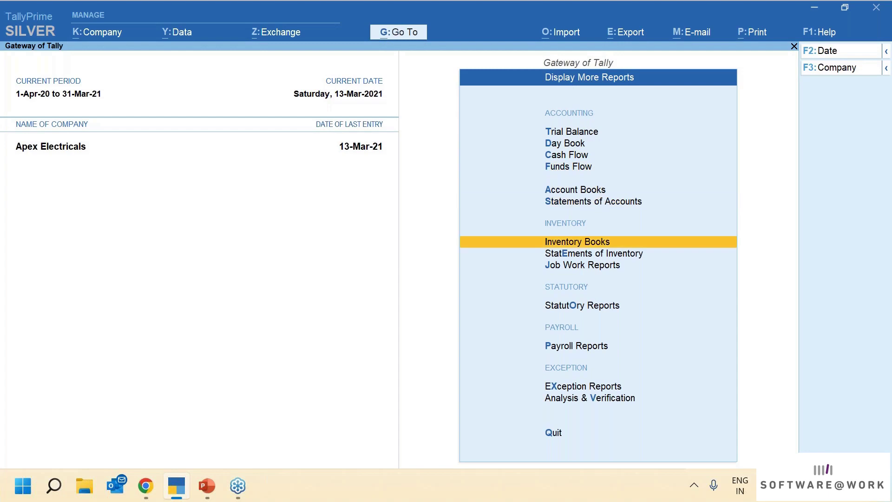
{"action": "key", "text": "Down"}
{"action": "key", "text": "Down"}
{"action": "key", "text": "Down"}
{"action": "key", "text": "Up"}
{"action": "key", "text": "Return"}
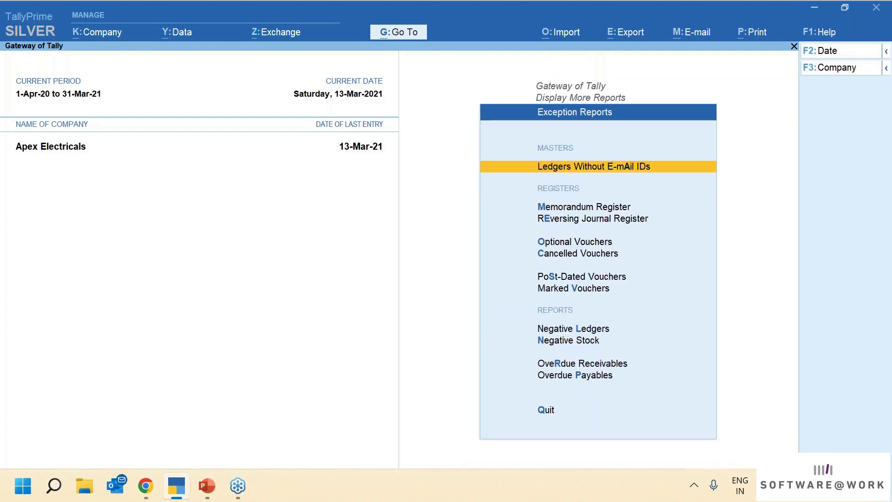
{"action": "key", "text": "Down"}
{"action": "key", "text": "Down"}
{"action": "key", "text": "Down"}
{"action": "key", "text": "Down"}
{"action": "key", "text": "Down"}
{"action": "key", "text": "Down"}
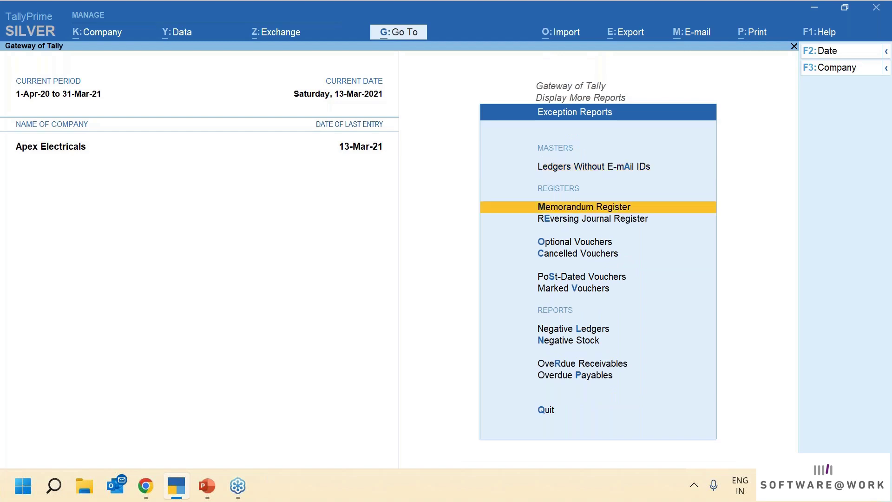
{"action": "key", "text": "Down"}
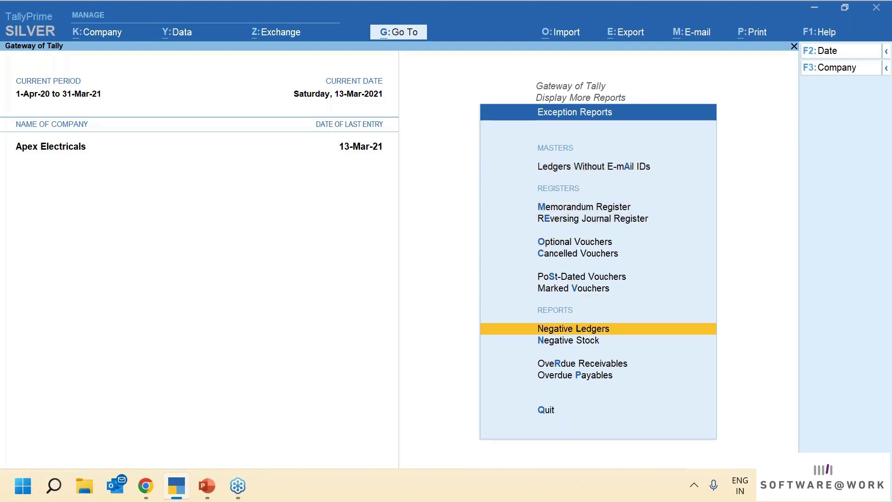
{"action": "key", "text": "Up"}
{"action": "key", "text": "Up"}
{"action": "key", "text": "Up"}
{"action": "key", "text": "Up"}
{"action": "key", "text": "Down"}
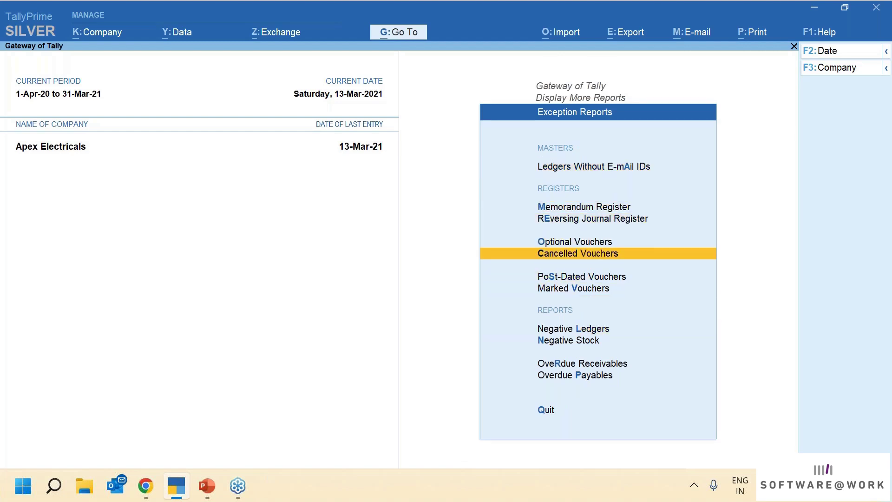
{"action": "key", "text": "Up"}
{"action": "key", "text": "Up"}
{"action": "key", "text": "Up"}
{"action": "key", "text": "Up"}
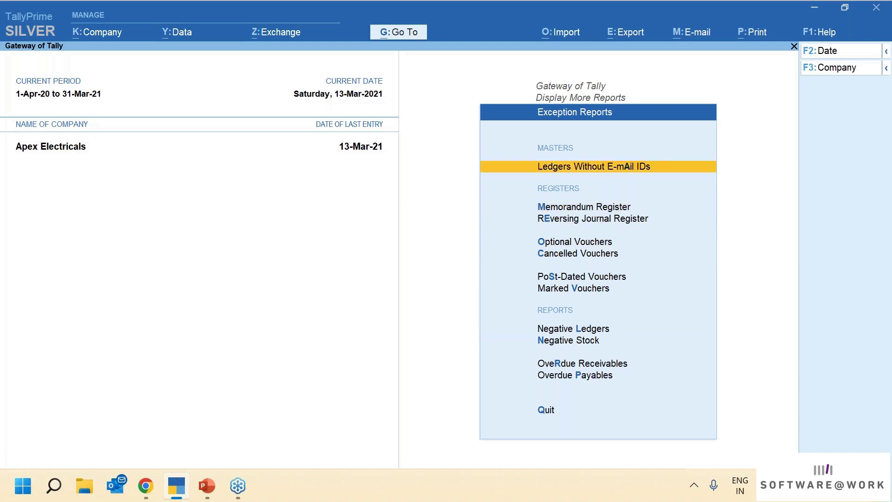